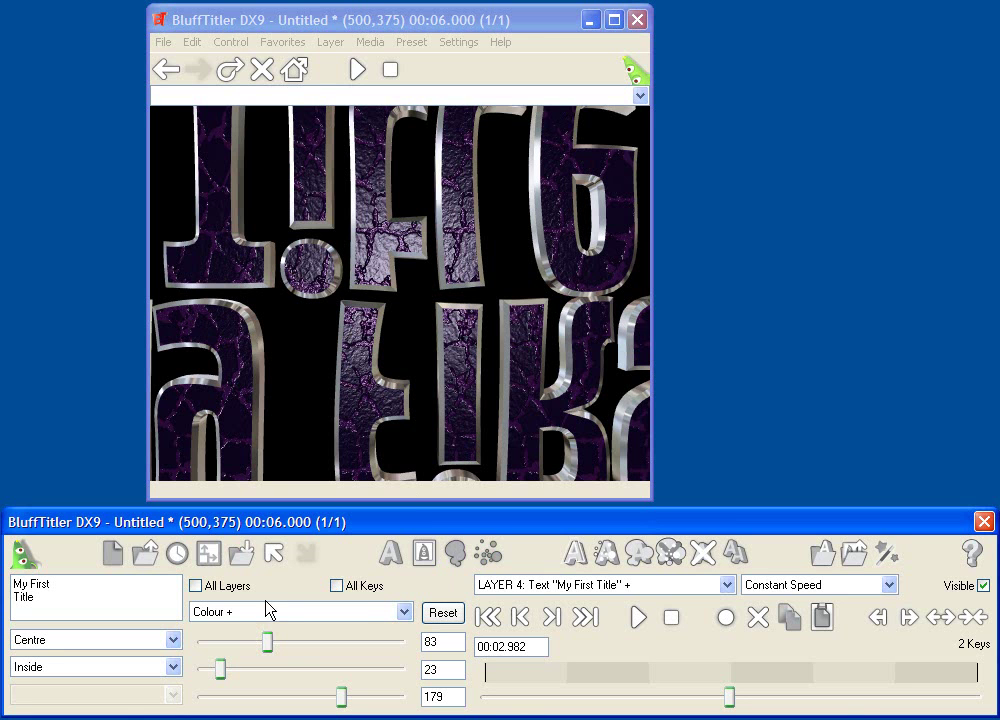
{"action": "left_click", "coordinate": [451, 617]}
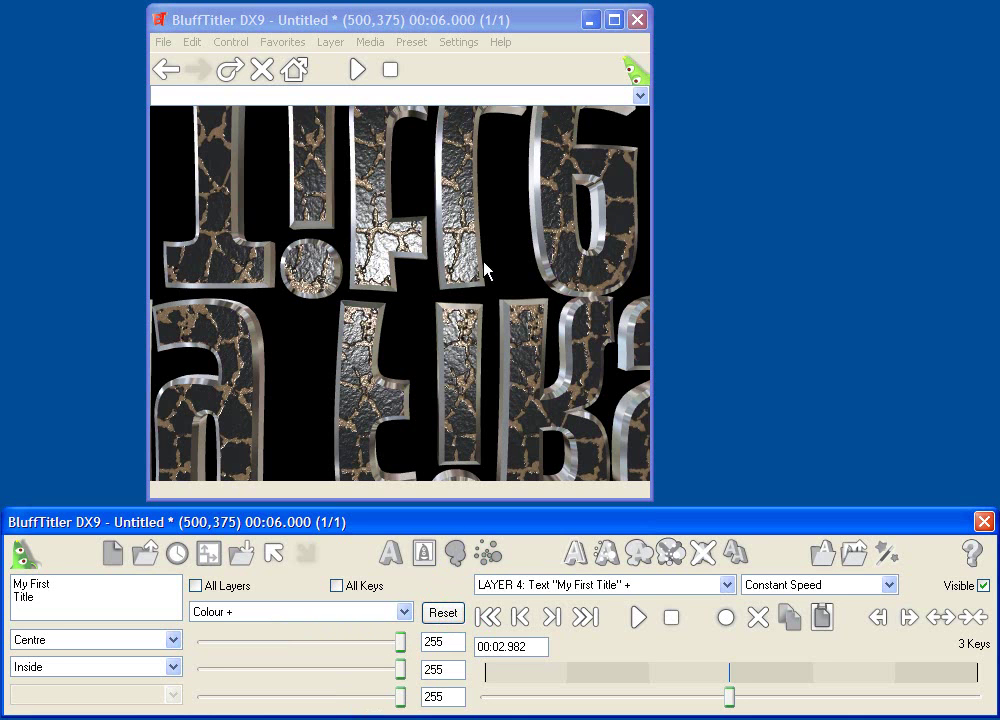
{"action": "left_click_drag", "start_coordinate": [733, 700], "coordinate": [977, 697]}
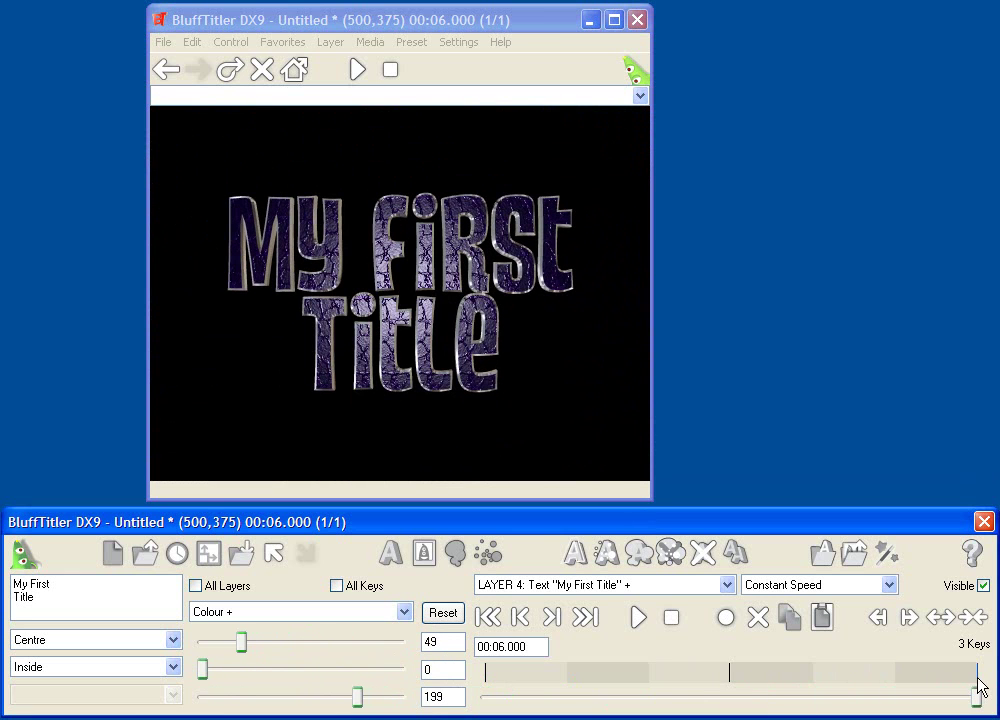
{"action": "left_click", "coordinate": [527, 620]}
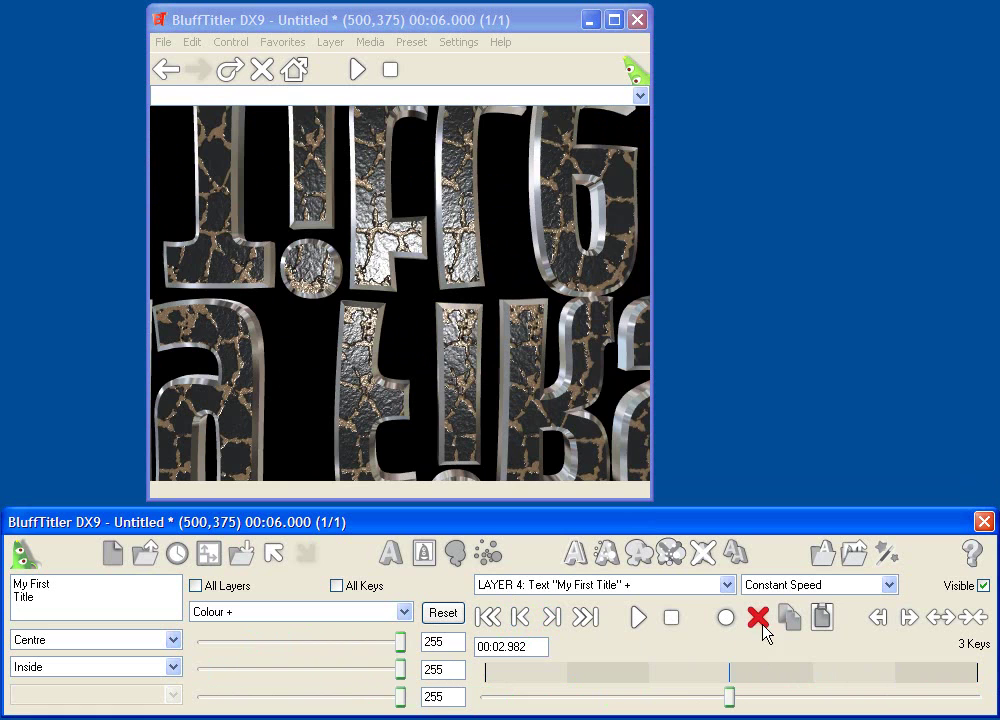
{"action": "left_click", "coordinate": [760, 624]}
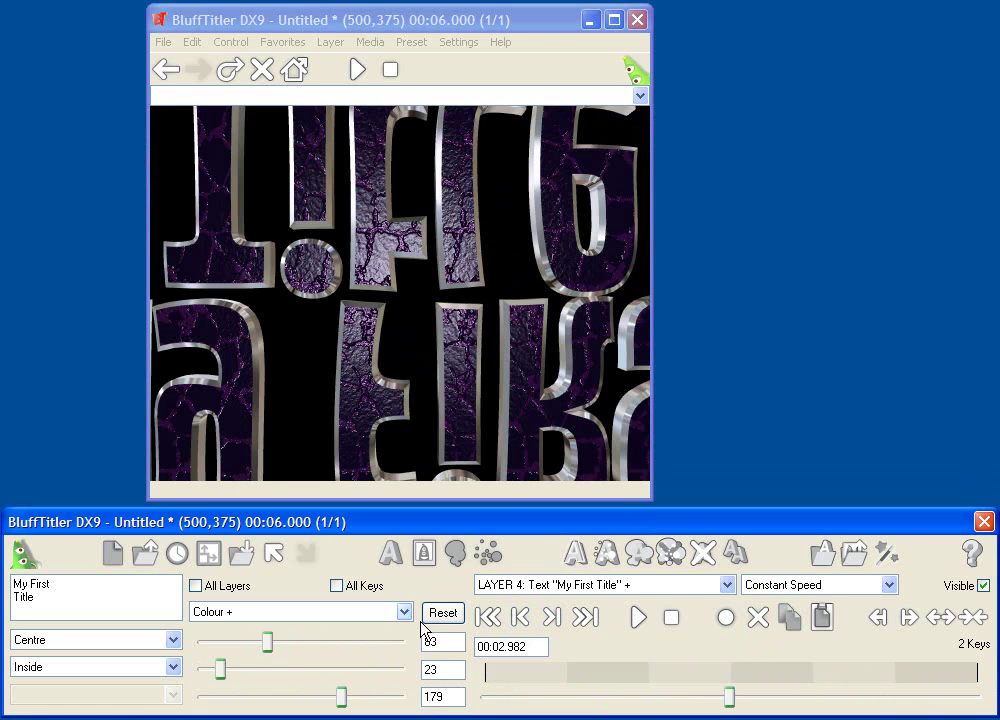
Reset the title text's colour to 255, 255, 255 for all keys and play the animation from the first key.
{"action": "left_click", "coordinate": [489, 618]}
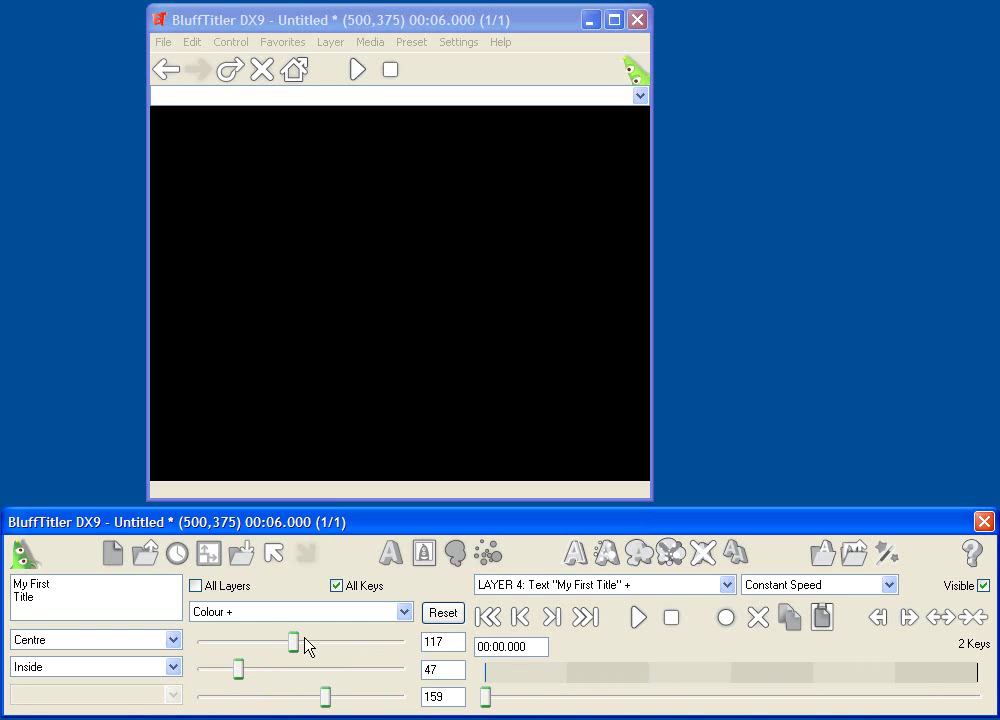
{"action": "left_click", "coordinate": [433, 619]}
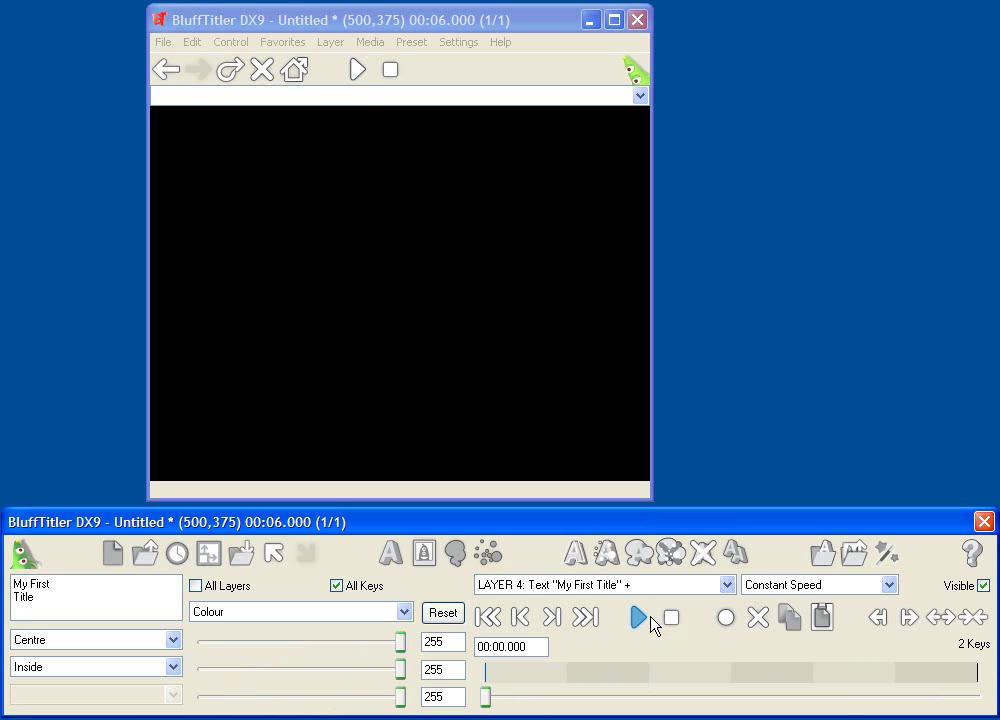
{"action": "left_click", "coordinate": [644, 621]}
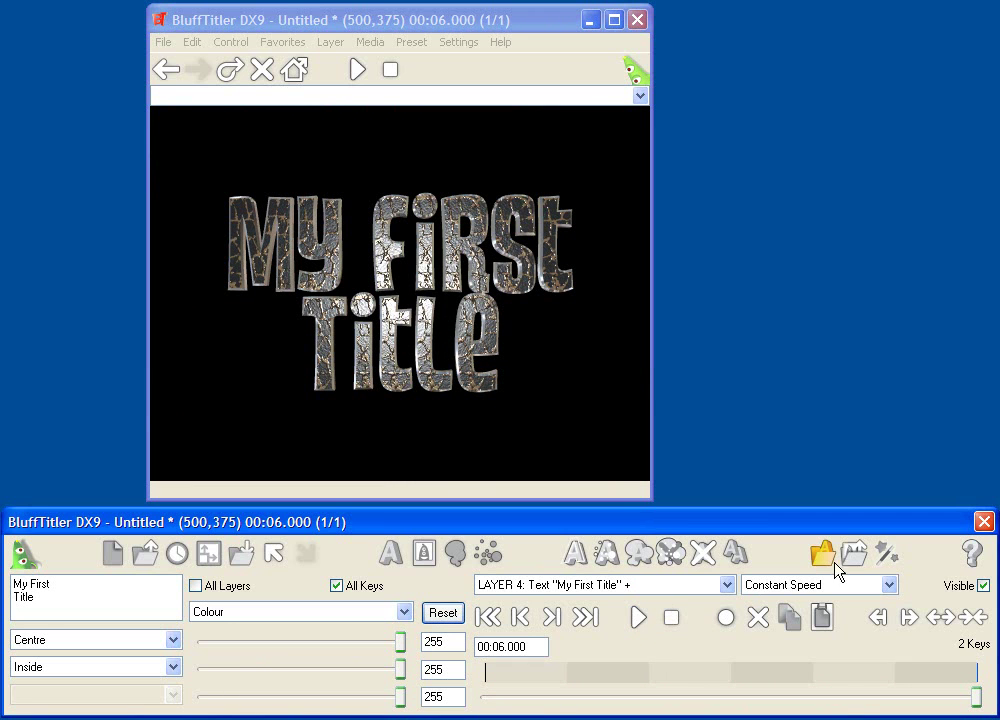
Change the title text's effect to Reflection_BumpMap.fx from the MultiTexture folder.
{"action": "left_click", "coordinate": [370, 42]}
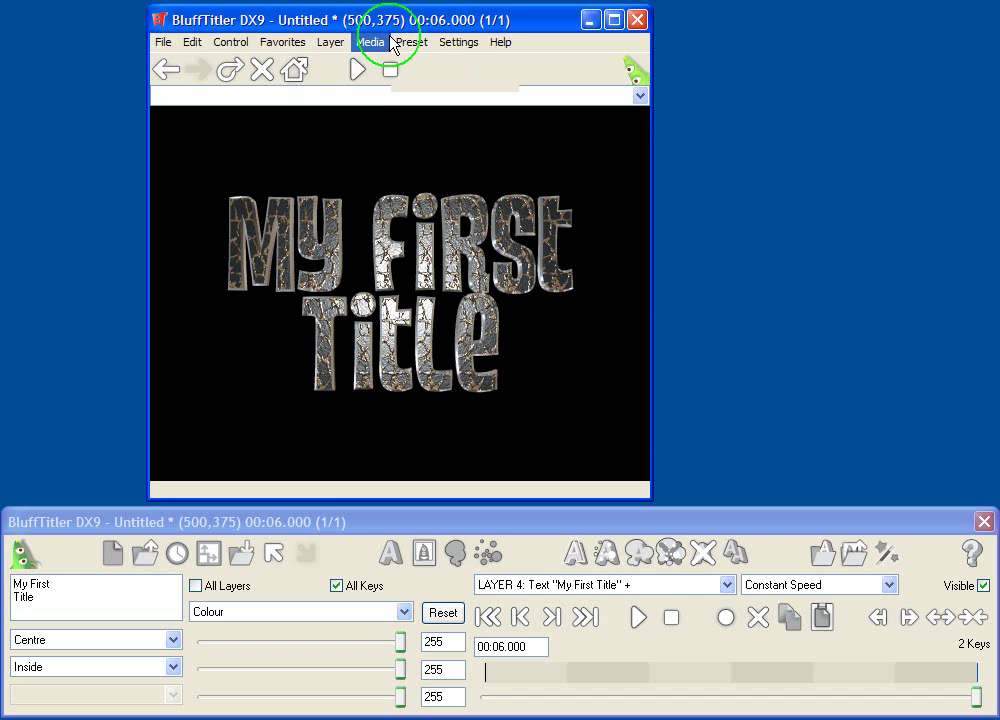
{"action": "left_click", "coordinate": [393, 181]}
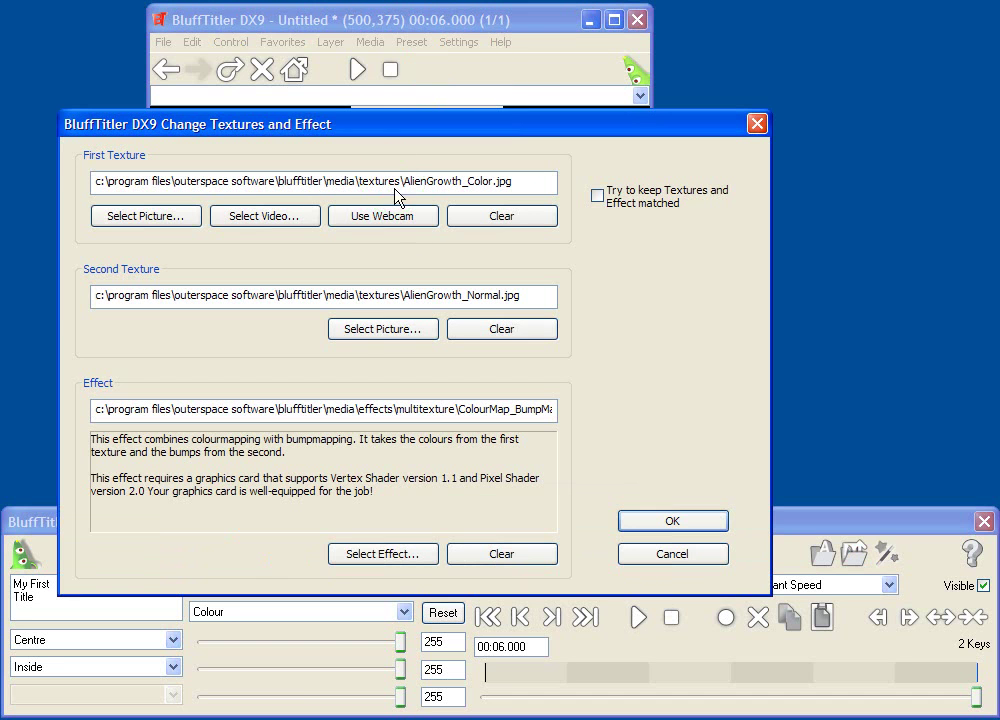
{"action": "left_click", "coordinate": [403, 556]}
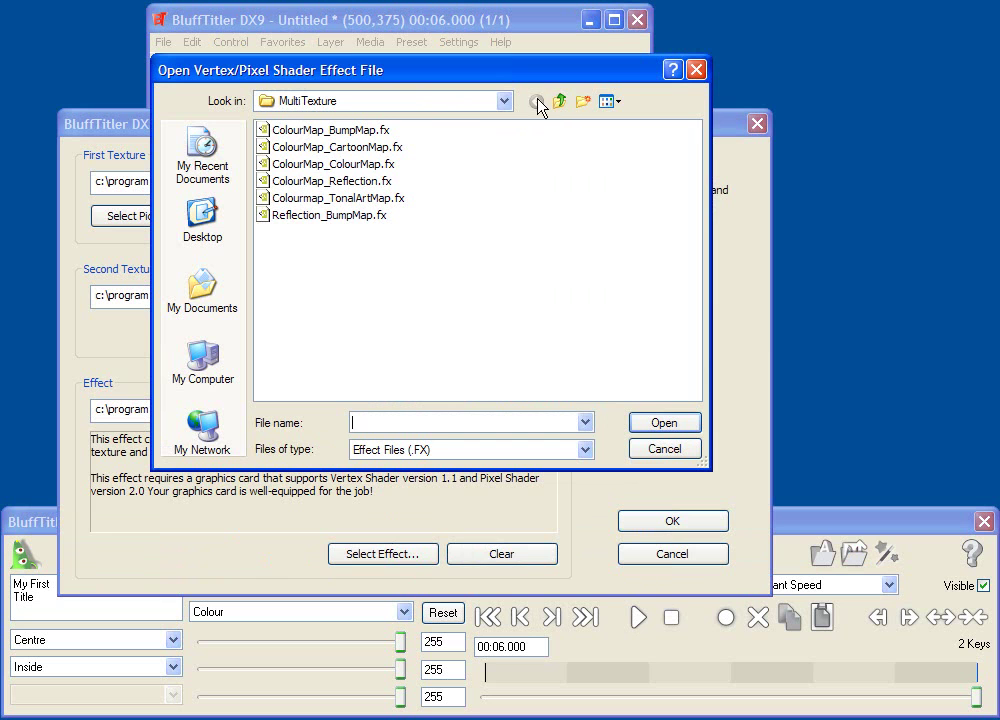
{"action": "left_click", "coordinate": [331, 215]}
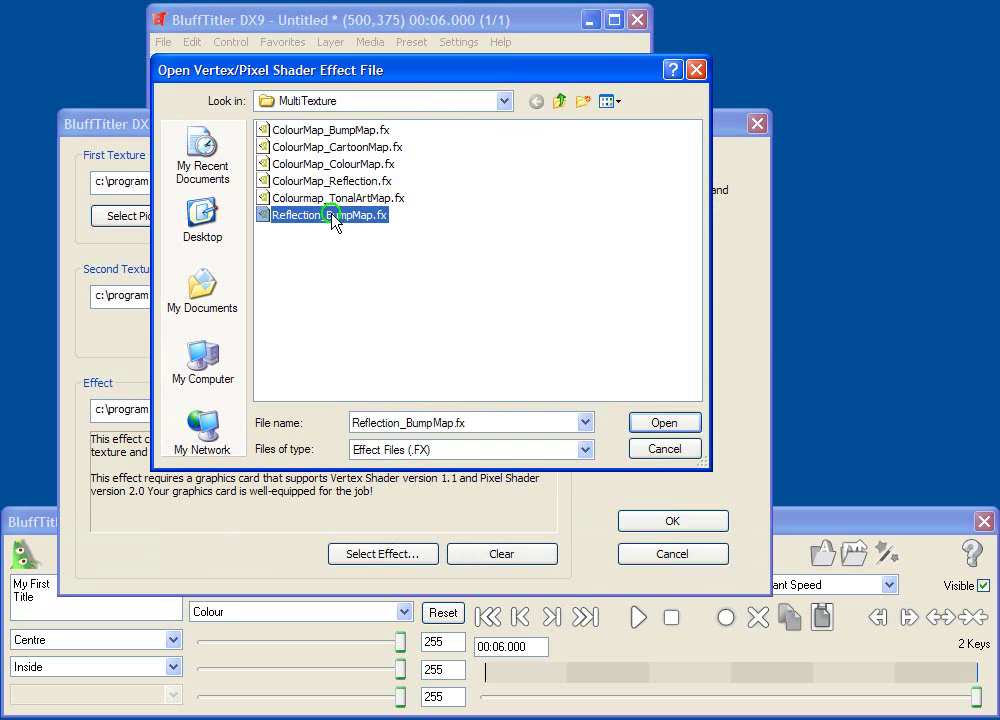
{"action": "left_click", "coordinate": [664, 422]}
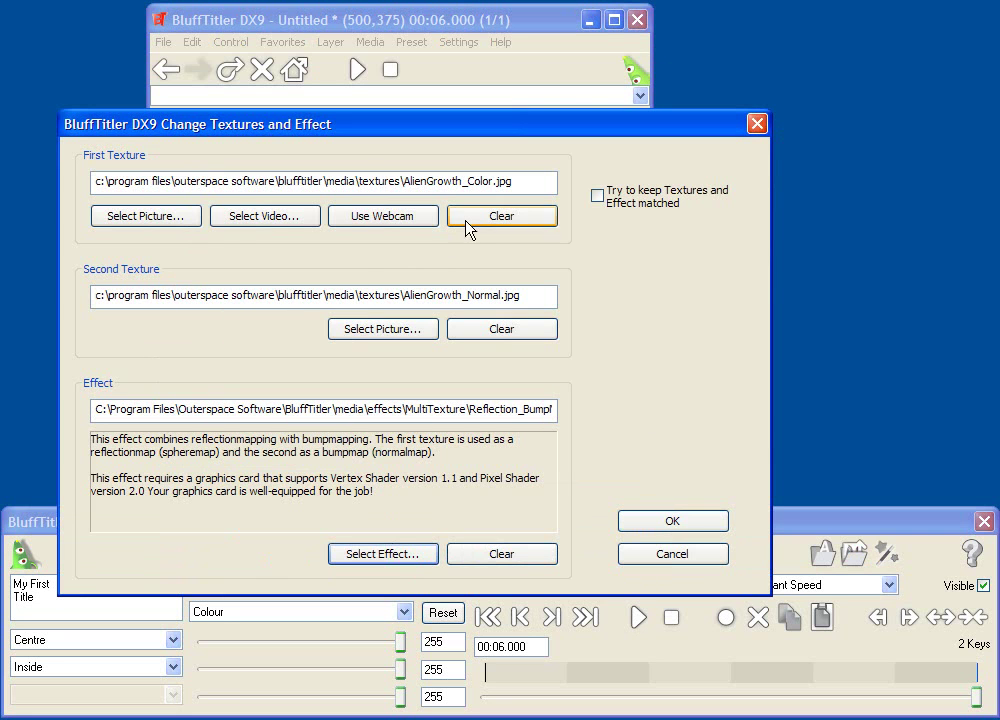
Use ReflectionMap_Silver.jpg as the first texture, apply the texture and effect settings, and play the animation.
{"action": "left_click", "coordinate": [148, 216]}
{"action": "left_click", "coordinate": [340, 284]}
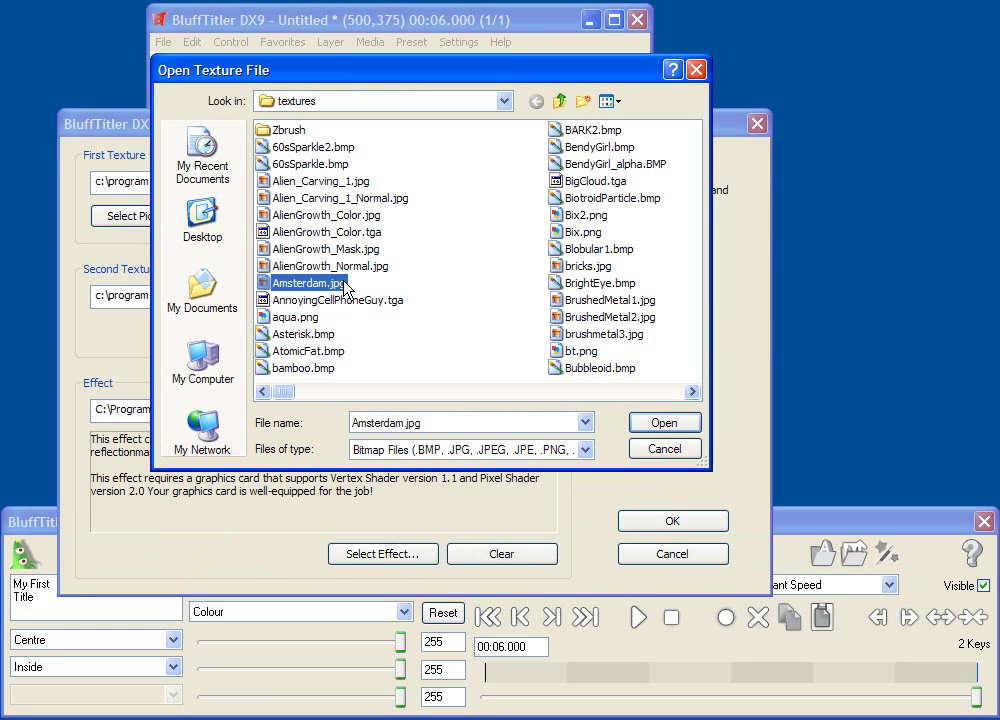
{"action": "left_click", "coordinate": [616, 101]}
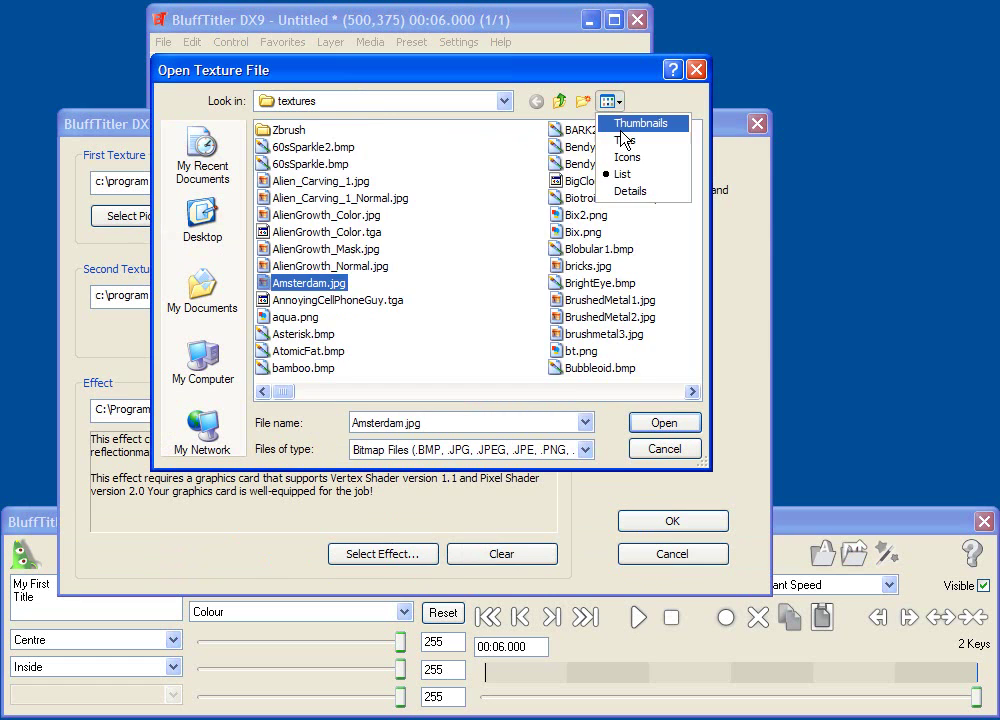
{"action": "left_click", "coordinate": [624, 125]}
{"action": "left_click", "coordinate": [482, 237]}
{"action": "key", "text": "r"}
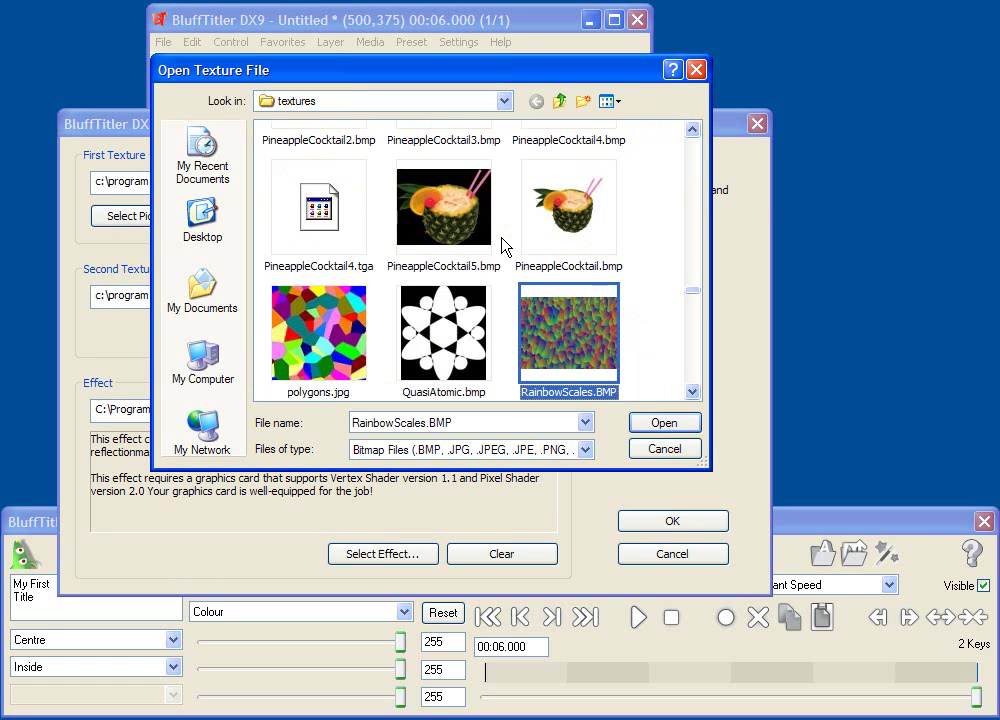
{"action": "scroll", "coordinate": [502, 255], "scroll_direction": "down", "scroll_amount": 1}
{"action": "scroll", "coordinate": [500, 265], "scroll_direction": "down", "scroll_amount": 1}
{"action": "left_click", "coordinate": [566, 212]}
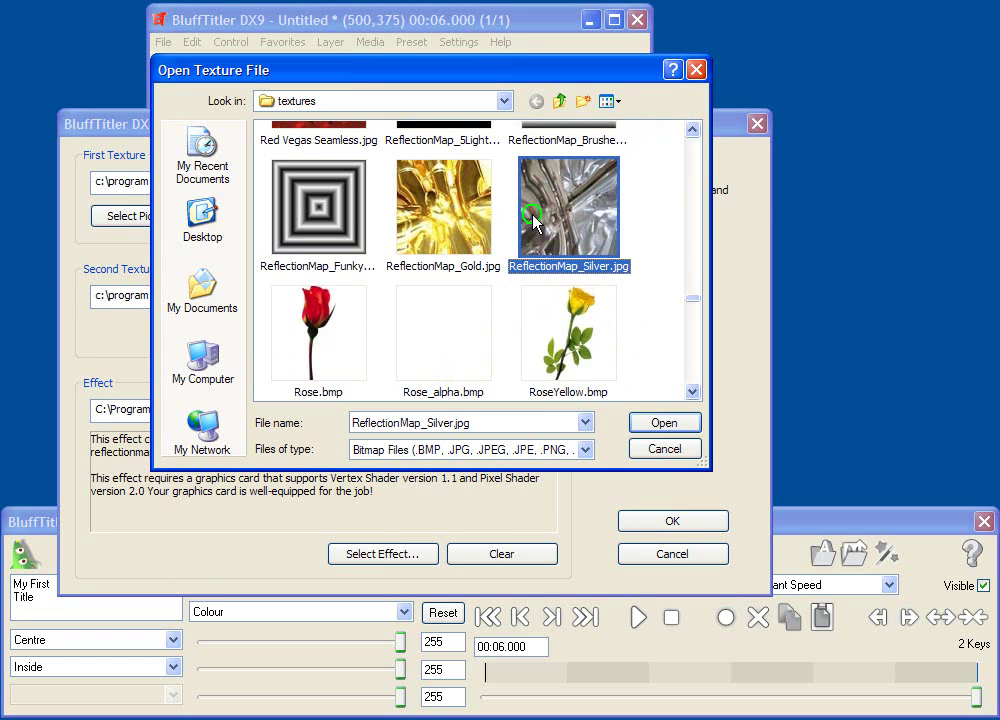
{"action": "left_click", "coordinate": [664, 422]}
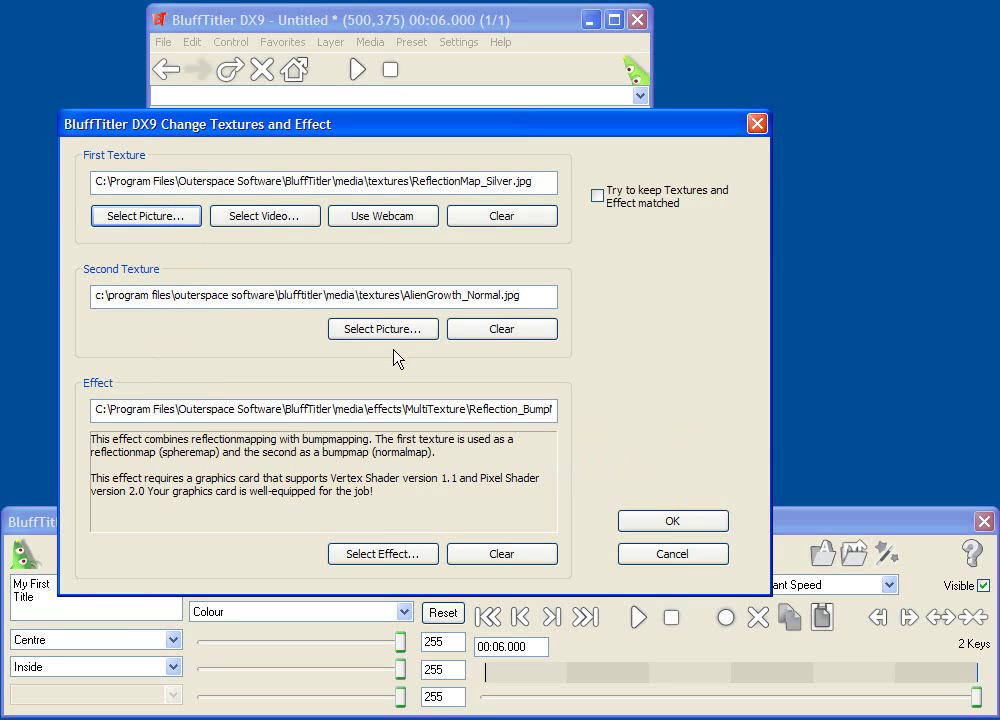
{"action": "left_click", "coordinate": [411, 295]}
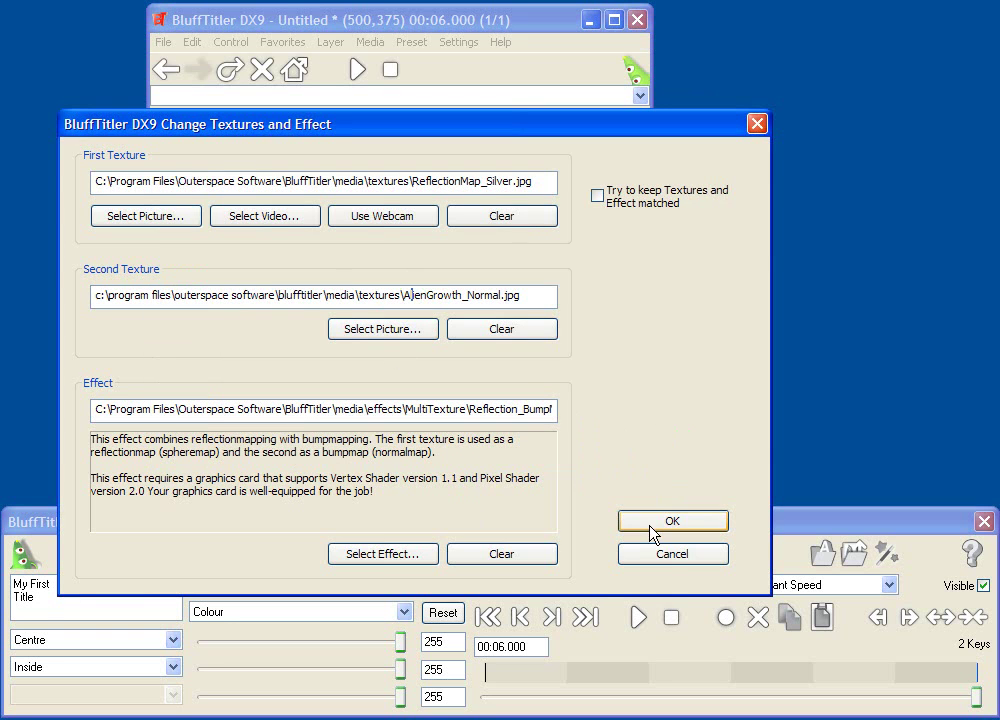
{"action": "left_click", "coordinate": [653, 527]}
{"action": "left_click", "coordinate": [645, 626]}
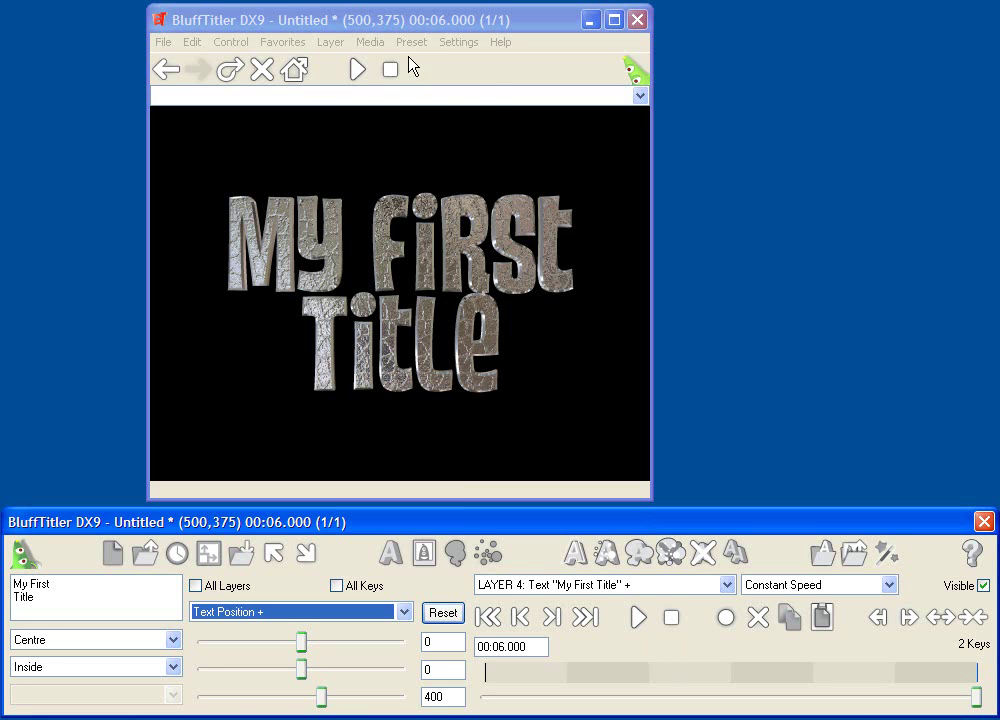
Change the title text's effect to Lightened.fx from the effects folder and clear its second texture.
{"action": "left_click", "coordinate": [369, 43]}
{"action": "left_click", "coordinate": [390, 179]}
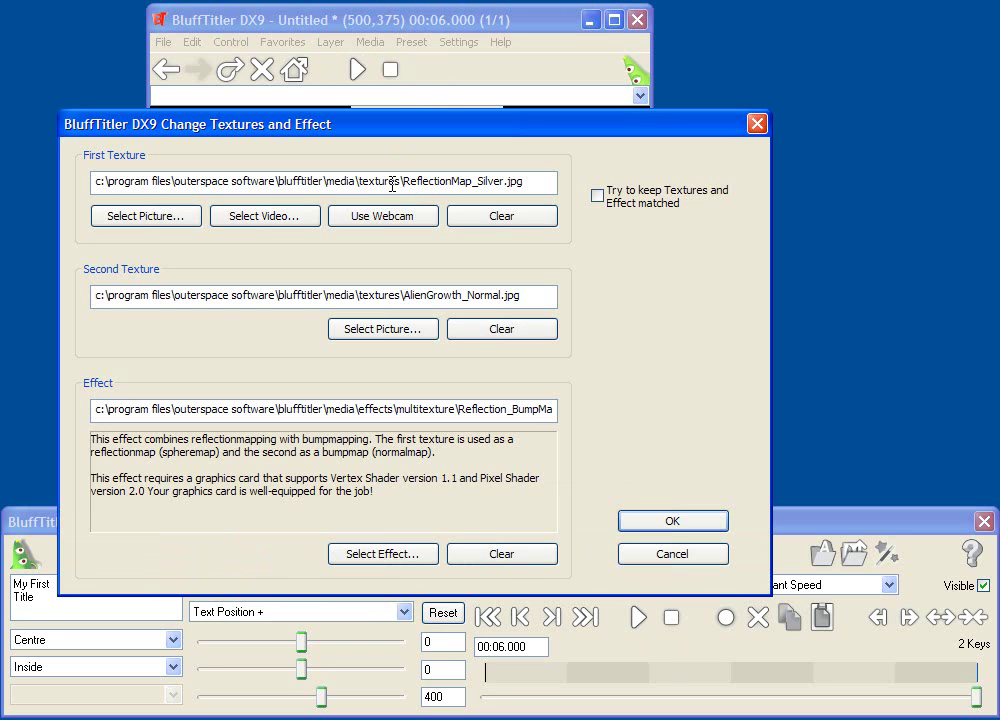
{"action": "left_click", "coordinate": [413, 556]}
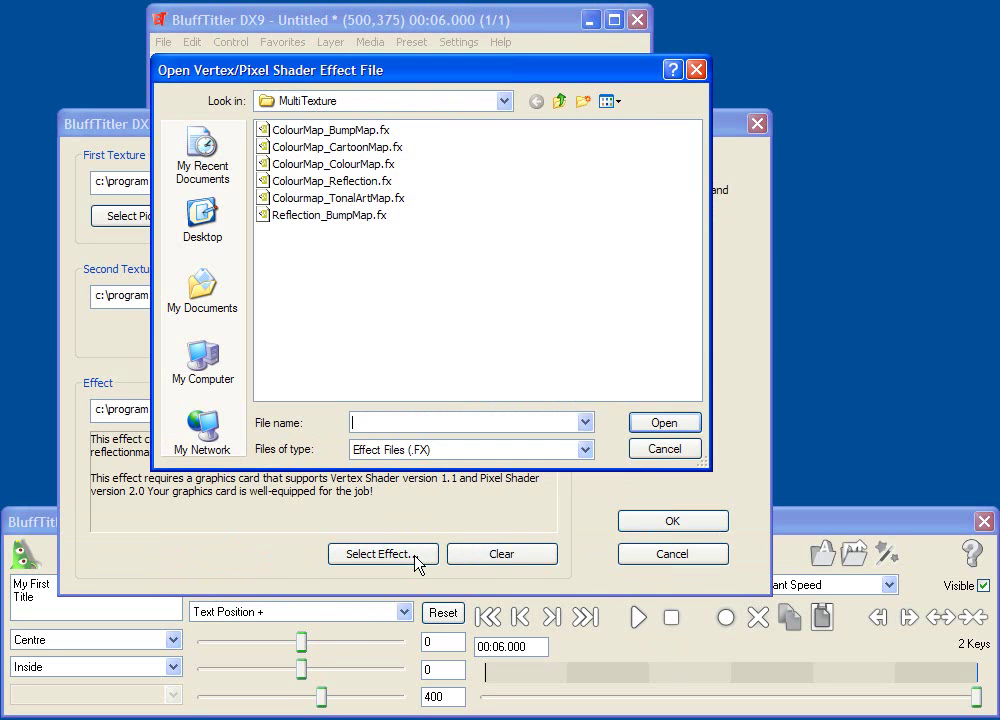
{"action": "left_click", "coordinate": [559, 101]}
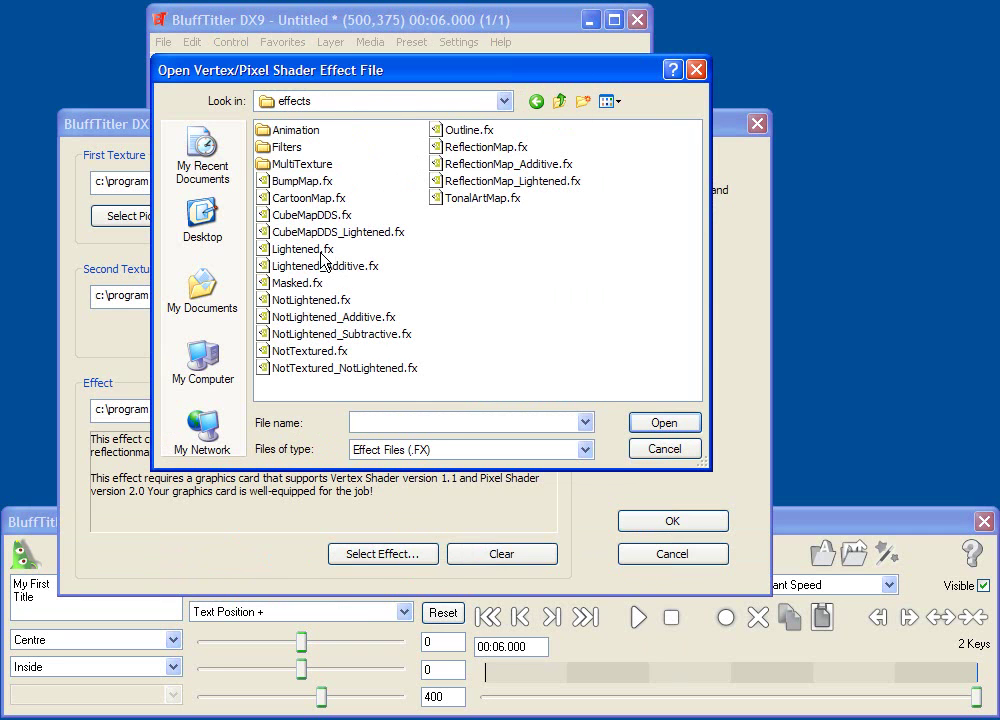
{"action": "left_click", "coordinate": [305, 250]}
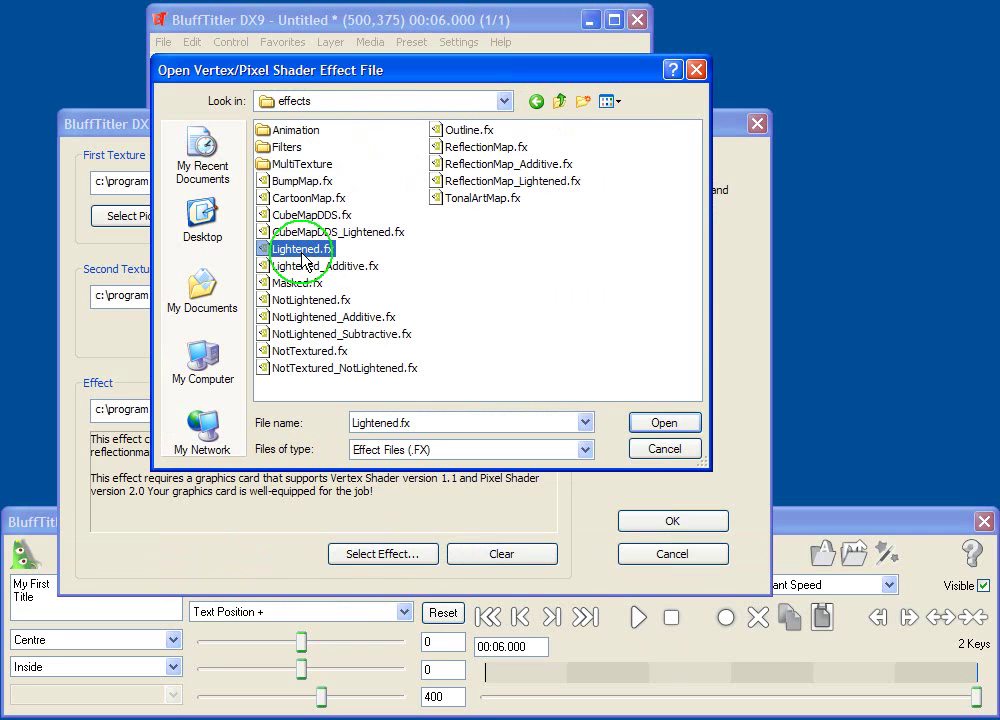
{"action": "left_click", "coordinate": [651, 424]}
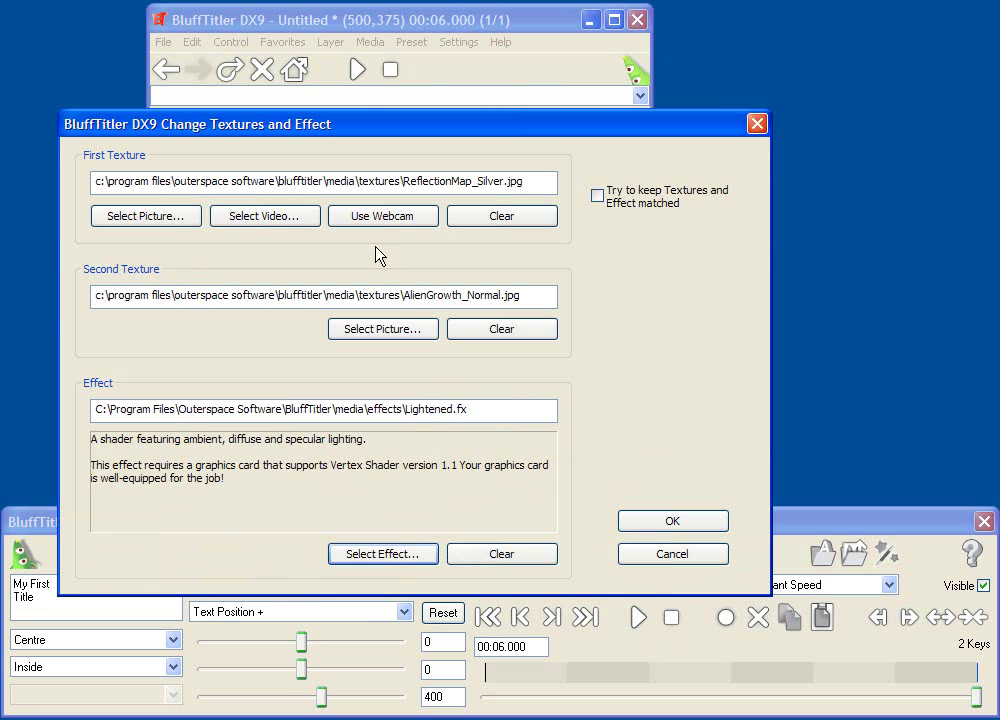
{"action": "left_click", "coordinate": [457, 329]}
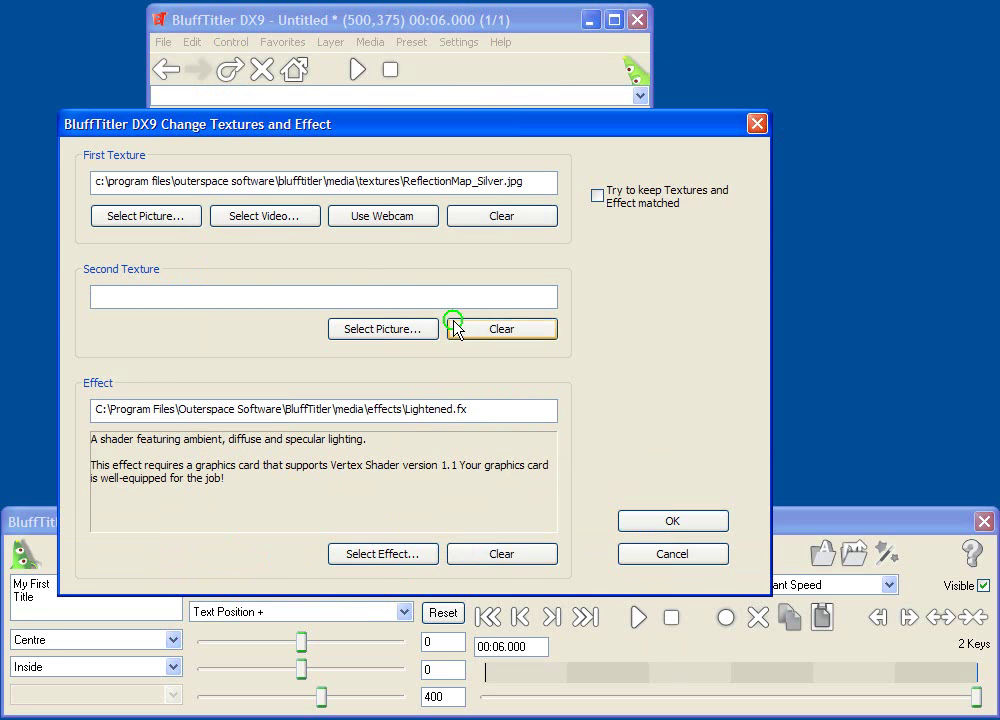
Use LeopardFur.bmp as the first texture, apply the texture and effect settings, and play the animation.
{"action": "left_click", "coordinate": [168, 216]}
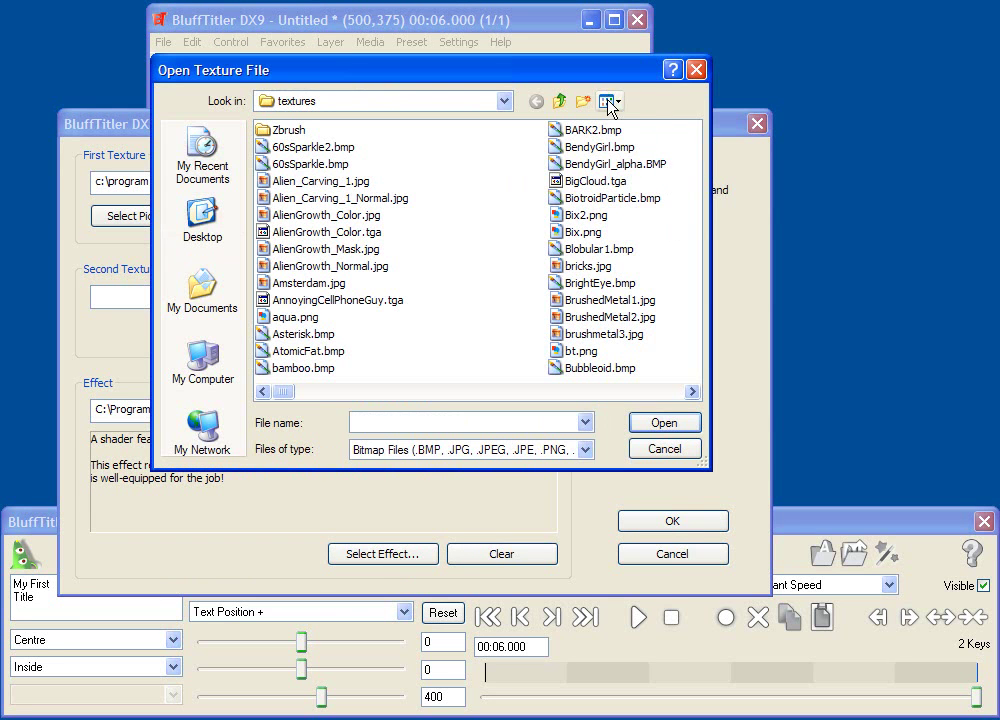
{"action": "left_click", "coordinate": [608, 101]}
{"action": "left_click", "coordinate": [630, 121]}
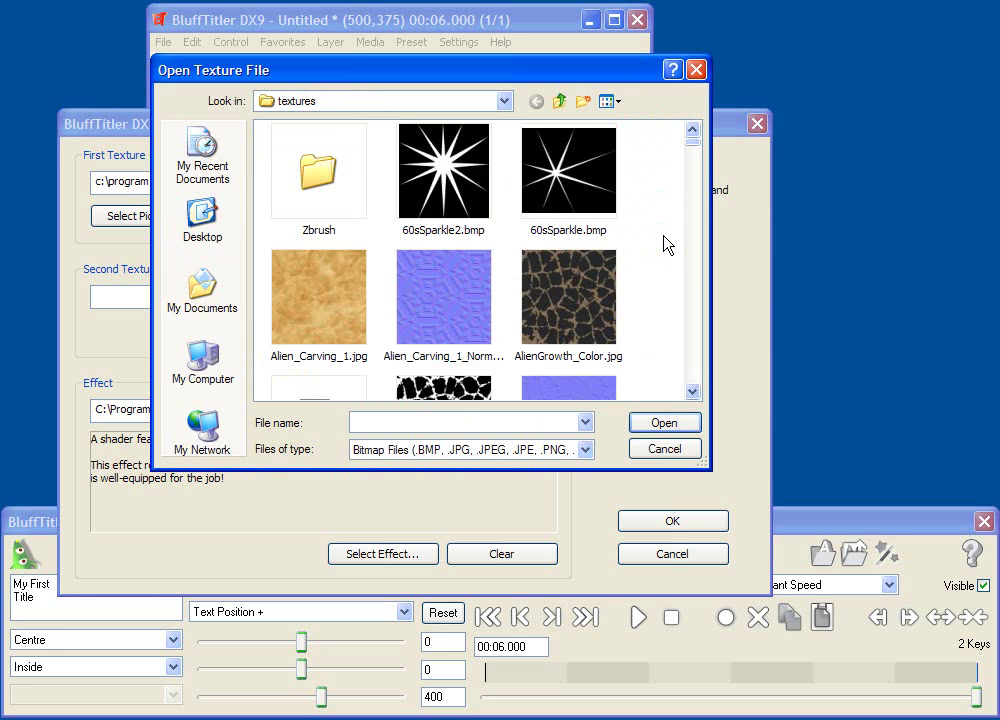
{"action": "key", "text": "l"}
{"action": "scroll", "coordinate": [663, 243], "scroll_direction": "down", "scroll_amount": 2}
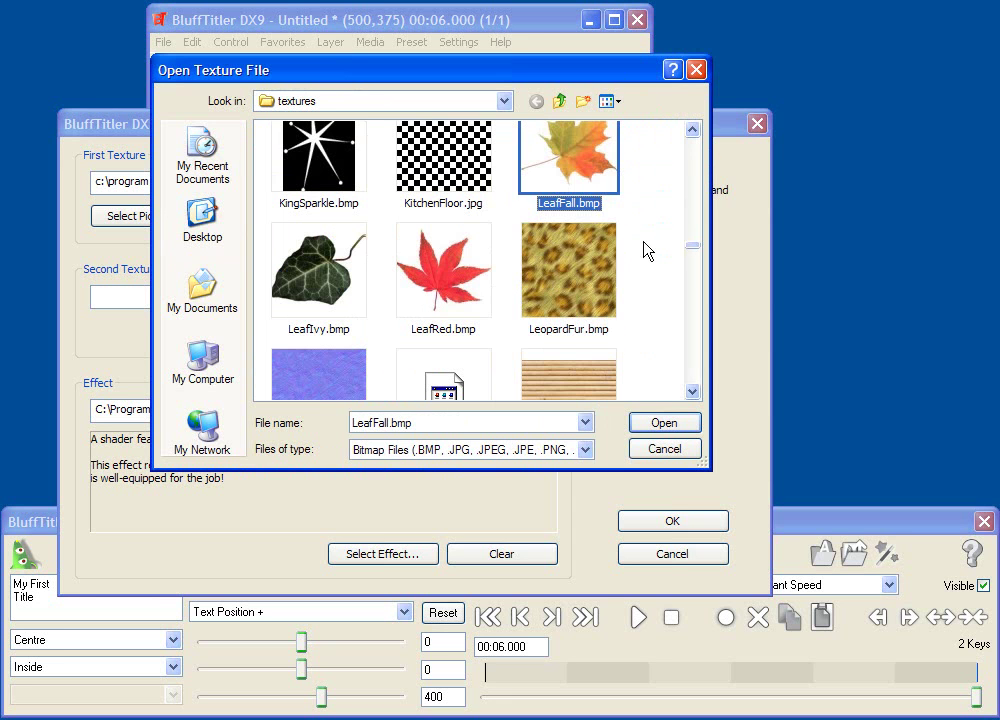
{"action": "left_click", "coordinate": [574, 272]}
{"action": "left_click", "coordinate": [664, 422]}
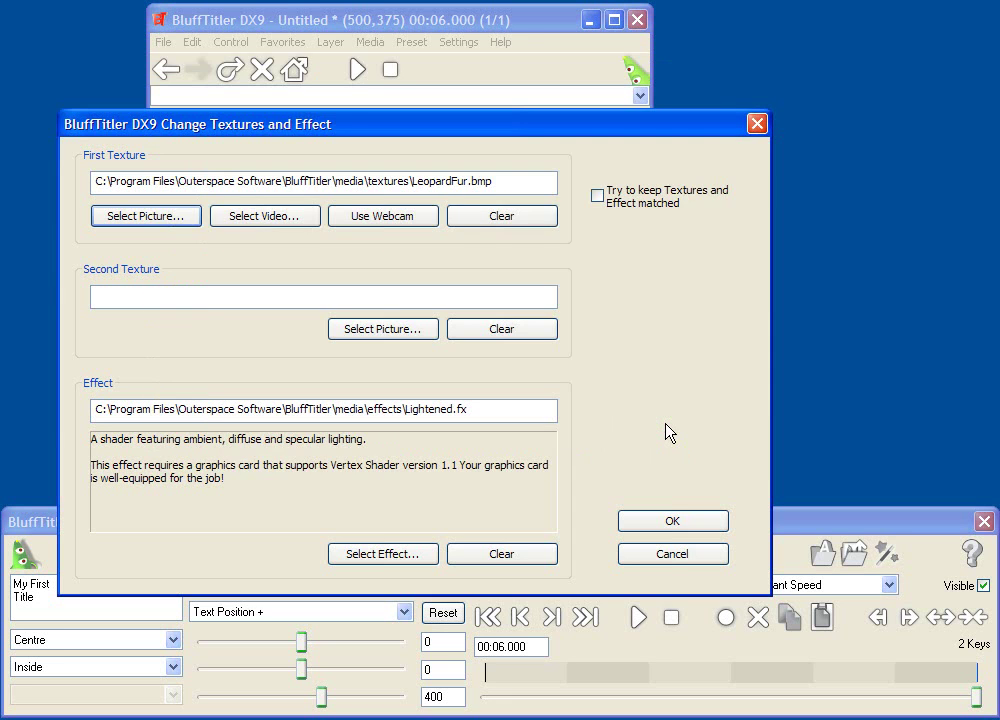
{"action": "left_click", "coordinate": [671, 521]}
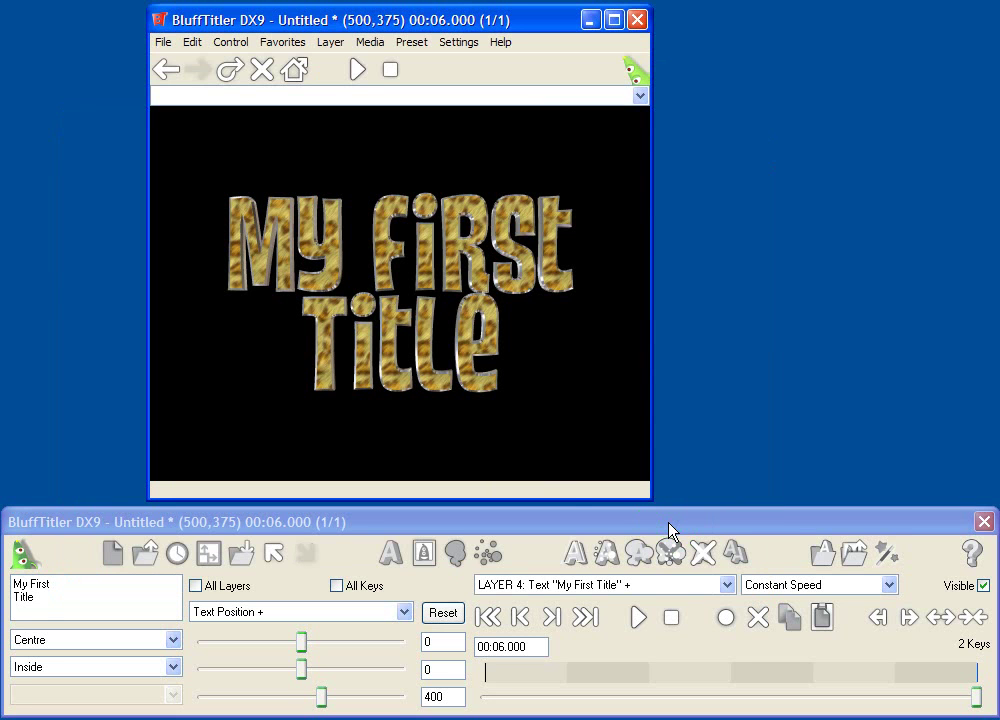
{"action": "left_click", "coordinate": [636, 618]}
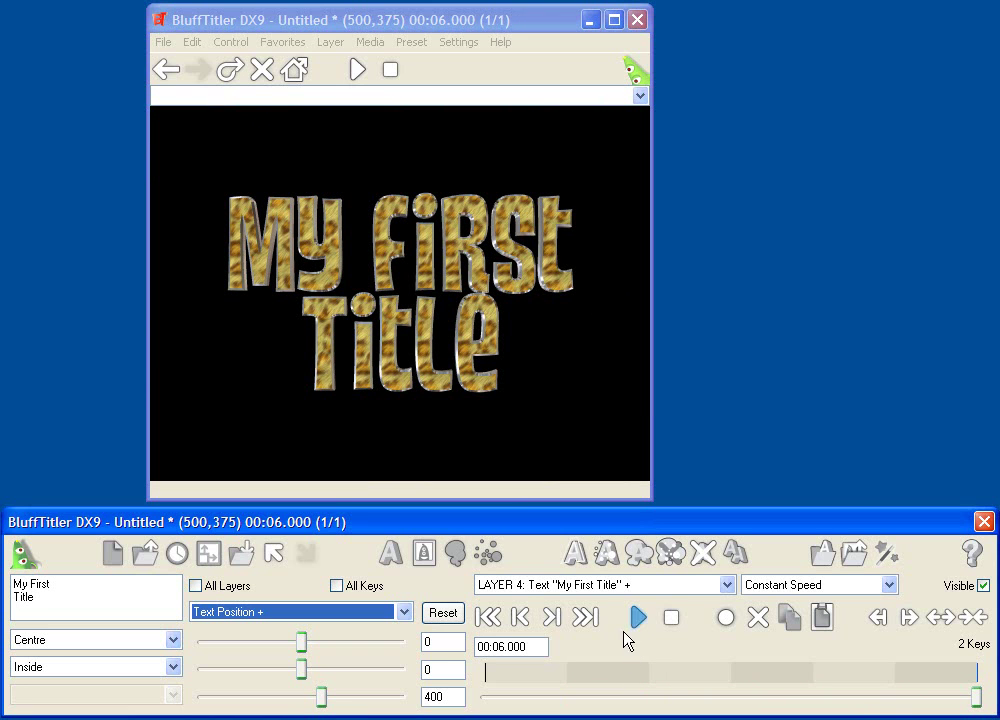
Attach the Sparkles2.BP particle preset to the title text.
{"action": "left_click", "coordinate": [612, 556]}
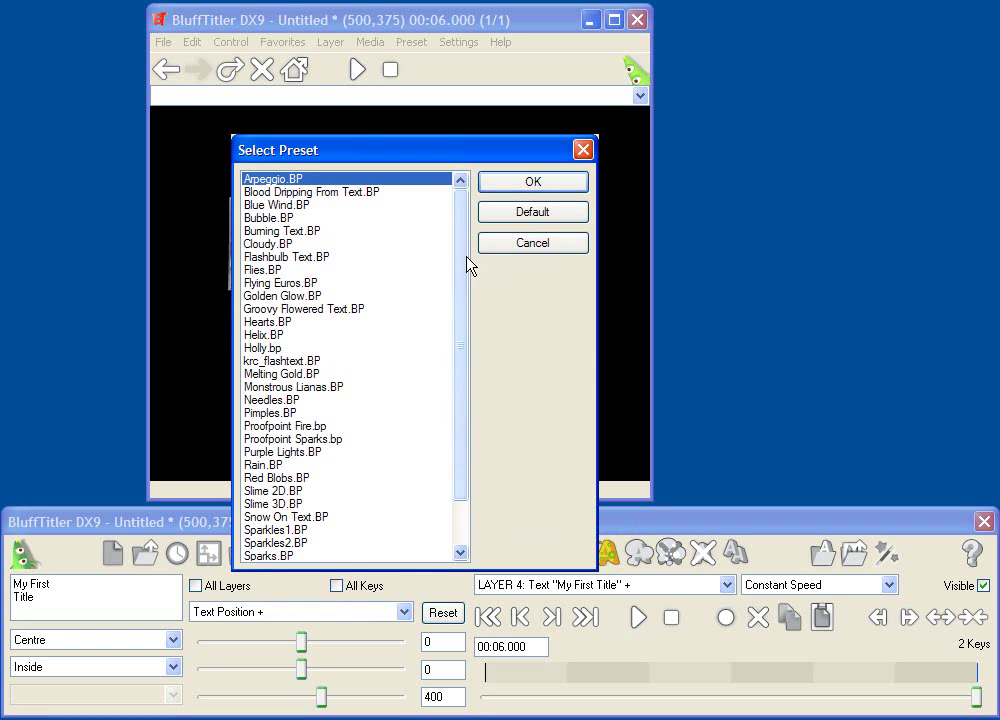
{"action": "left_click_drag", "start_coordinate": [464, 262], "coordinate": [464, 350]}
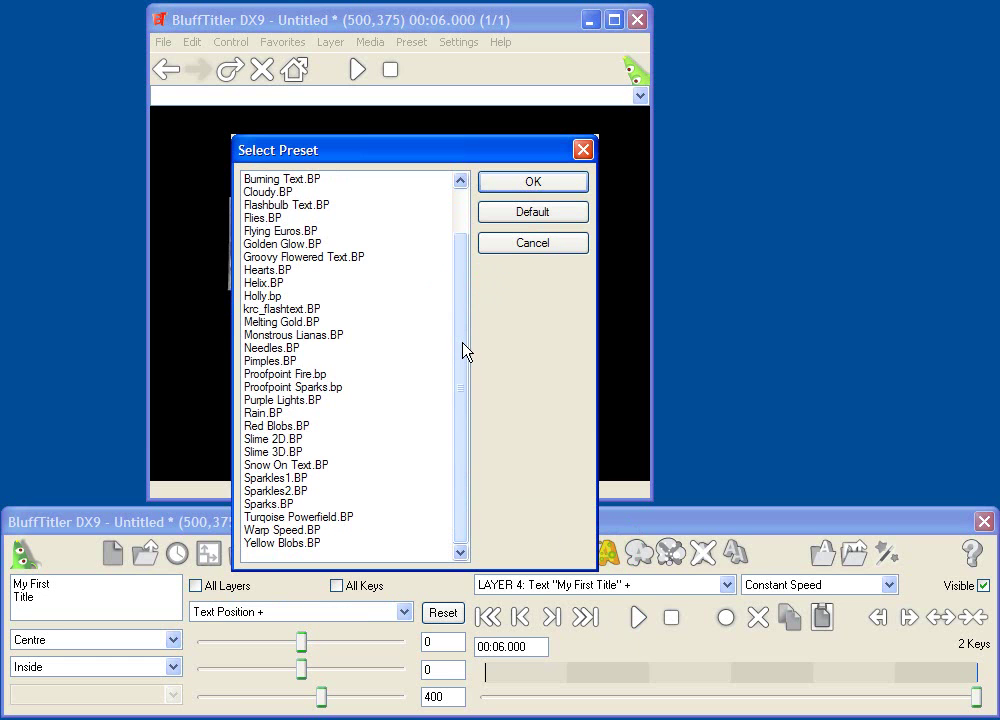
{"action": "left_click", "coordinate": [285, 491]}
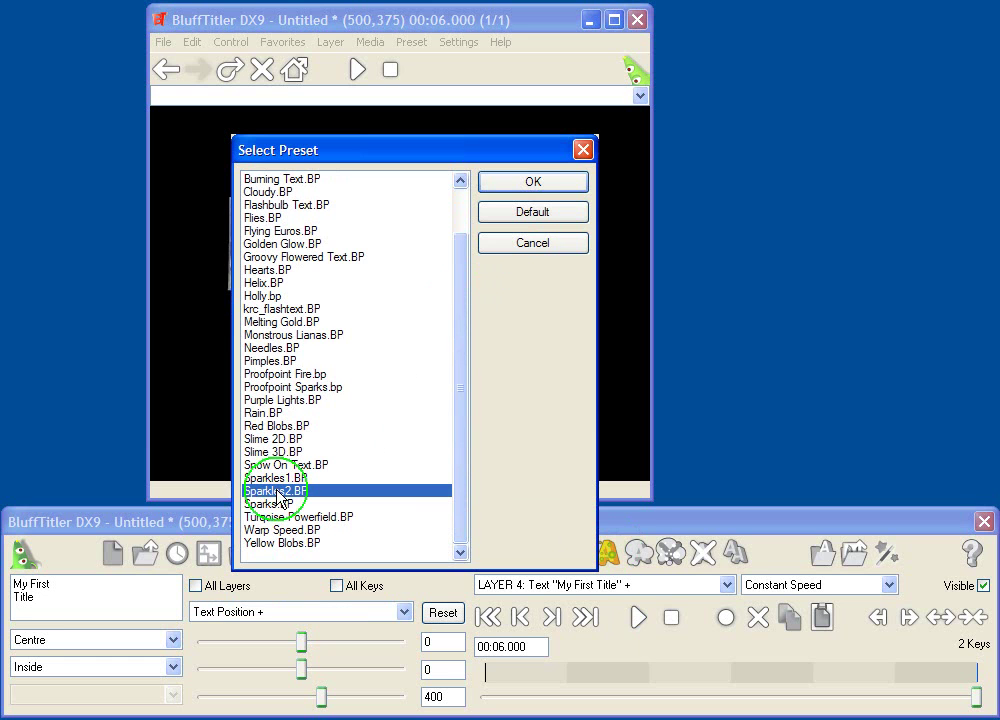
{"action": "left_click", "coordinate": [532, 184]}
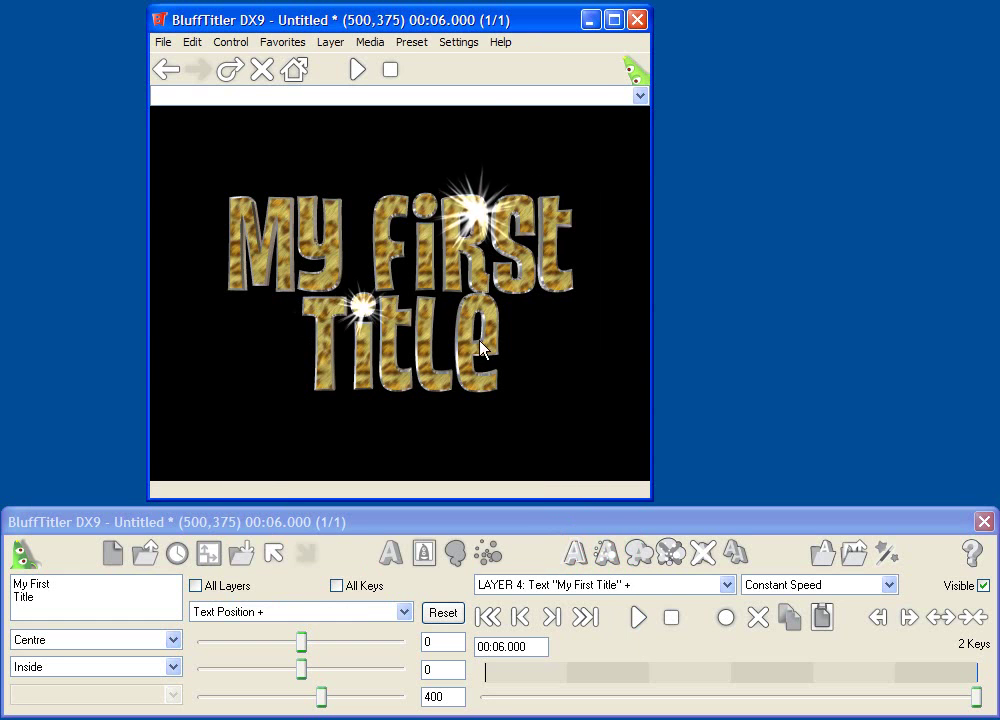
Play the animation and change the sparkle particle layer's first texture to 60sSparkle.bmp, browsing the textures folder as thumbnails.
{"action": "left_click", "coordinate": [640, 617]}
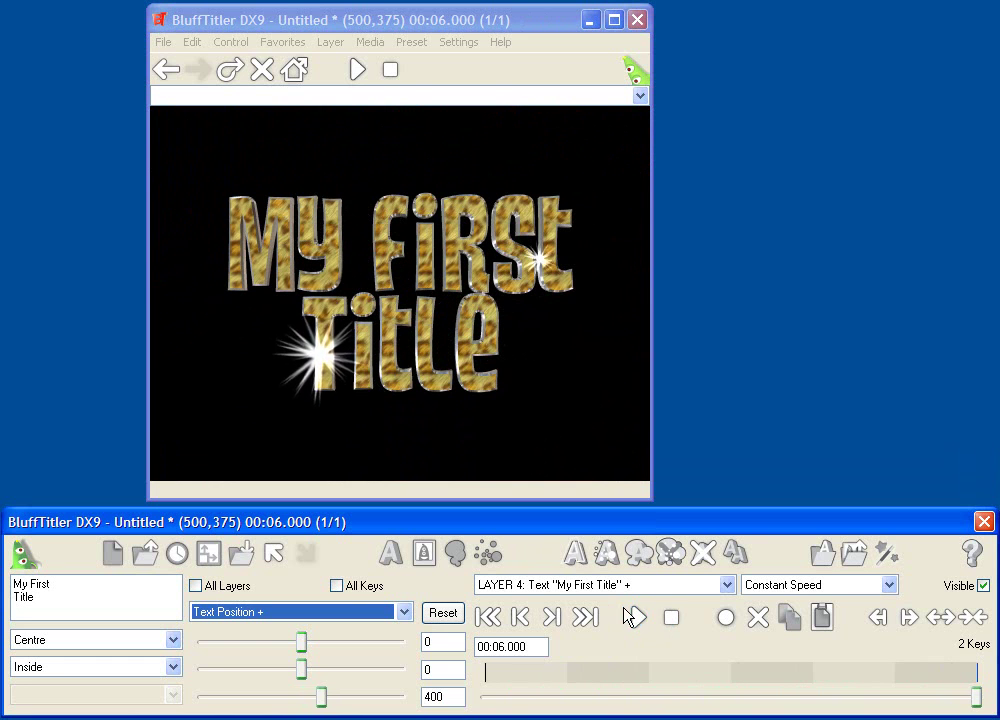
{"action": "left_click", "coordinate": [606, 587]}
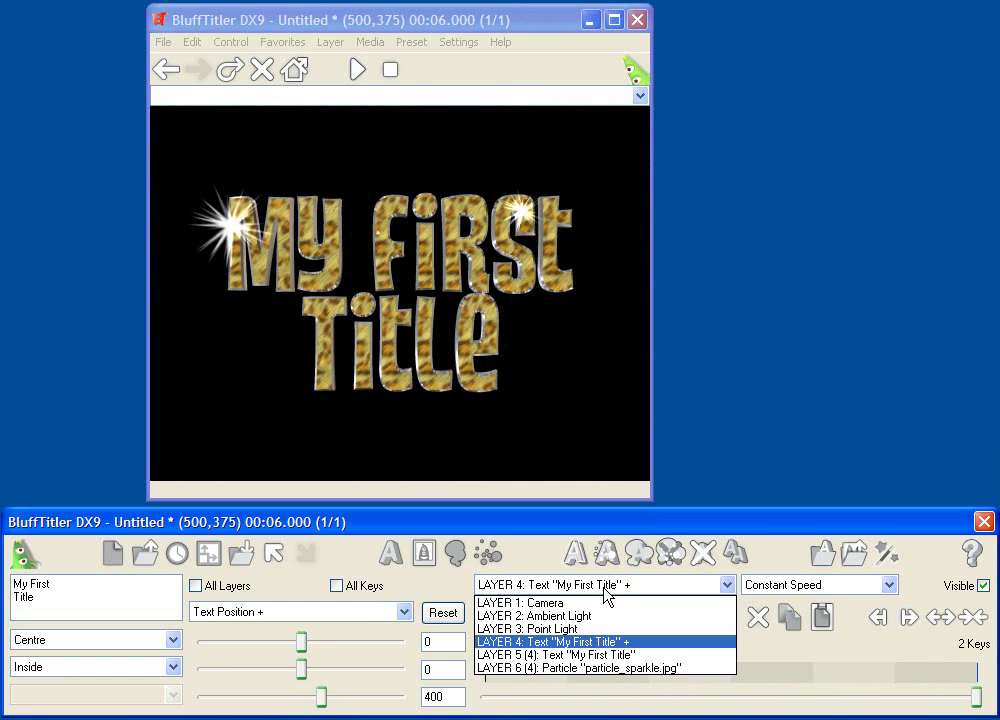
{"action": "left_click", "coordinate": [600, 668]}
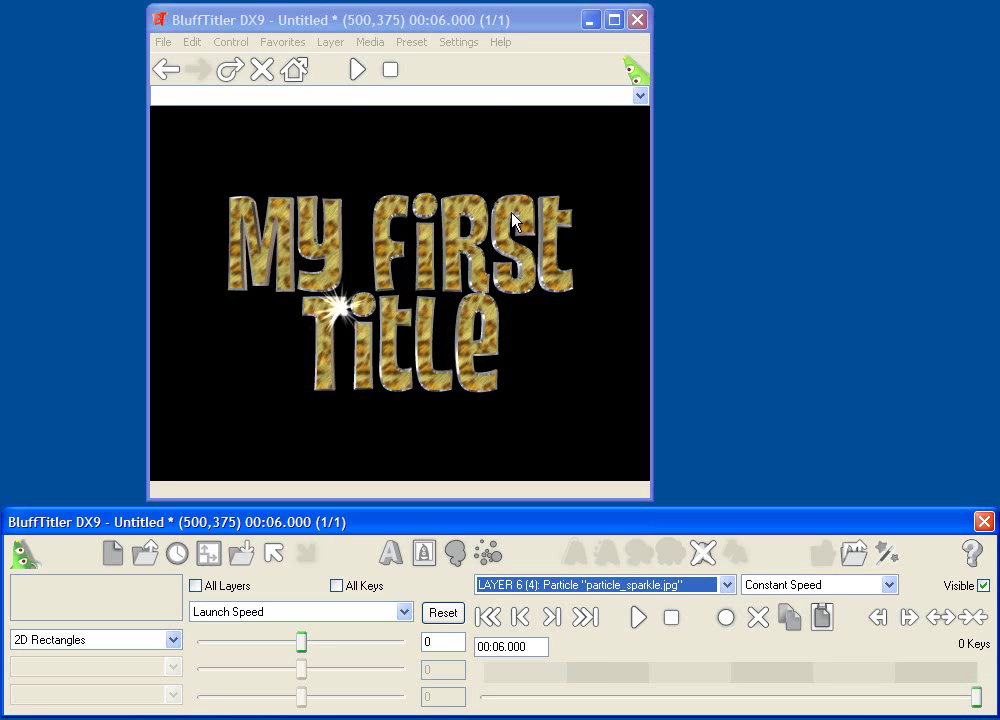
{"action": "left_click", "coordinate": [362, 48]}
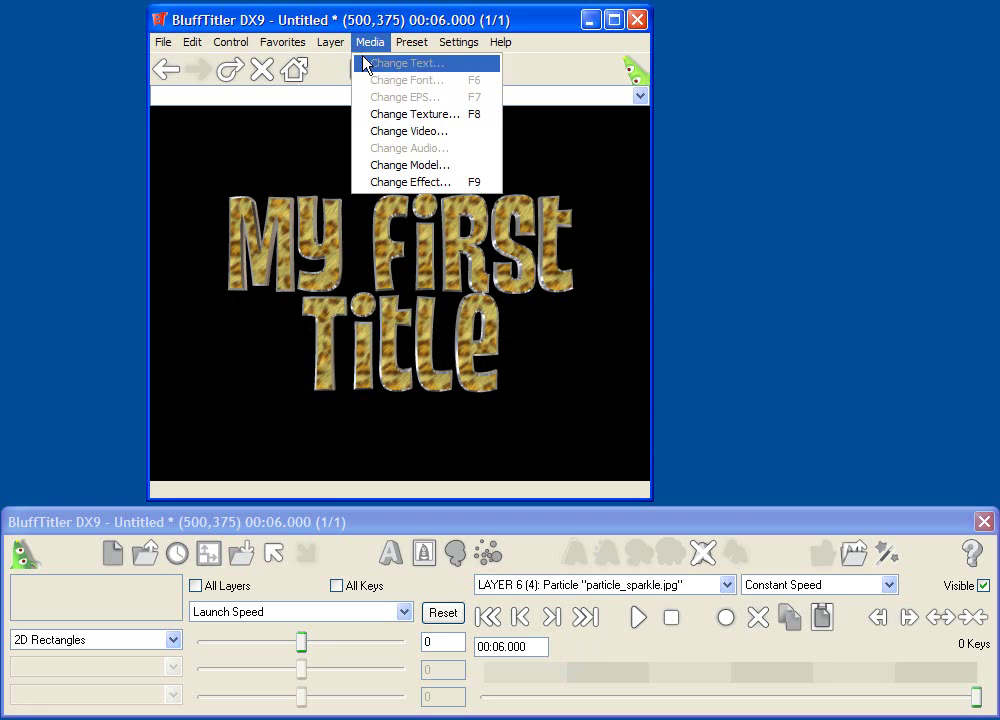
{"action": "left_click", "coordinate": [368, 112]}
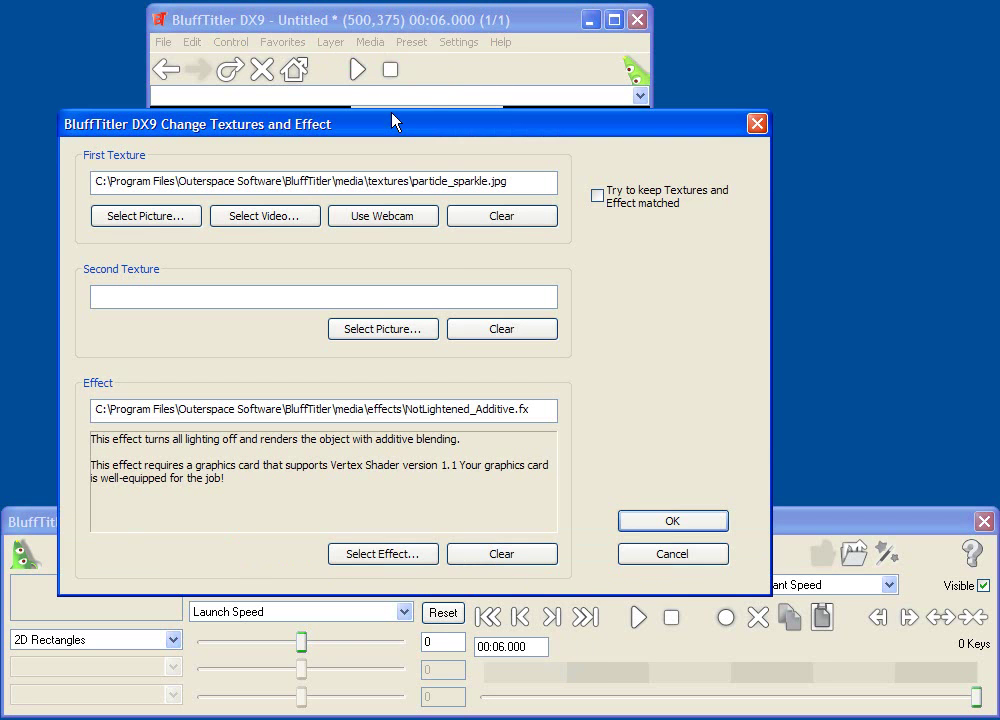
{"action": "left_click", "coordinate": [186, 220]}
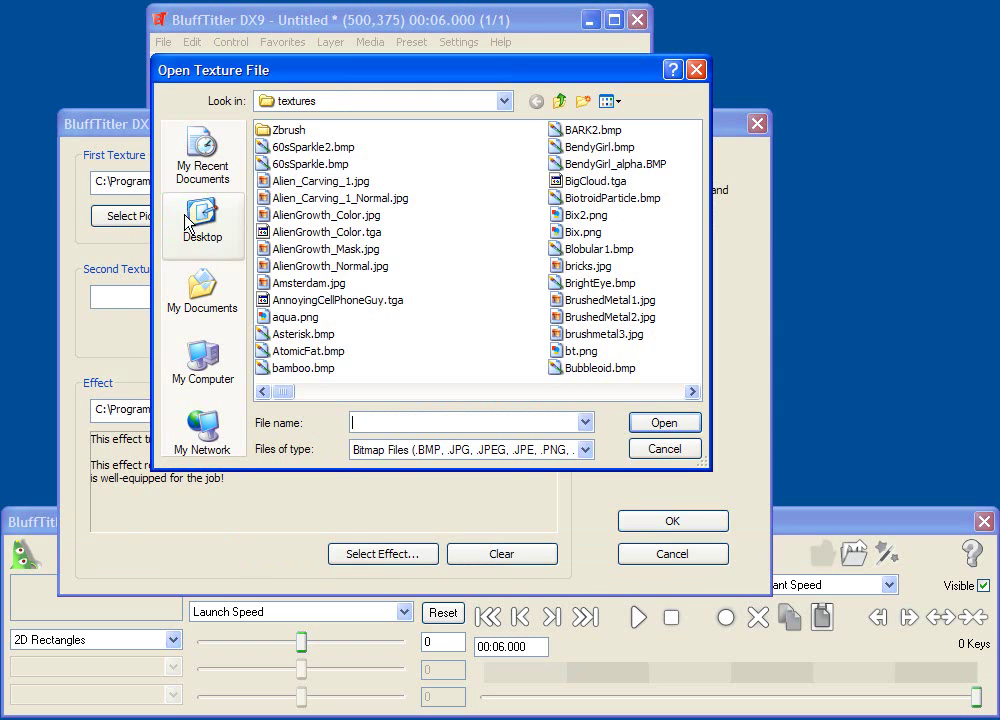
{"action": "left_click", "coordinate": [608, 101]}
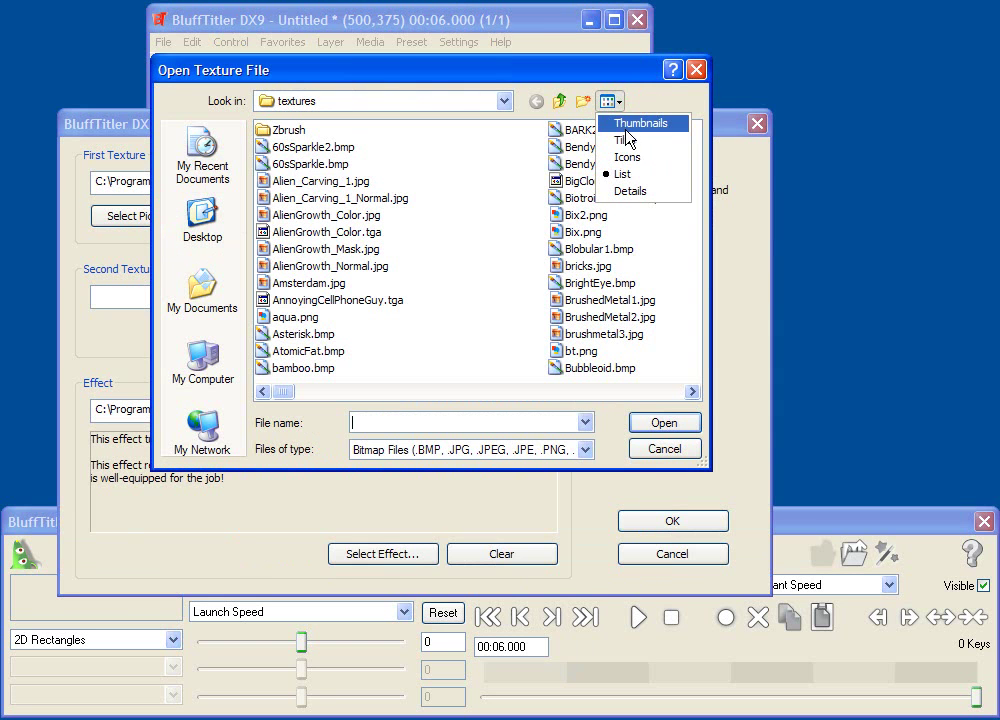
{"action": "left_click", "coordinate": [629, 125]}
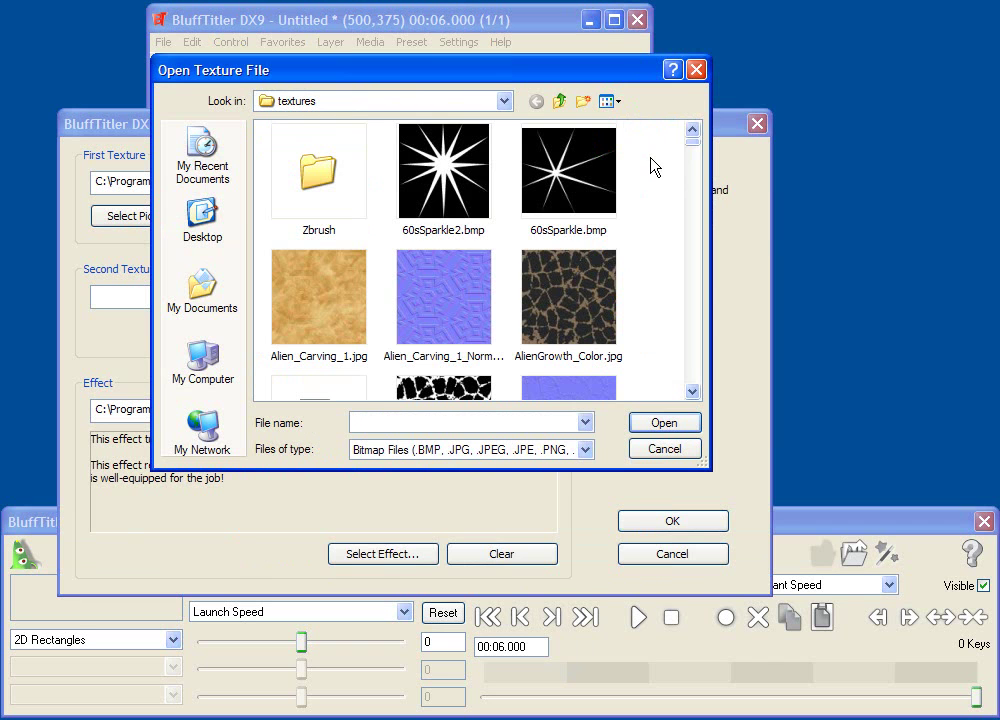
{"action": "left_click", "coordinate": [556, 174]}
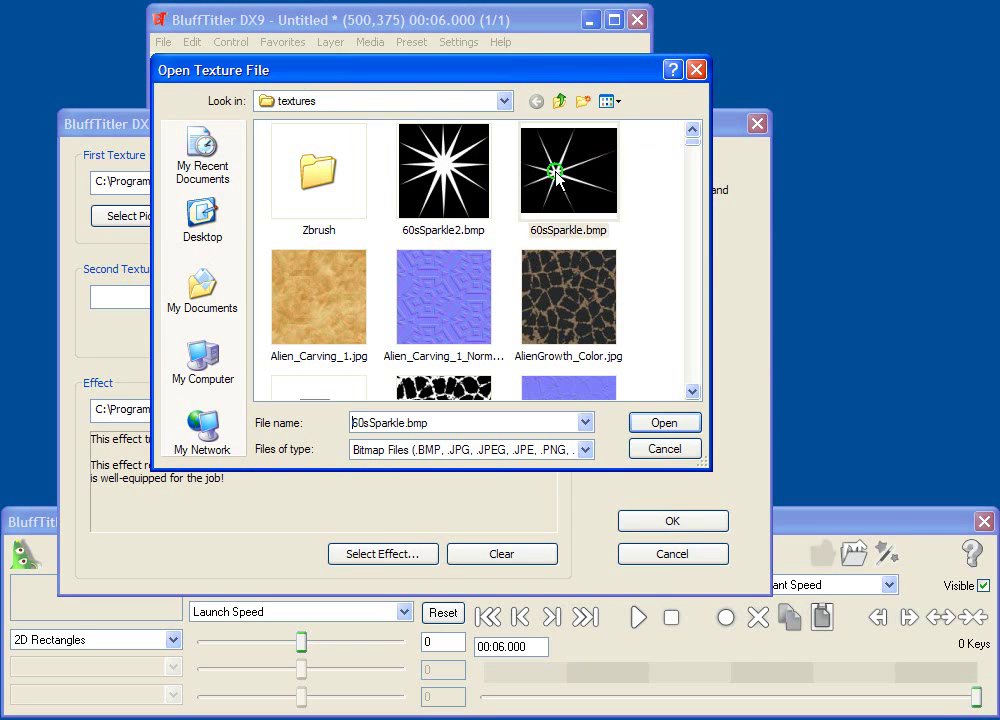
{"action": "left_click", "coordinate": [645, 432]}
{"action": "left_click", "coordinate": [634, 524]}
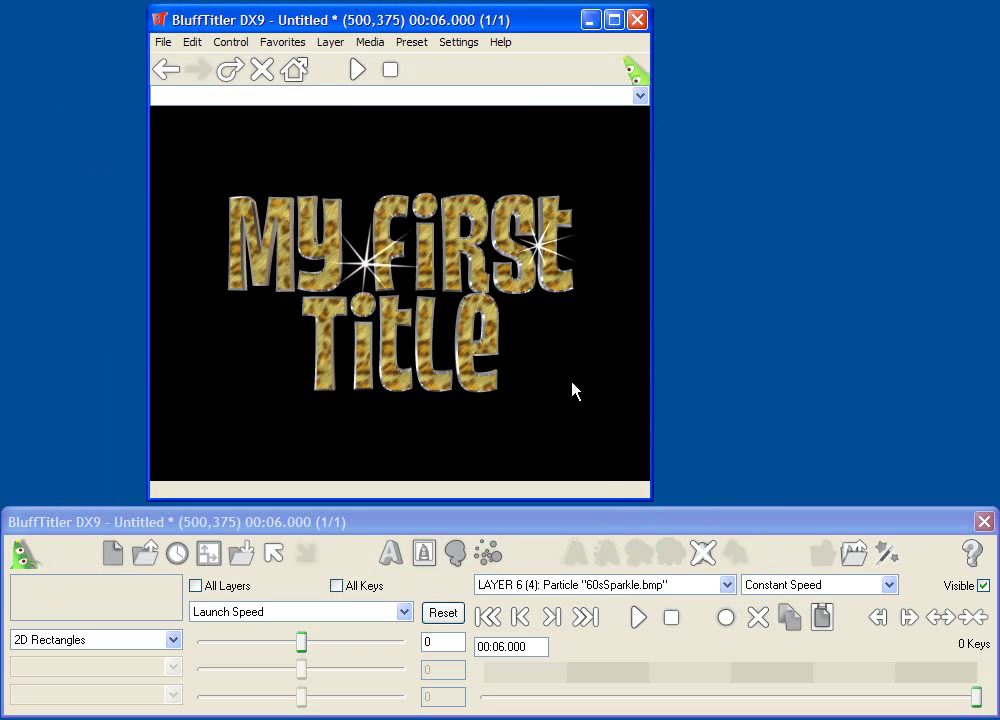
Set the sparkle particle layer's emission to about 13.89 and its first size value to about 12.63.
{"action": "left_click", "coordinate": [332, 610]}
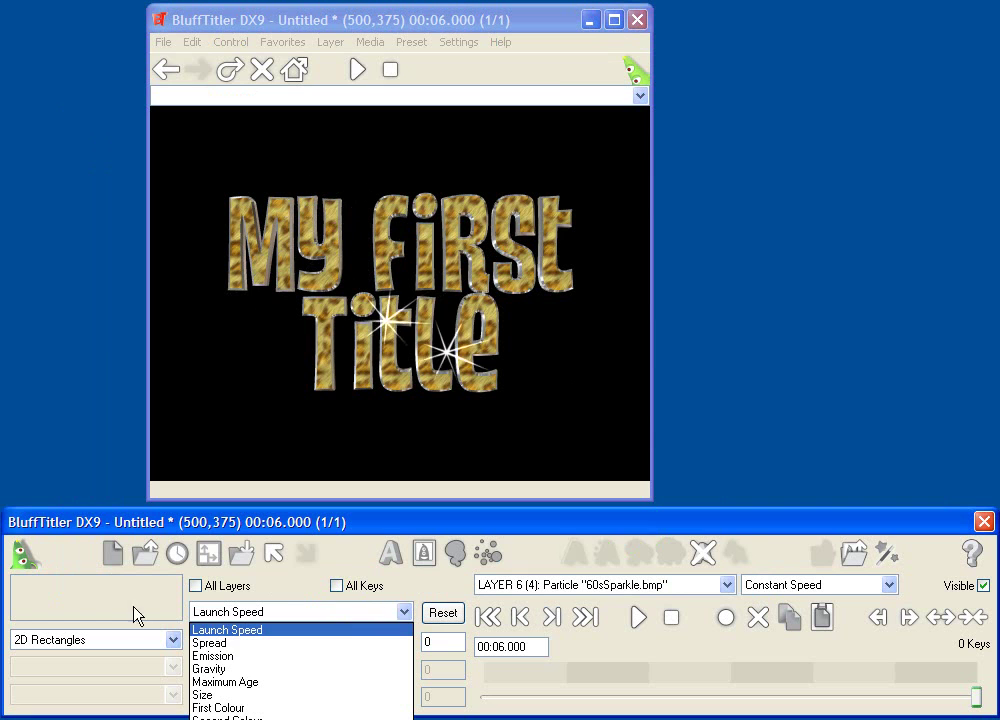
{"action": "left_click", "coordinate": [253, 658]}
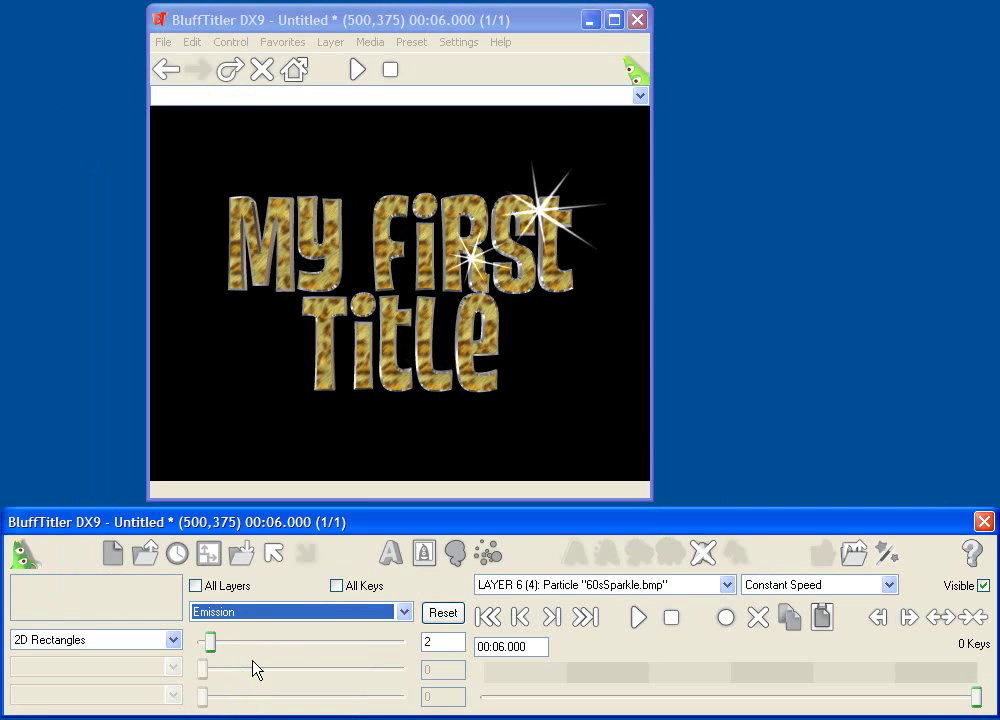
{"action": "left_click_drag", "start_coordinate": [216, 645], "coordinate": [259, 647]}
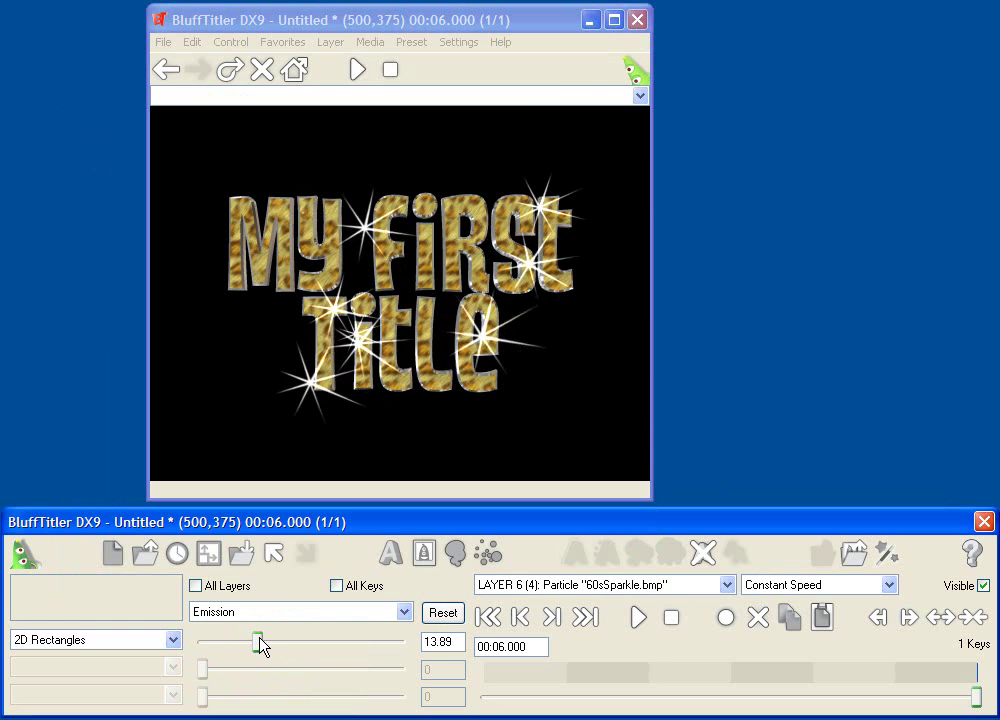
{"action": "left_click", "coordinate": [301, 613]}
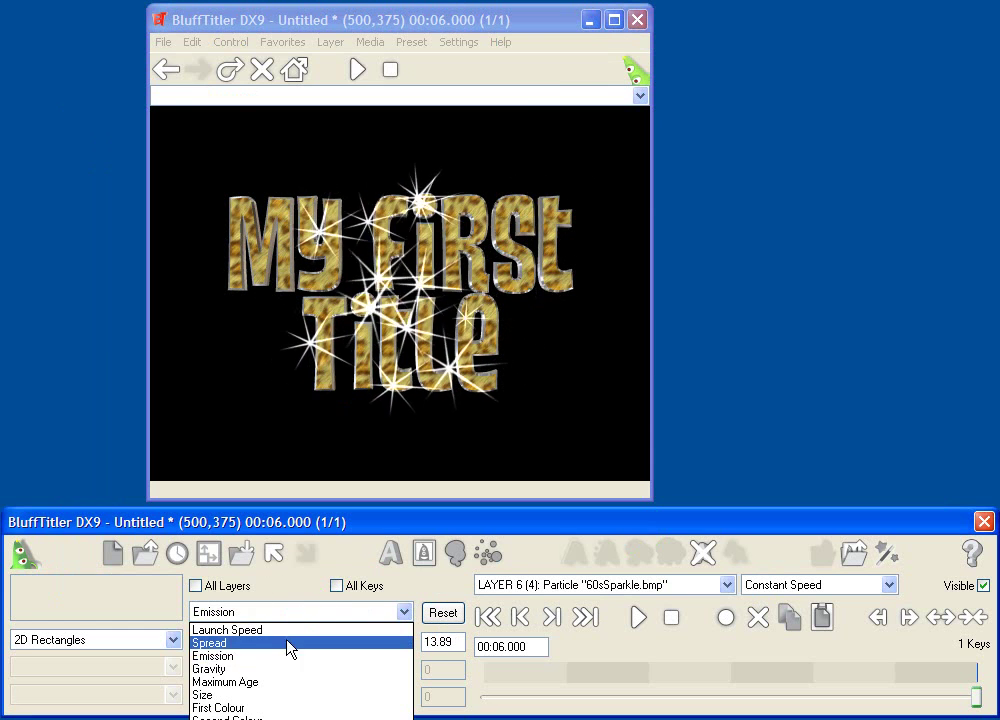
{"action": "left_click", "coordinate": [248, 695]}
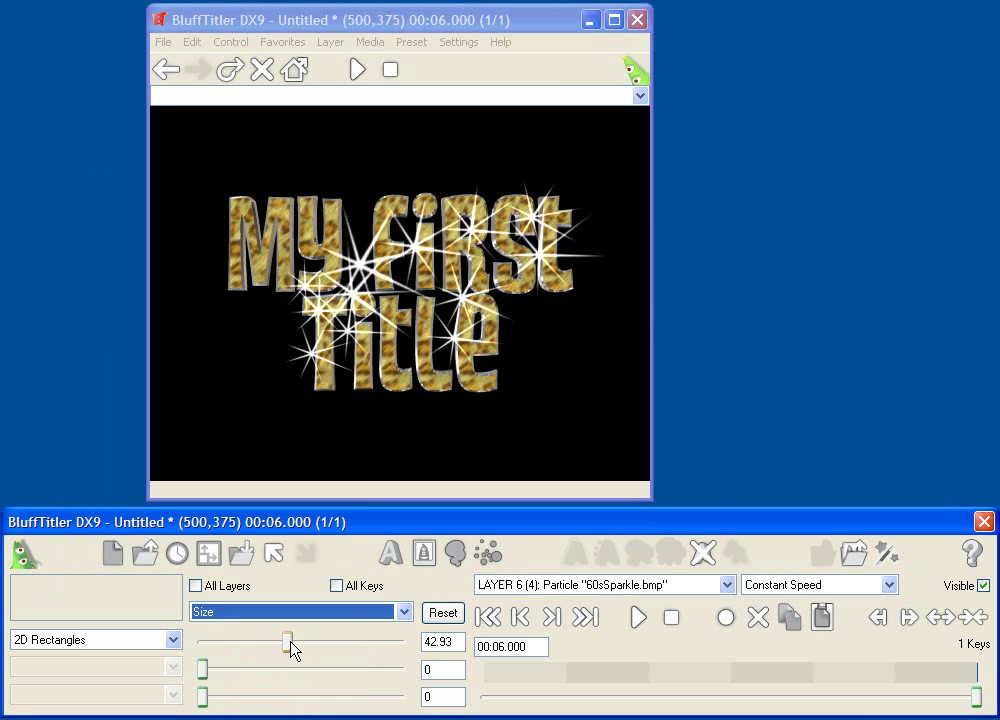
{"action": "left_click_drag", "start_coordinate": [288, 644], "coordinate": [223, 646]}
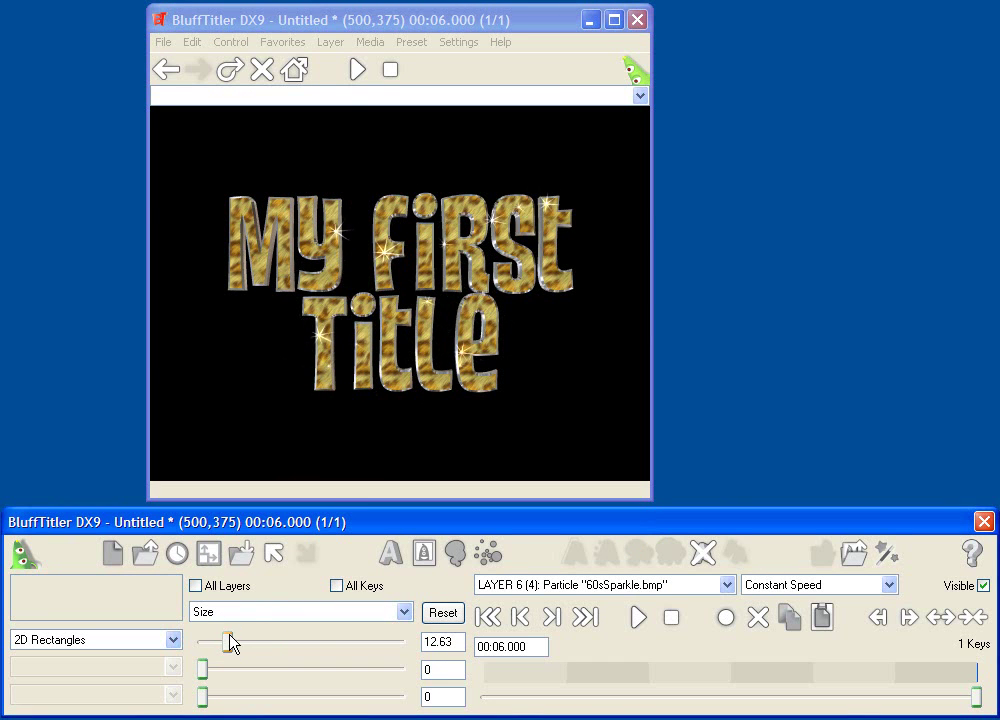
Set the sparkle layer's vertical gravity to about -34.38 and its maximum age to about 3.333.
{"action": "left_click", "coordinate": [325, 612]}
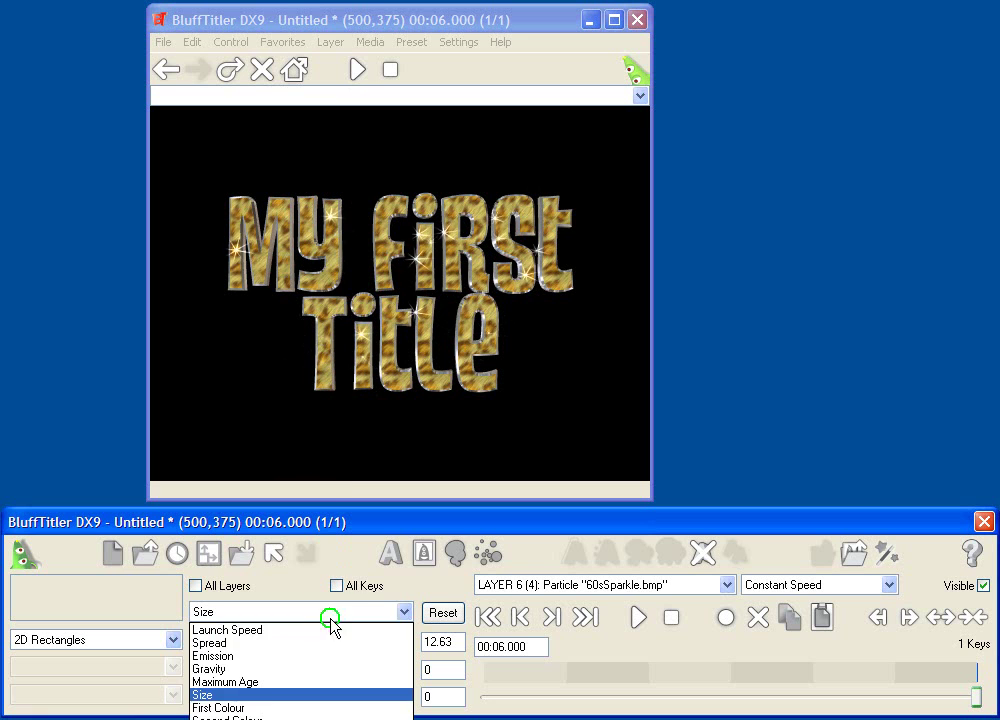
{"action": "left_click", "coordinate": [244, 669]}
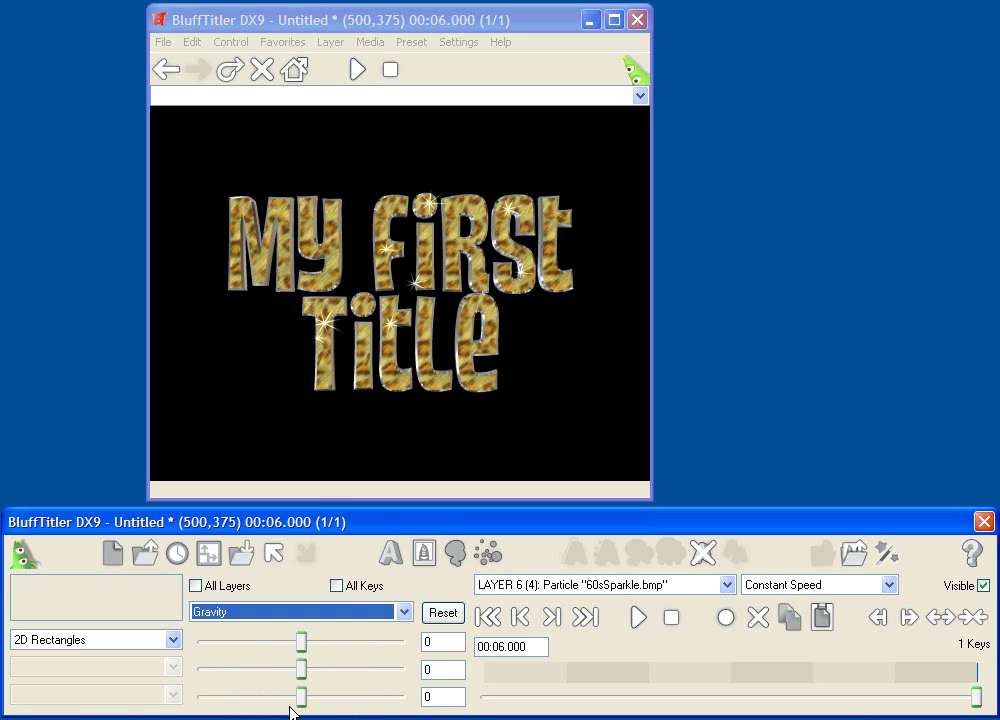
{"action": "left_click_drag", "start_coordinate": [317, 661], "coordinate": [281, 666]}
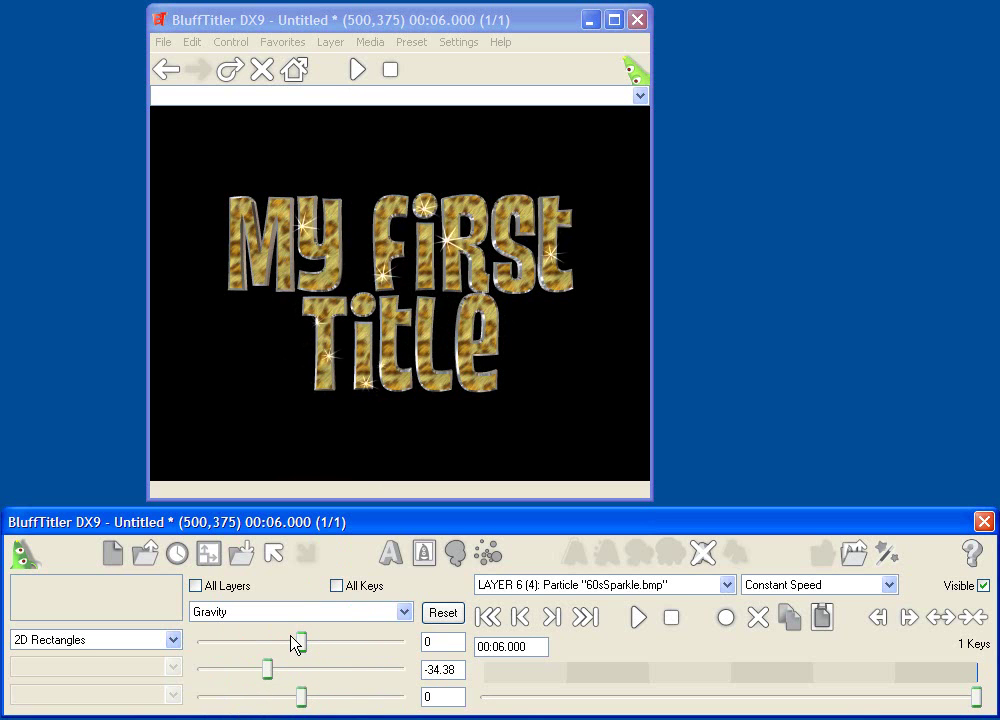
{"action": "left_click", "coordinate": [281, 621]}
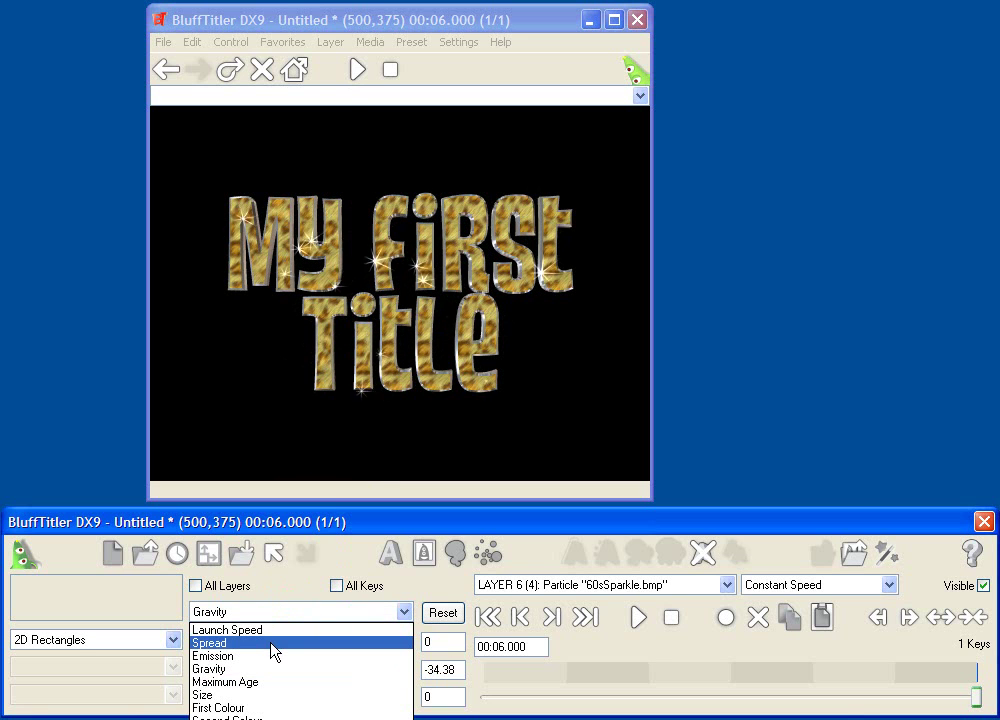
{"action": "left_click", "coordinate": [258, 682]}
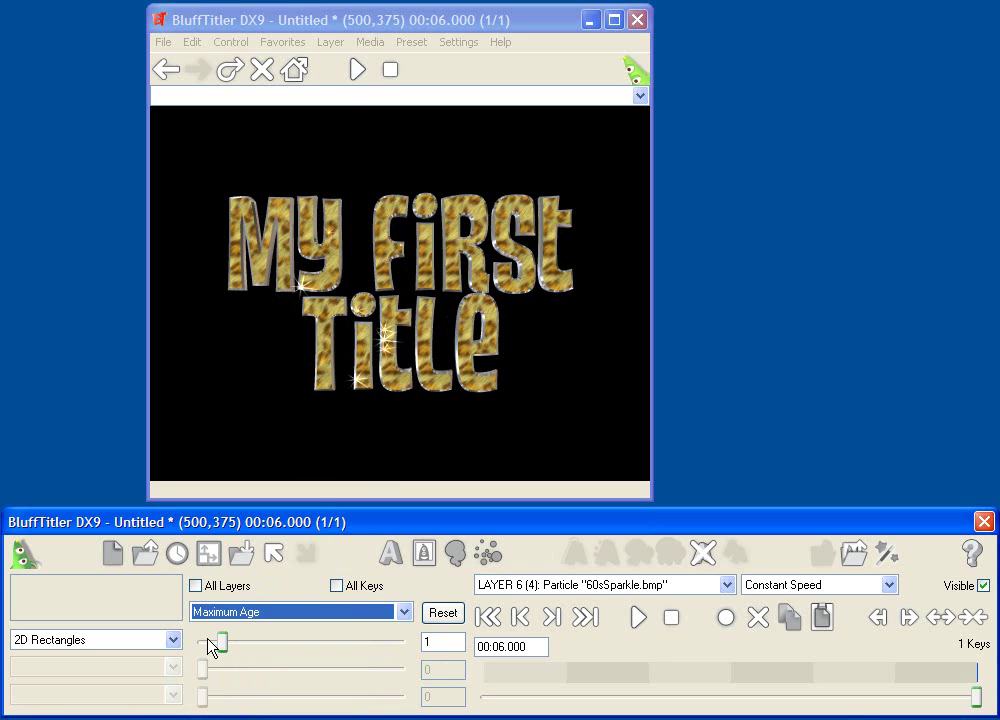
{"action": "left_click_drag", "start_coordinate": [222, 645], "coordinate": [267, 647]}
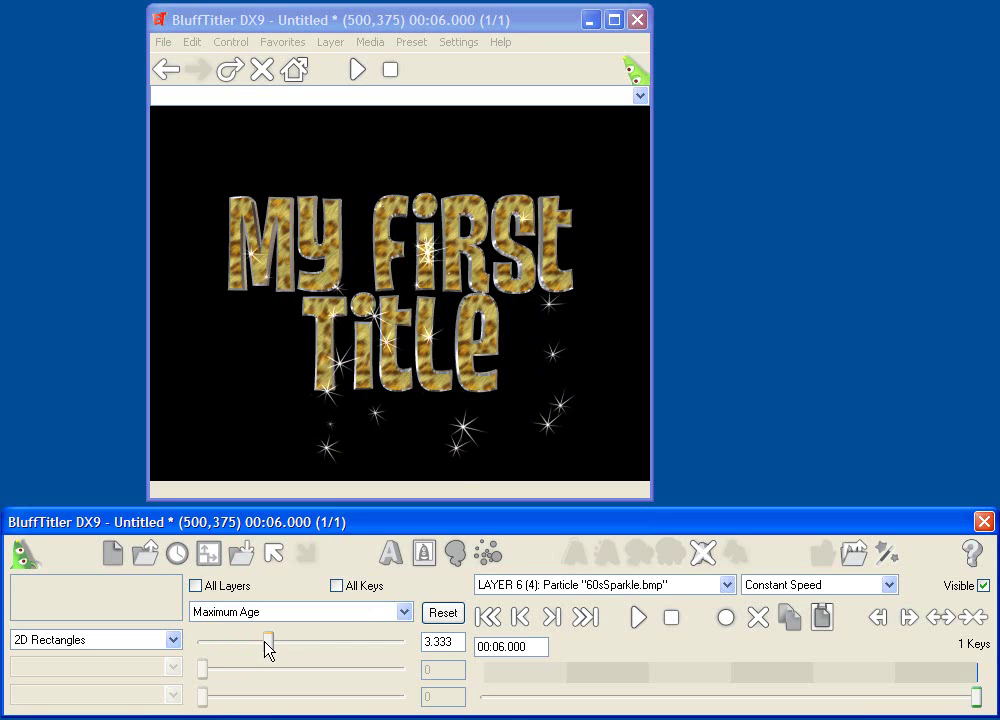
Play the animation with the falling sparkles and delete the sparkle particle layer.
{"action": "left_click", "coordinate": [637, 617]}
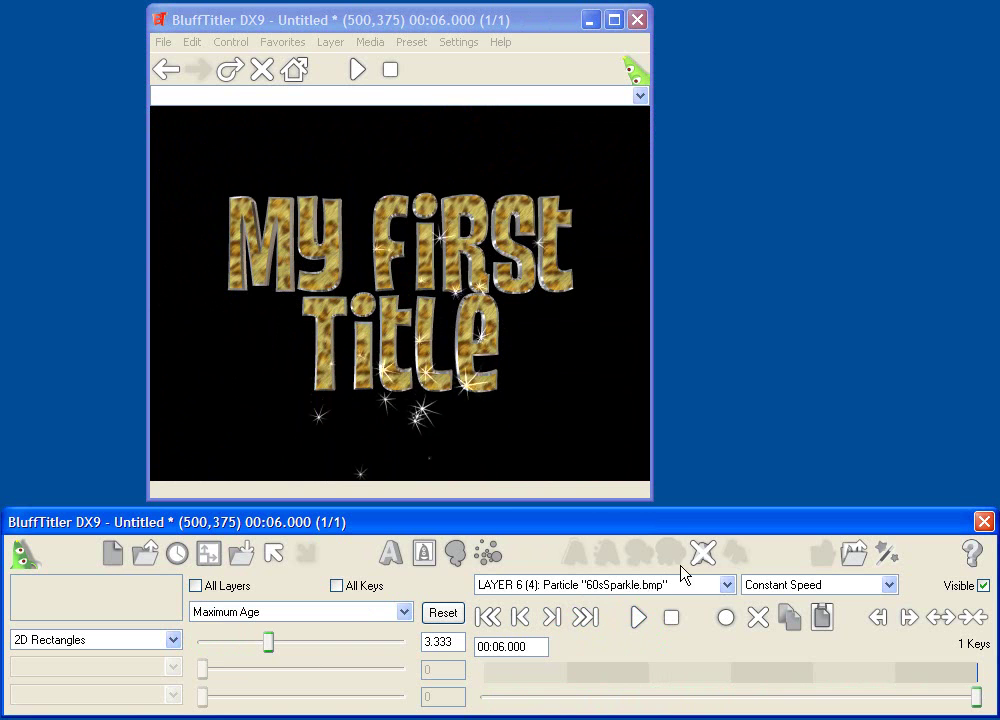
{"action": "left_click", "coordinate": [703, 554]}
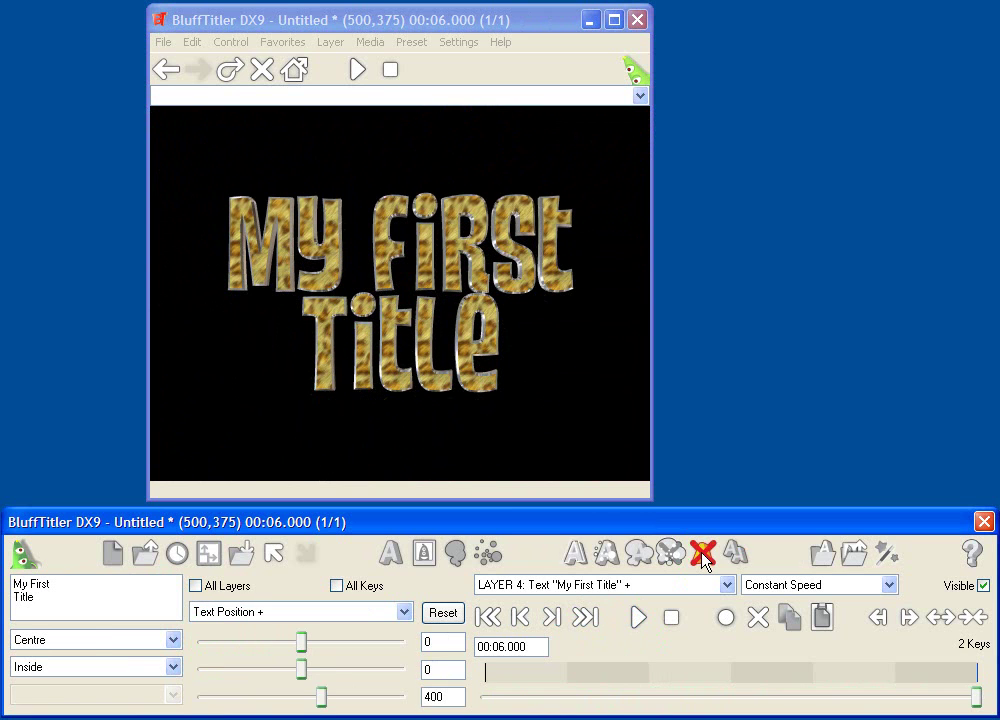
Attach the Hearts.BP particle preset to the title text.
{"action": "left_click", "coordinate": [609, 552]}
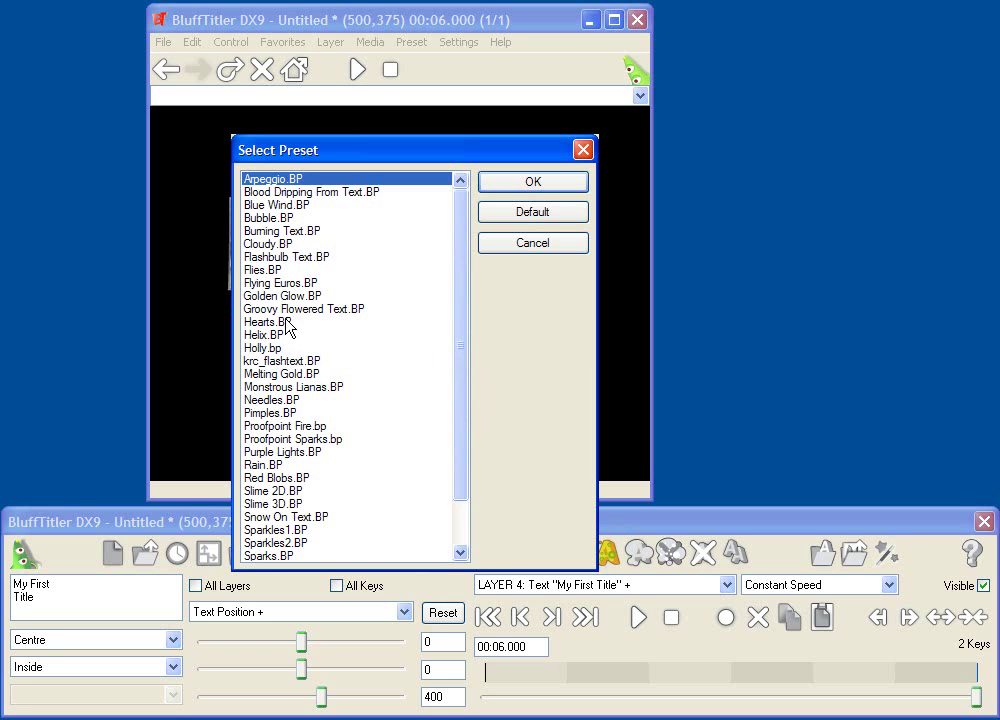
{"action": "left_click", "coordinate": [287, 322]}
{"action": "left_click", "coordinate": [533, 182]}
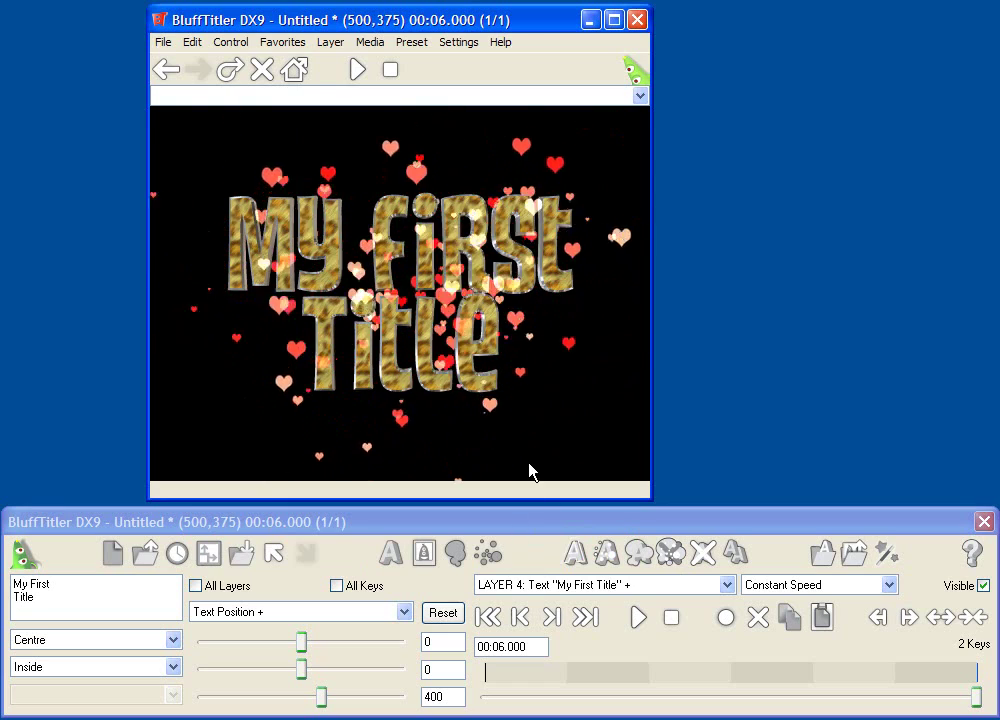
Delete the PARTICLE_HEART.PNG particle layer attached to the title text.
{"action": "left_click", "coordinate": [609, 557]}
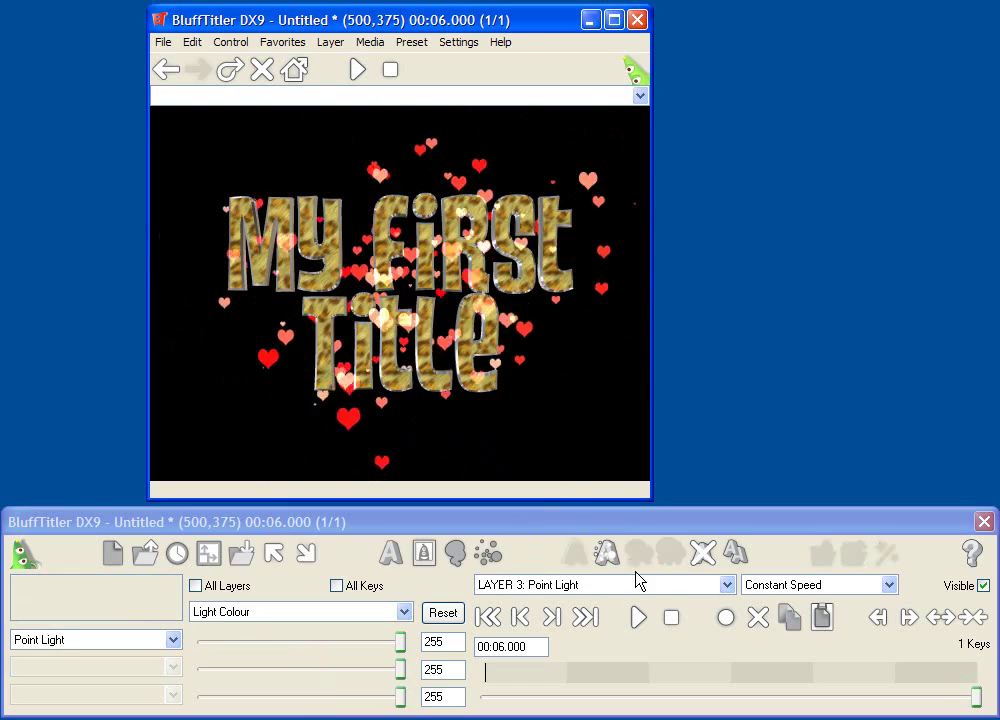
{"action": "left_click", "coordinate": [630, 585]}
{"action": "left_click", "coordinate": [616, 668]}
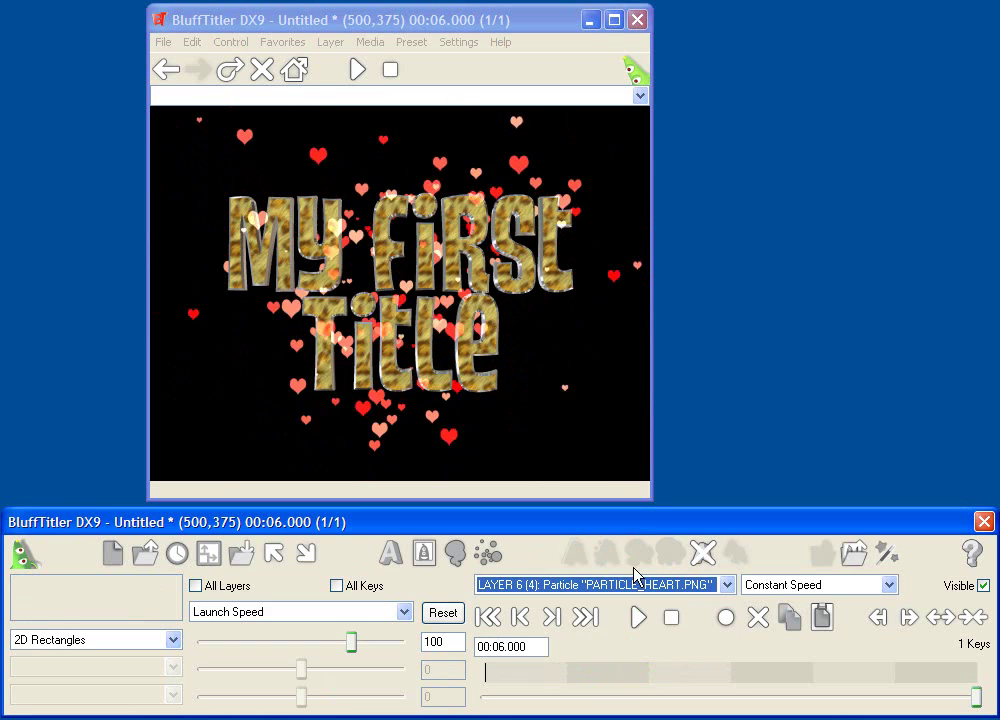
{"action": "left_click", "coordinate": [701, 552]}
Attach the Burning Text.BP particle preset to the title text and play the animation.
{"action": "left_click", "coordinate": [606, 553]}
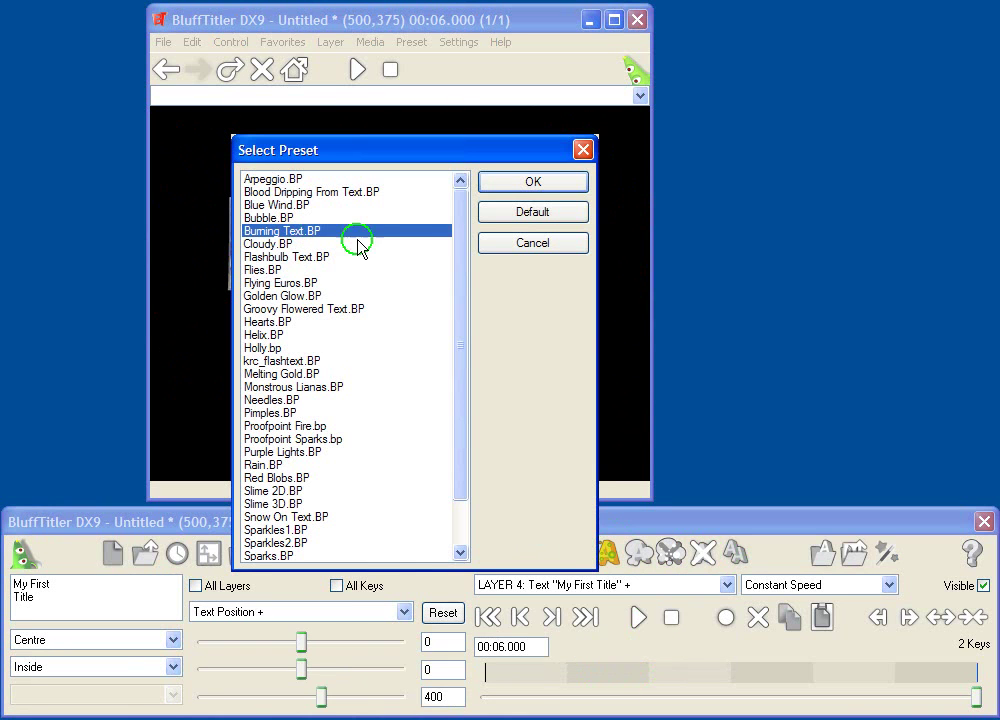
{"action": "left_click", "coordinate": [543, 189]}
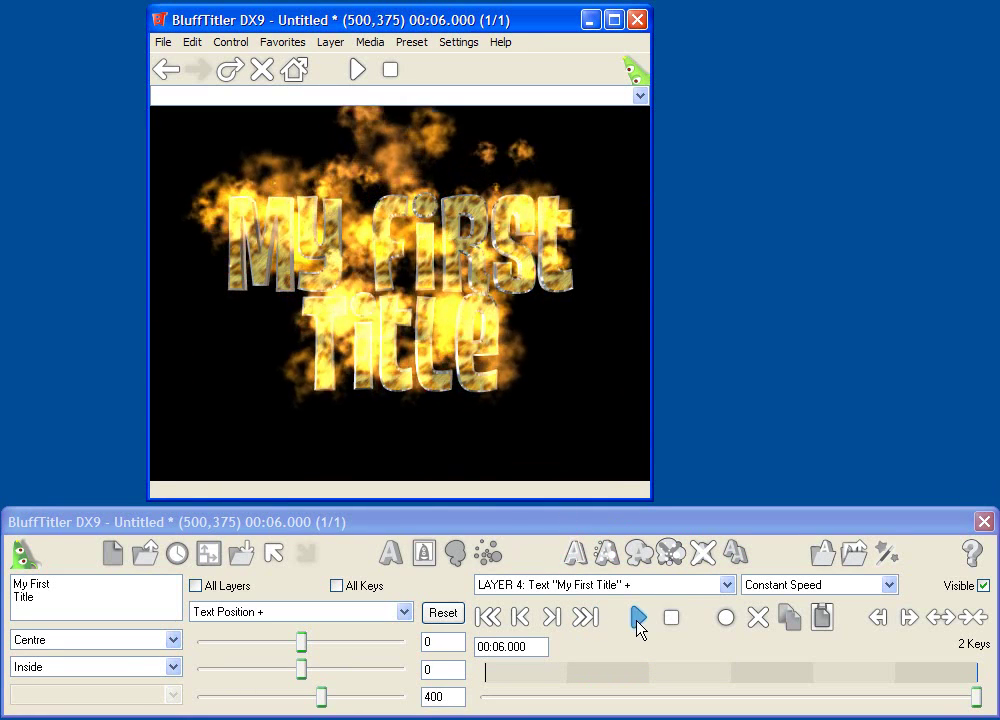
{"action": "left_click", "coordinate": [637, 619]}
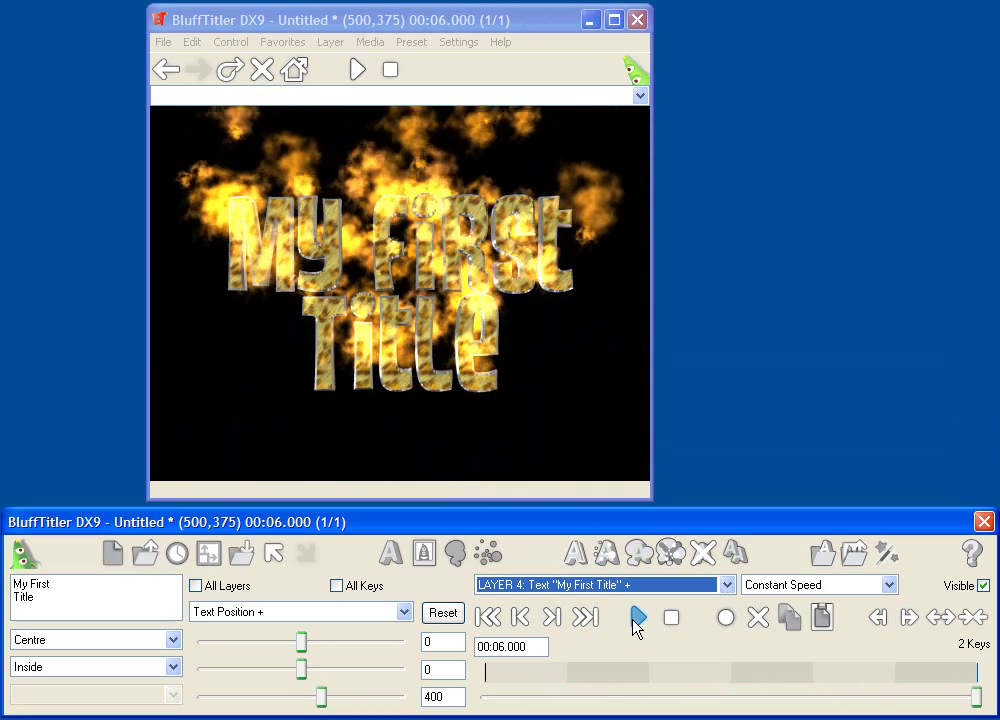
Remove the burning particle effect from the title text.
{"action": "left_click", "coordinate": [703, 553]}
{"action": "key", "text": "ctrl+z"}
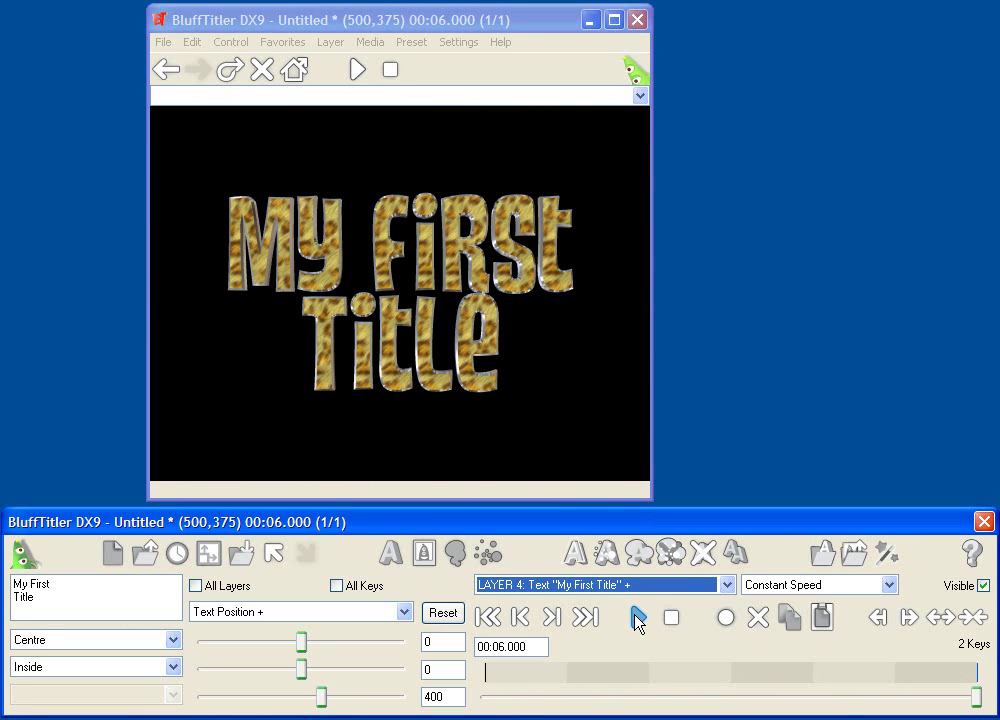
Add a plasma layer behind the title text using the Plasma Mode 6.BP preset.
{"action": "left_click", "coordinate": [455, 552]}
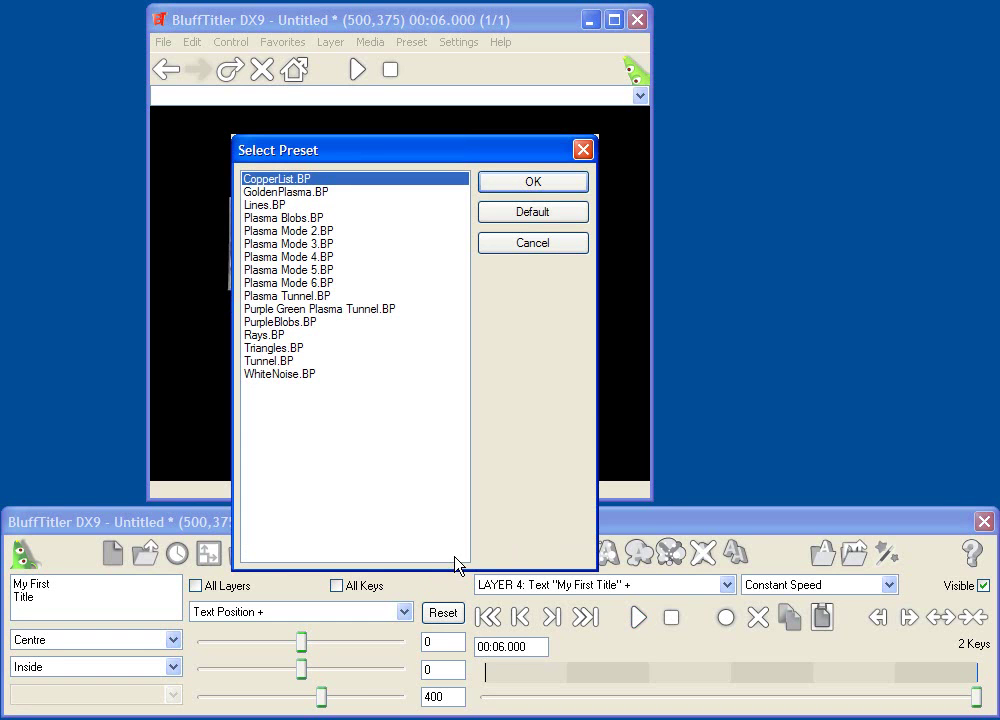
{"action": "left_click", "coordinate": [305, 258]}
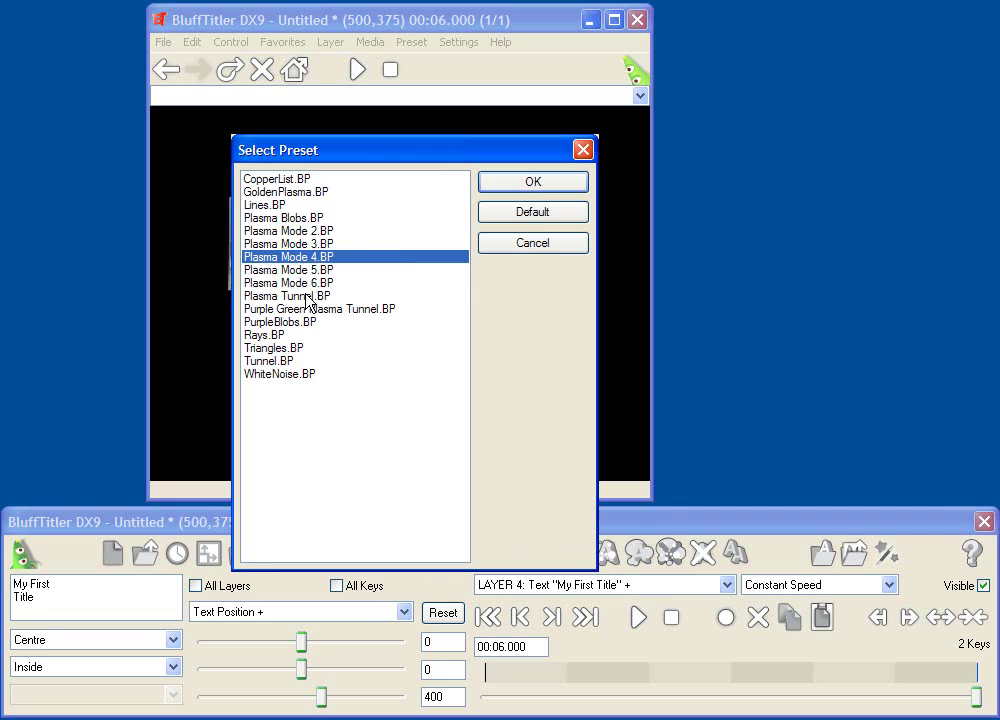
{"action": "left_click", "coordinate": [305, 283]}
{"action": "left_click", "coordinate": [547, 195]}
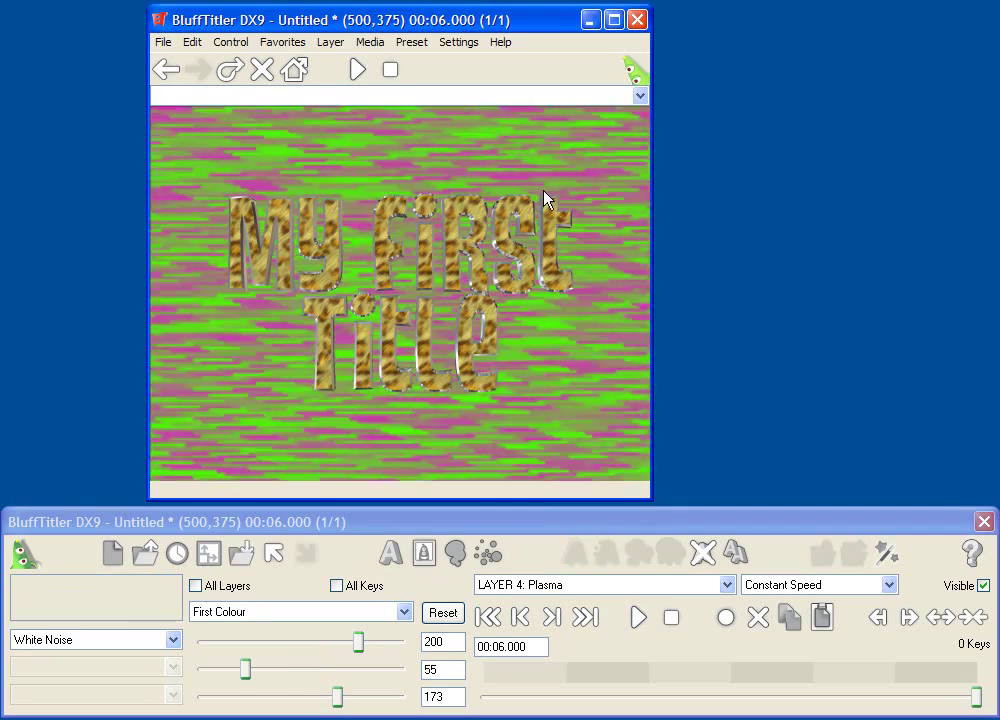
Try the plasma background layer as Line Segments, Blobs and Circles, keeping First Colour as the edited property.
{"action": "left_click", "coordinate": [129, 645]}
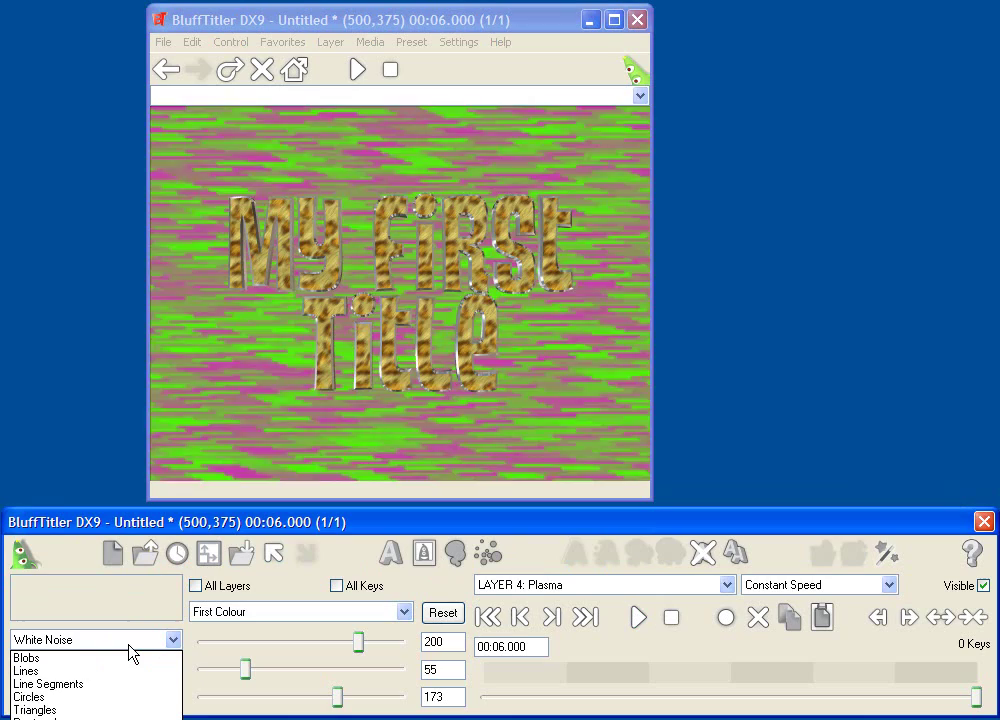
{"action": "left_click", "coordinate": [74, 684]}
{"action": "left_click", "coordinate": [50, 640]}
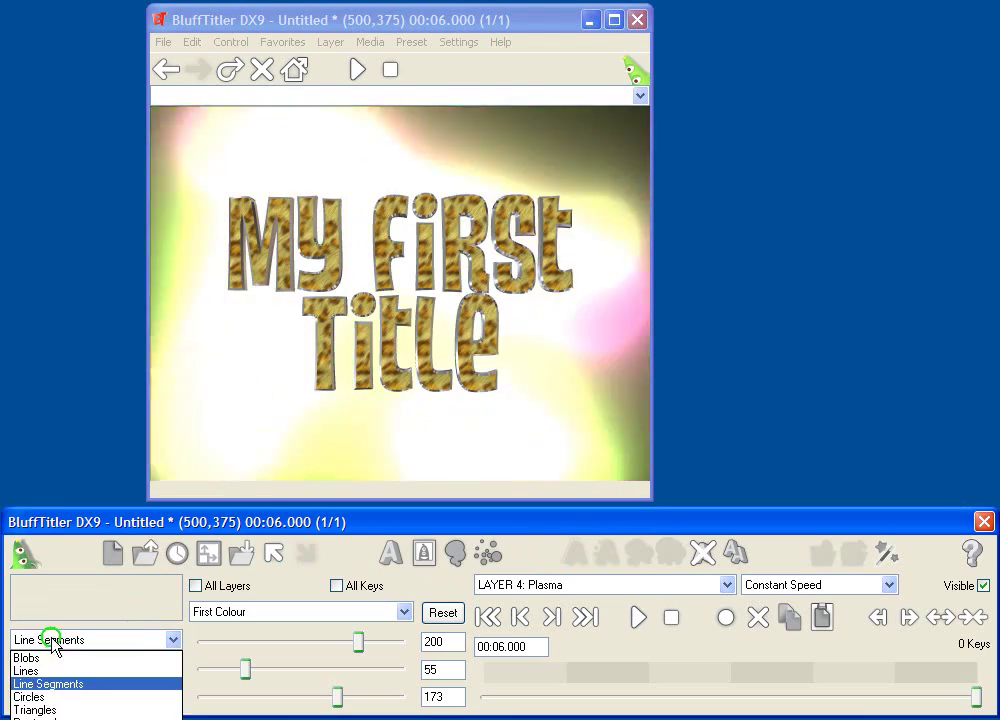
{"action": "left_click", "coordinate": [60, 672]}
{"action": "left_click", "coordinate": [76, 641]}
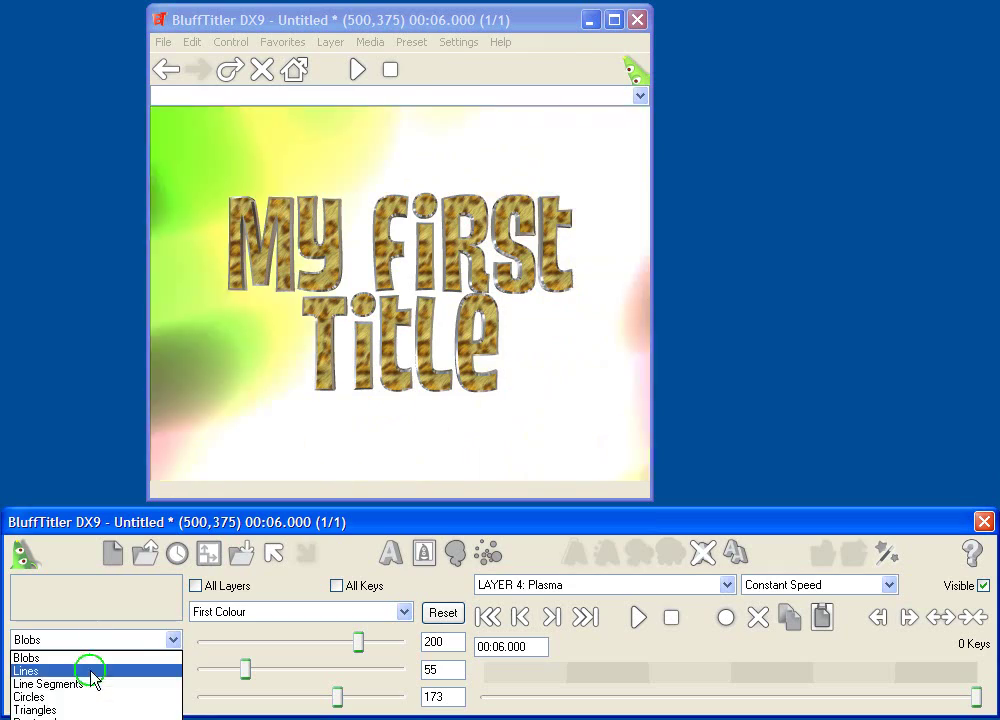
{"action": "left_click", "coordinate": [84, 702]}
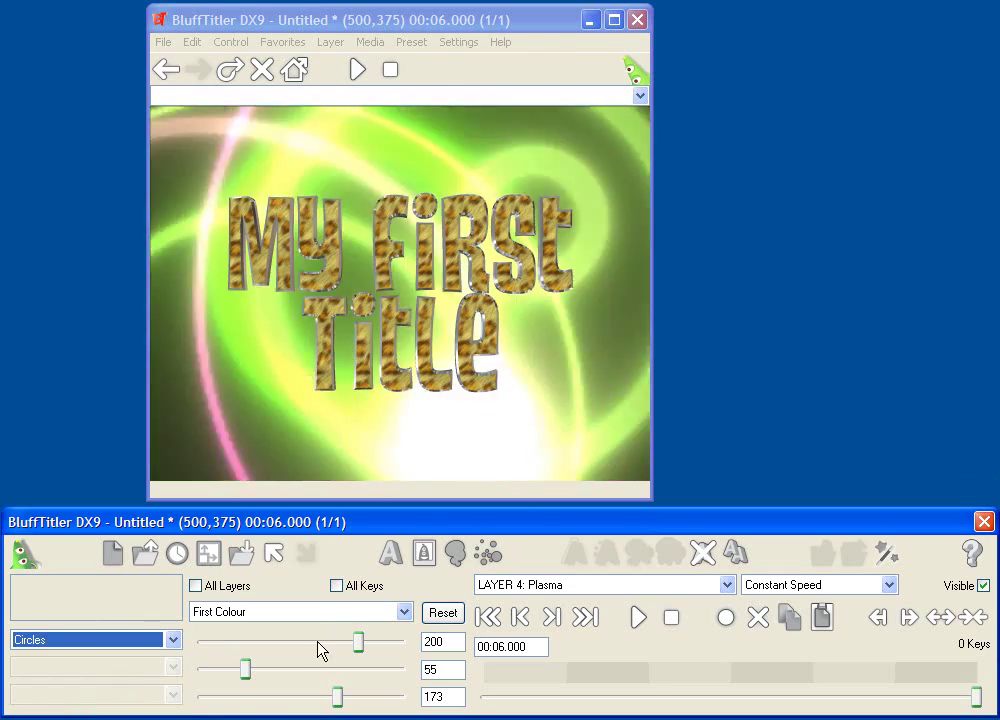
{"action": "left_click", "coordinate": [373, 611]}
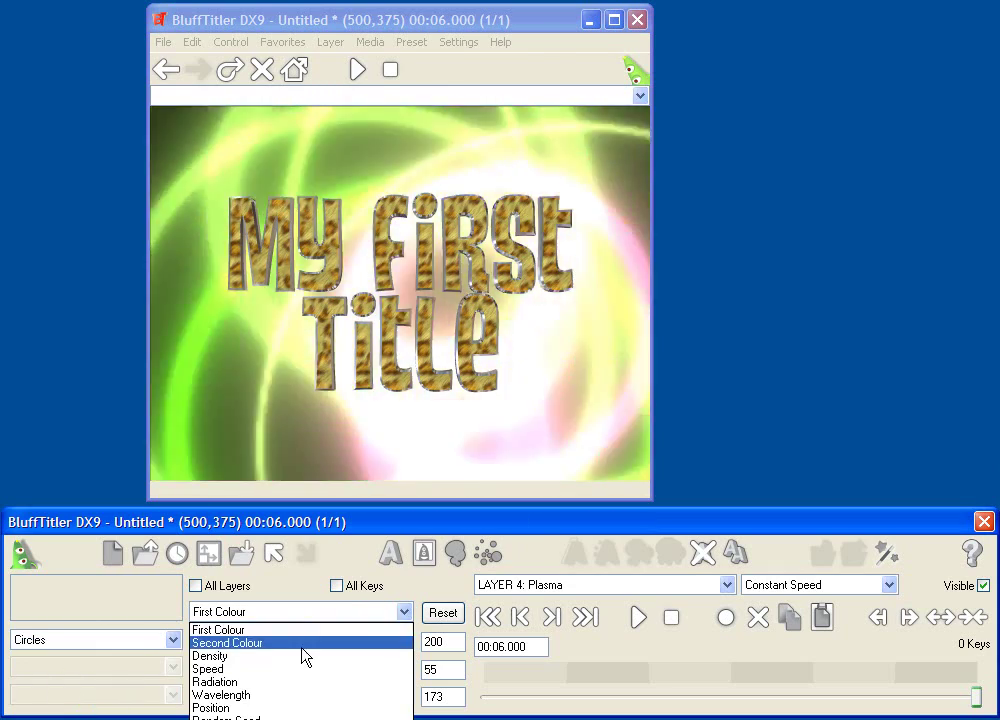
{"action": "left_click", "coordinate": [306, 629]}
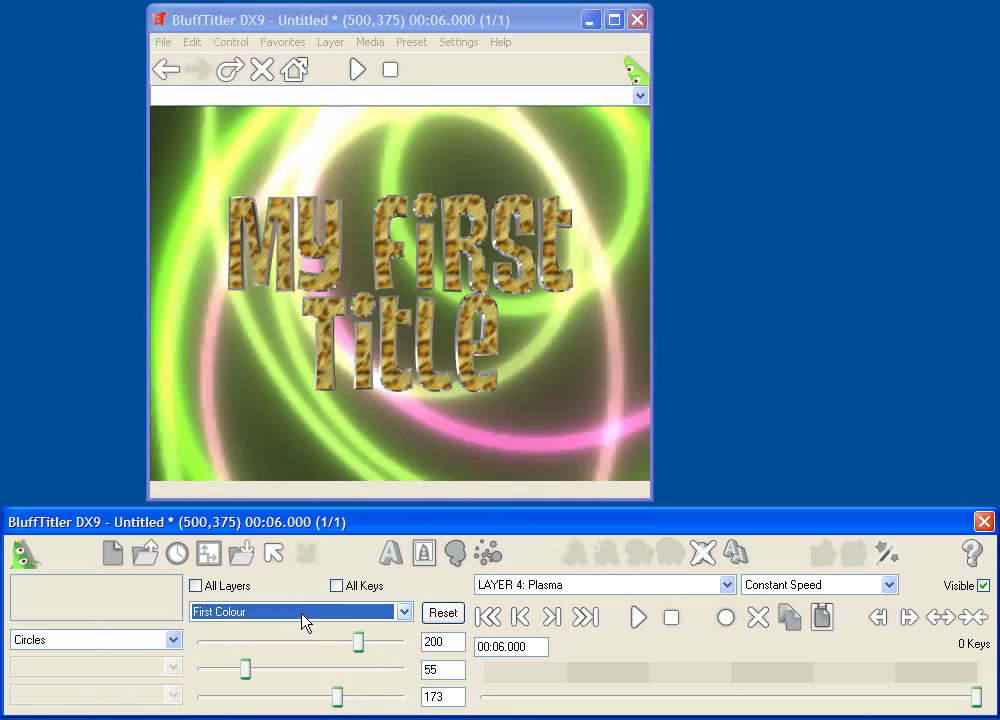
Load the Plasma Blobs.BP preset into the plasma layer and play the animation.
{"action": "left_click", "coordinate": [413, 43]}
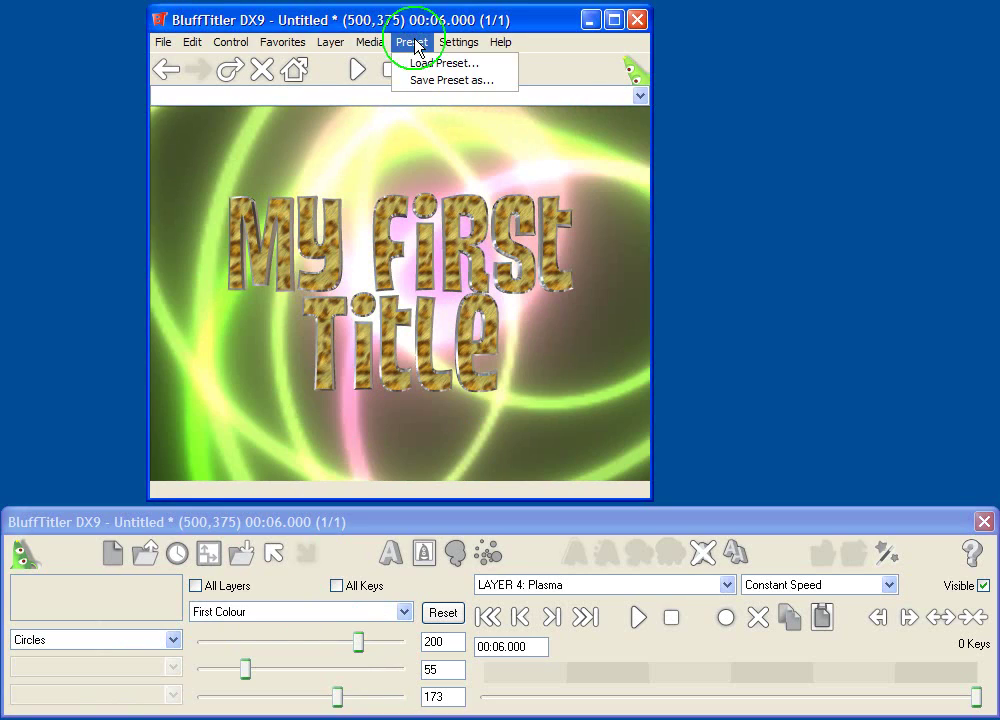
{"action": "left_click", "coordinate": [440, 63]}
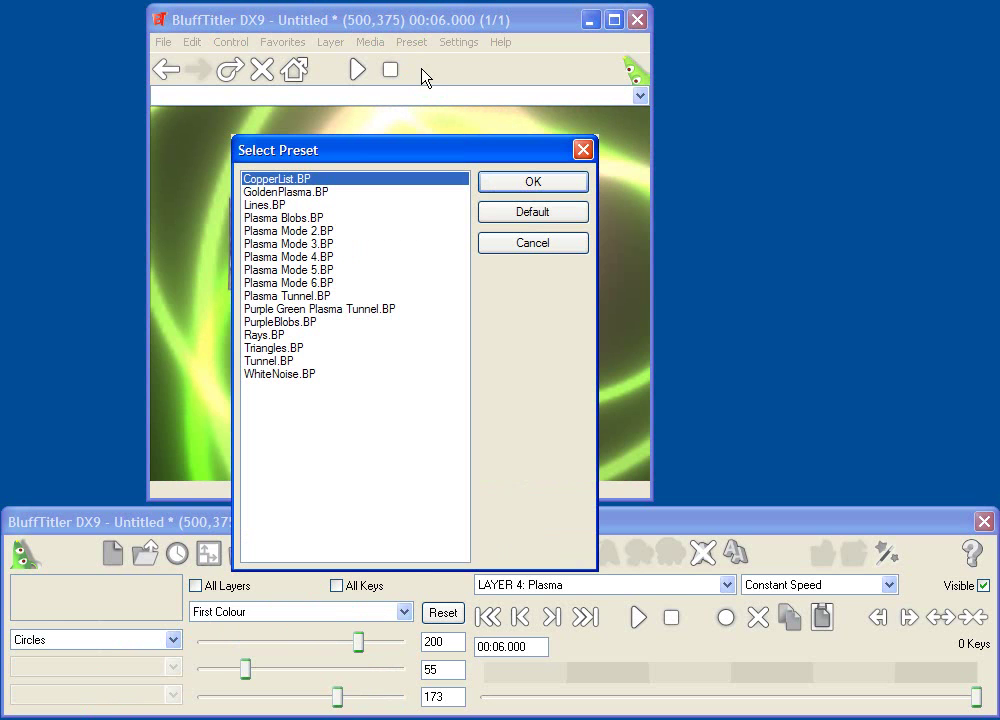
{"action": "left_click", "coordinate": [301, 220]}
{"action": "left_click", "coordinate": [511, 184]}
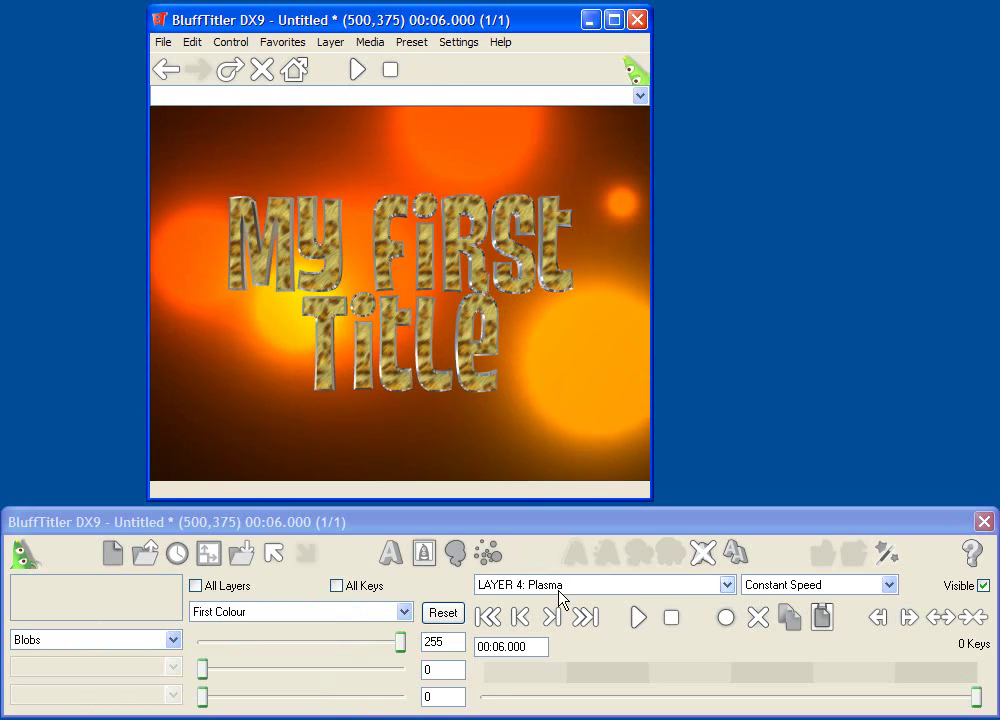
{"action": "left_click", "coordinate": [634, 622]}
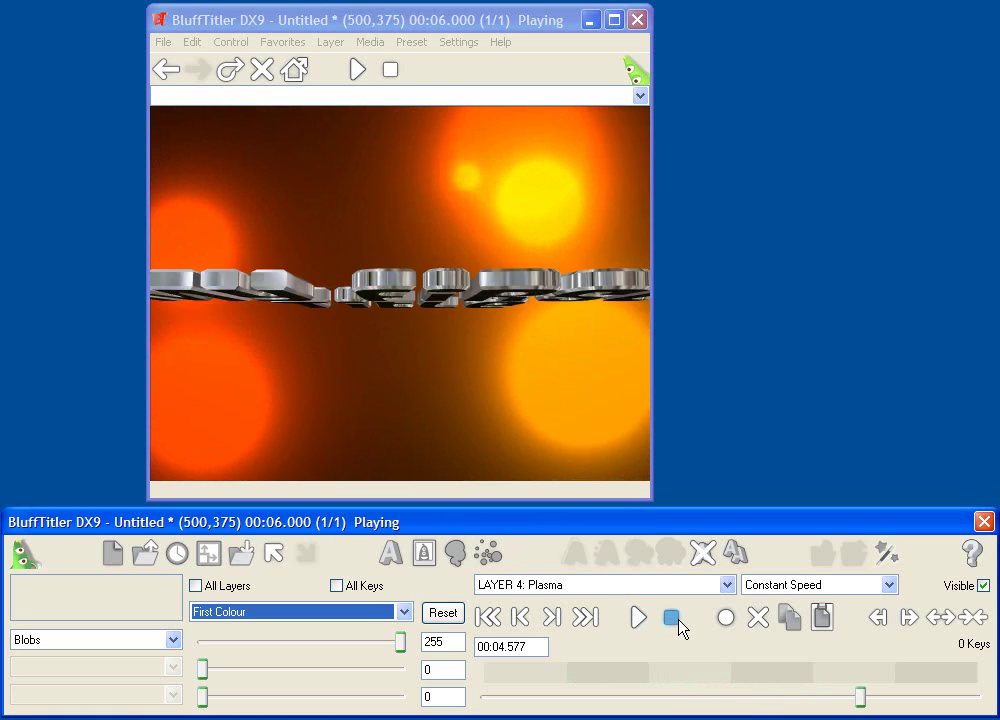
{"action": "left_click", "coordinate": [678, 624]}
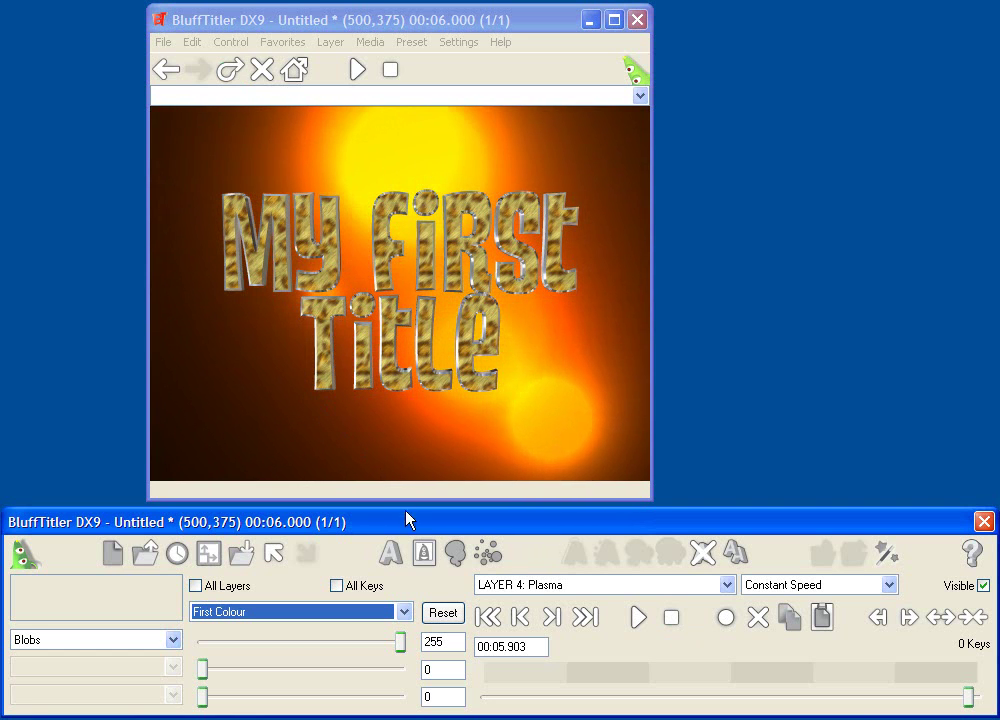
Add a picture layer using Bix2.png from the textures folder, browsing the files as thumbnails.
{"action": "left_click", "coordinate": [425, 553]}
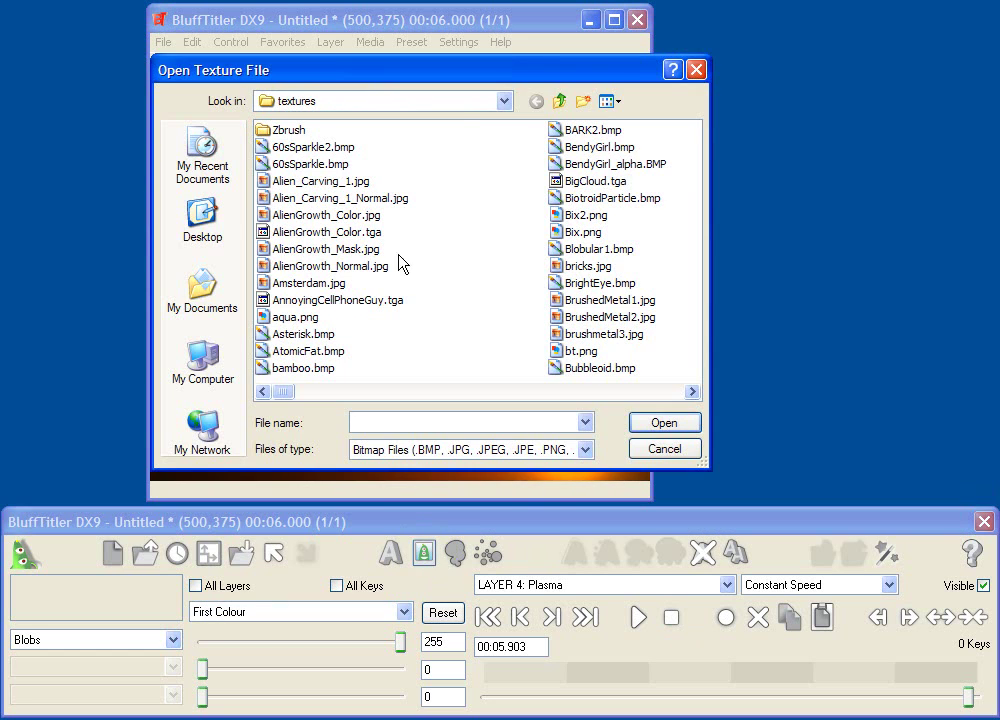
{"action": "left_click", "coordinate": [621, 104]}
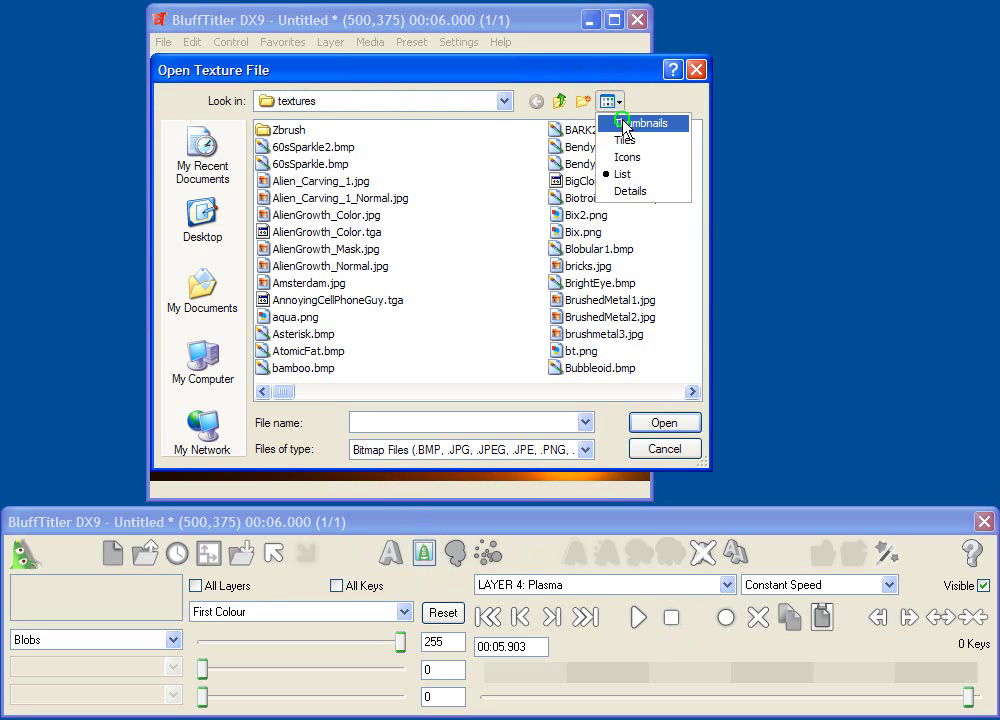
{"action": "left_click", "coordinate": [630, 124]}
{"action": "key", "text": "b"}
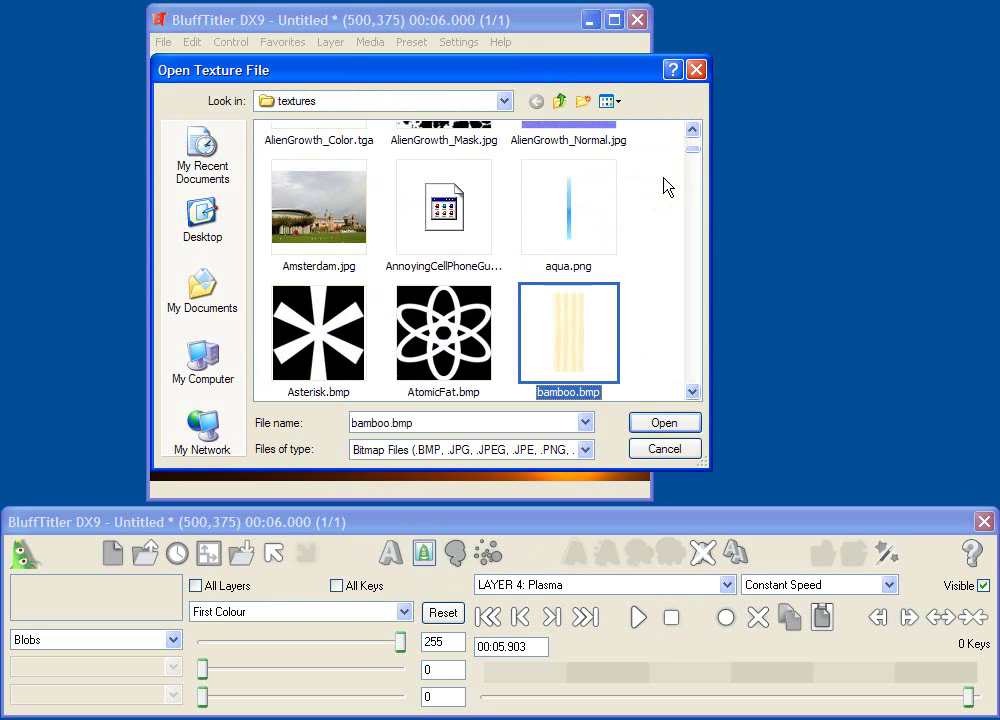
{"action": "scroll", "coordinate": [662, 210], "scroll_direction": "down", "scroll_amount": 3}
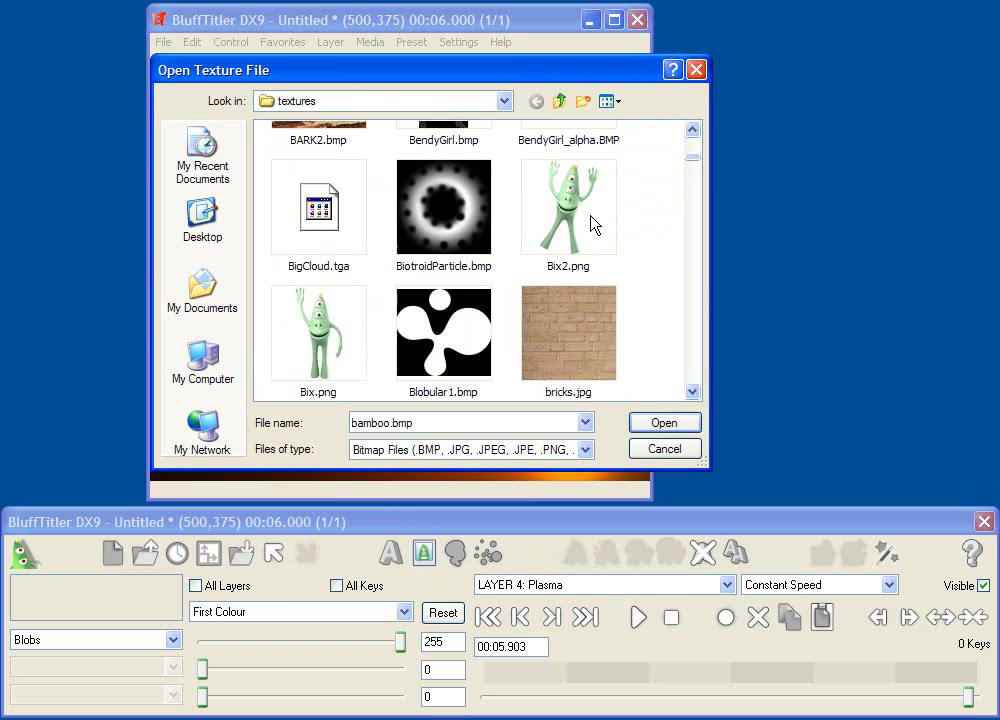
{"action": "left_click", "coordinate": [568, 240]}
{"action": "left_click", "coordinate": [664, 422]}
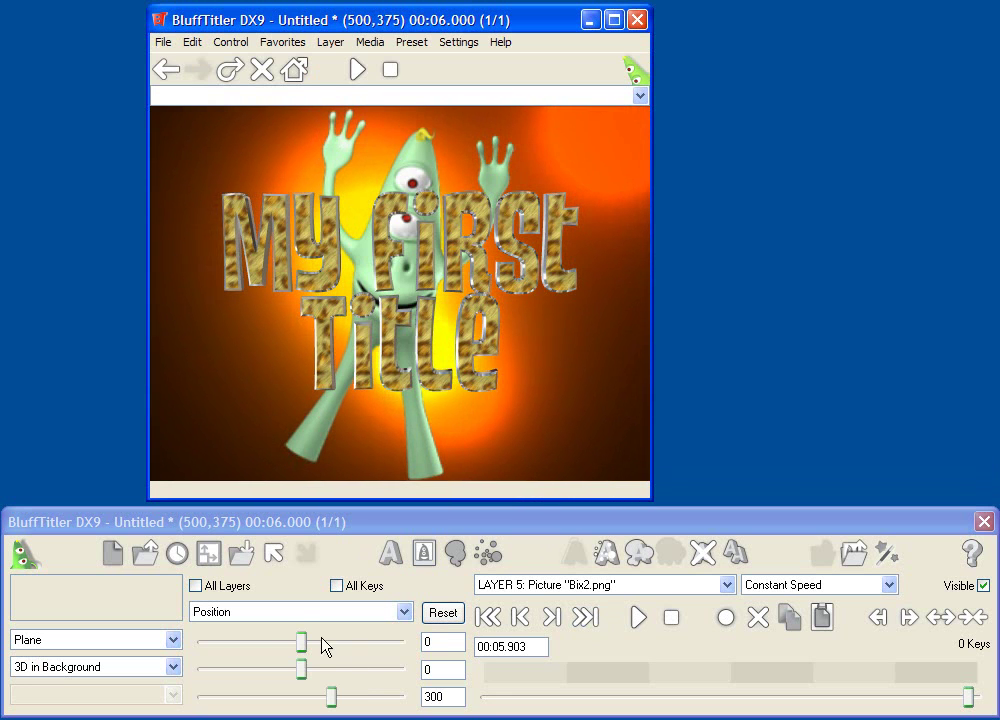
Render the Bix2.png picture as 3D in 3D Space and set its depth position to 1000 near the end of the show.
{"action": "left_click", "coordinate": [289, 620]}
{"action": "left_click", "coordinate": [152, 663]}
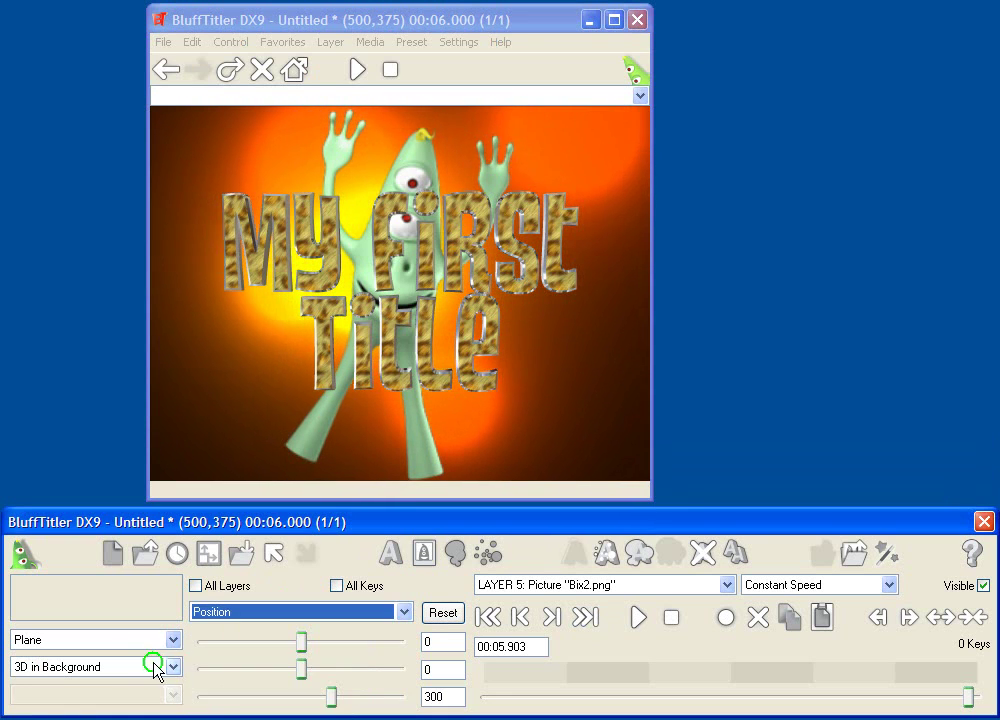
{"action": "left_click", "coordinate": [157, 668]}
{"action": "left_click", "coordinate": [105, 711]}
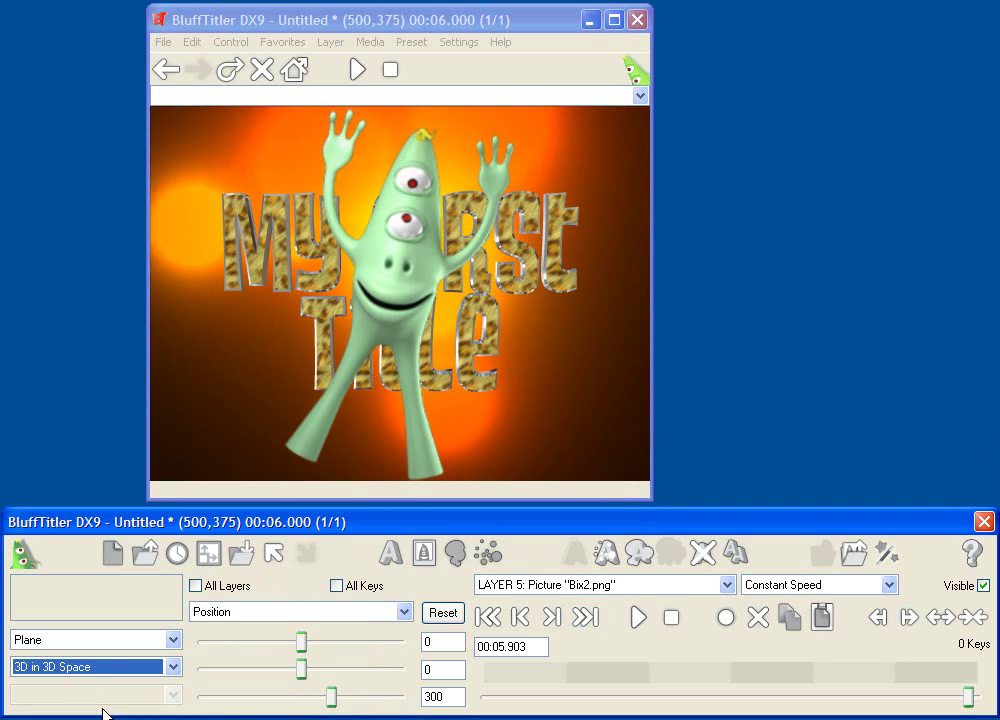
{"action": "left_click_drag", "start_coordinate": [333, 697], "coordinate": [411, 709]}
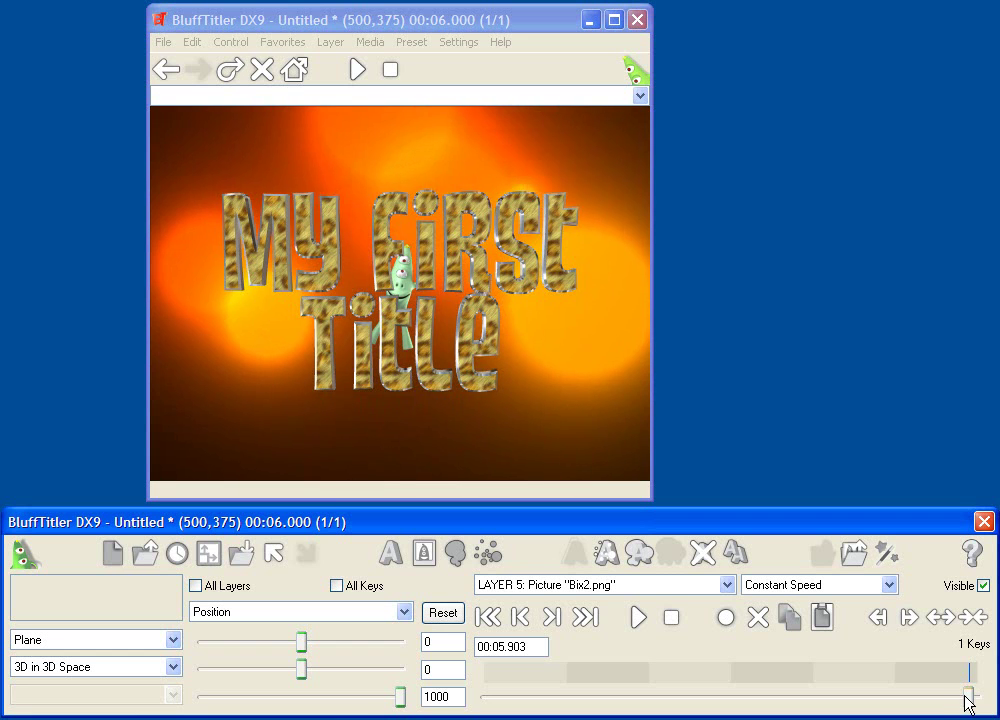
Key the Bix2.png picture's position at the start of the show to -66, 97.6, 131.
{"action": "left_click_drag", "start_coordinate": [966, 698], "coordinate": [474, 698]}
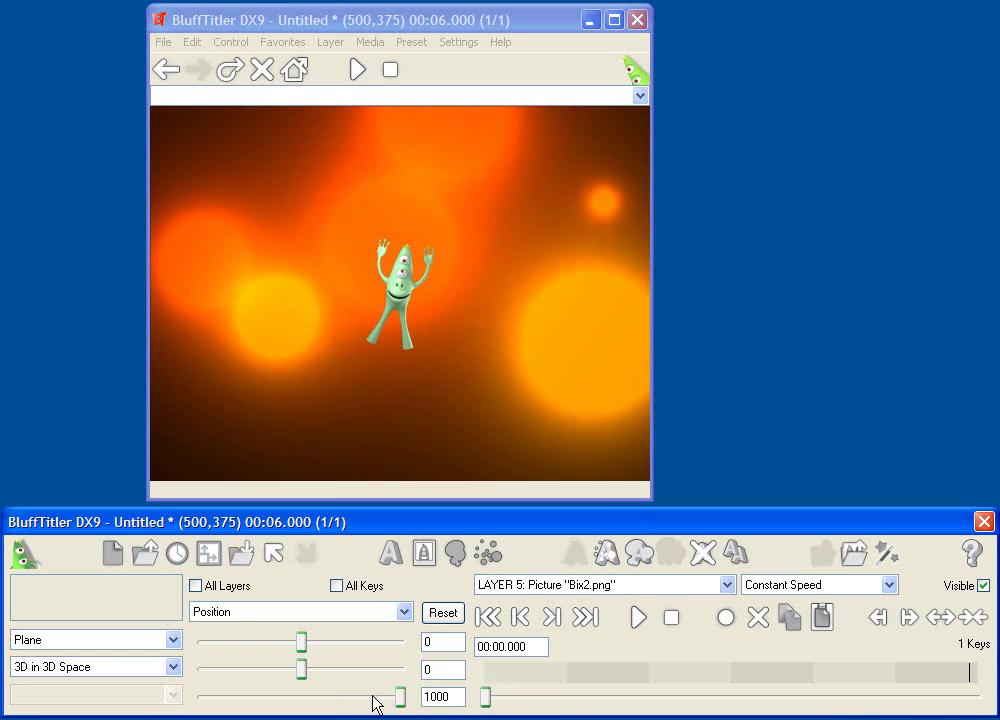
{"action": "left_click_drag", "start_coordinate": [405, 705], "coordinate": [316, 705]}
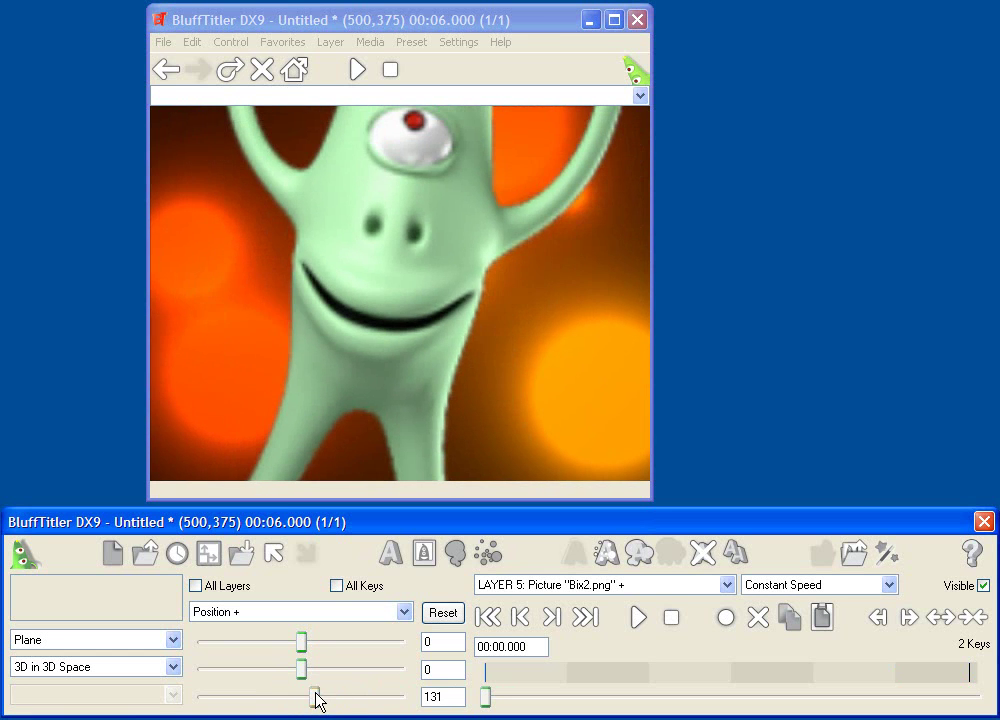
{"action": "left_click_drag", "start_coordinate": [390, 350], "coordinate": [185, 91]}
Set the Bix2.png picture's third rotation value to its maximum at the start key and play the animation.
{"action": "left_click", "coordinate": [355, 611]}
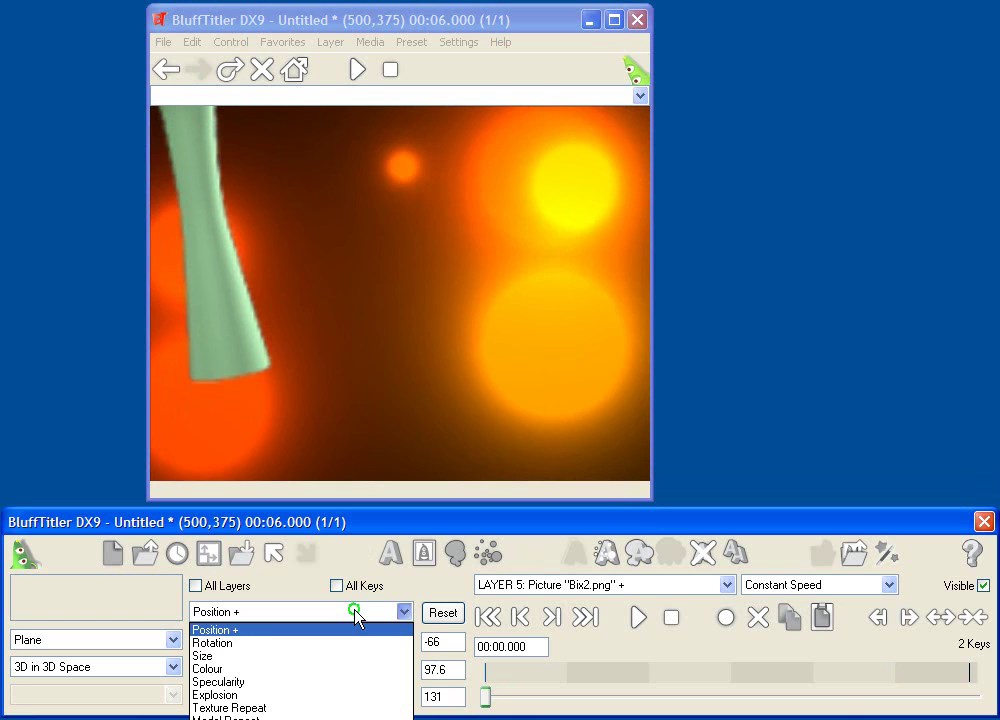
{"action": "left_click", "coordinate": [246, 644]}
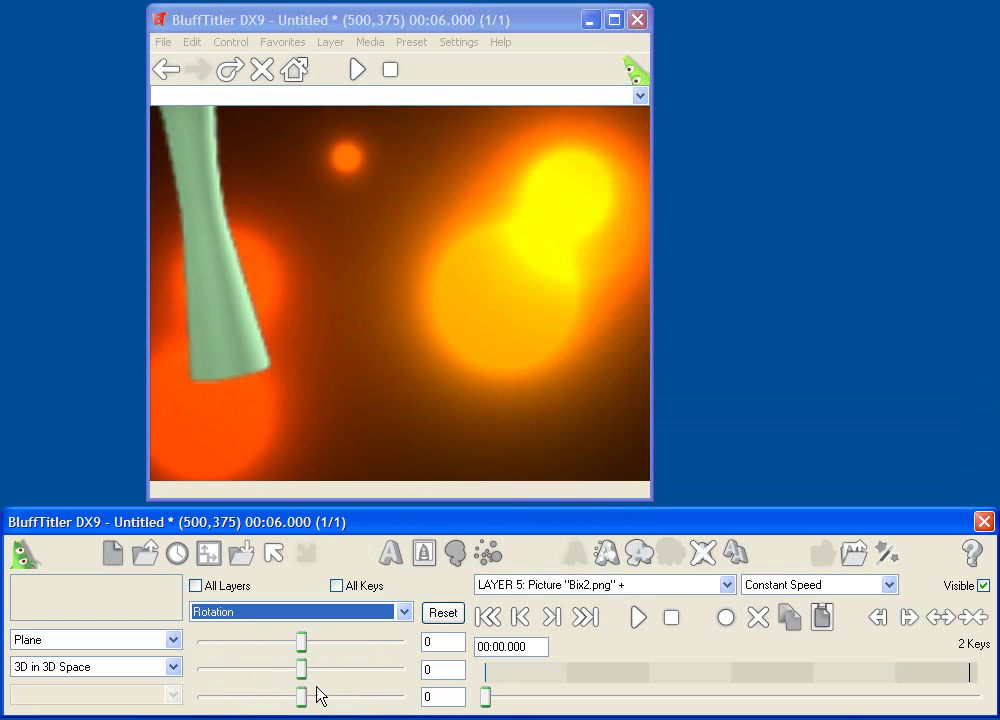
{"action": "left_click_drag", "start_coordinate": [303, 697], "coordinate": [435, 695]}
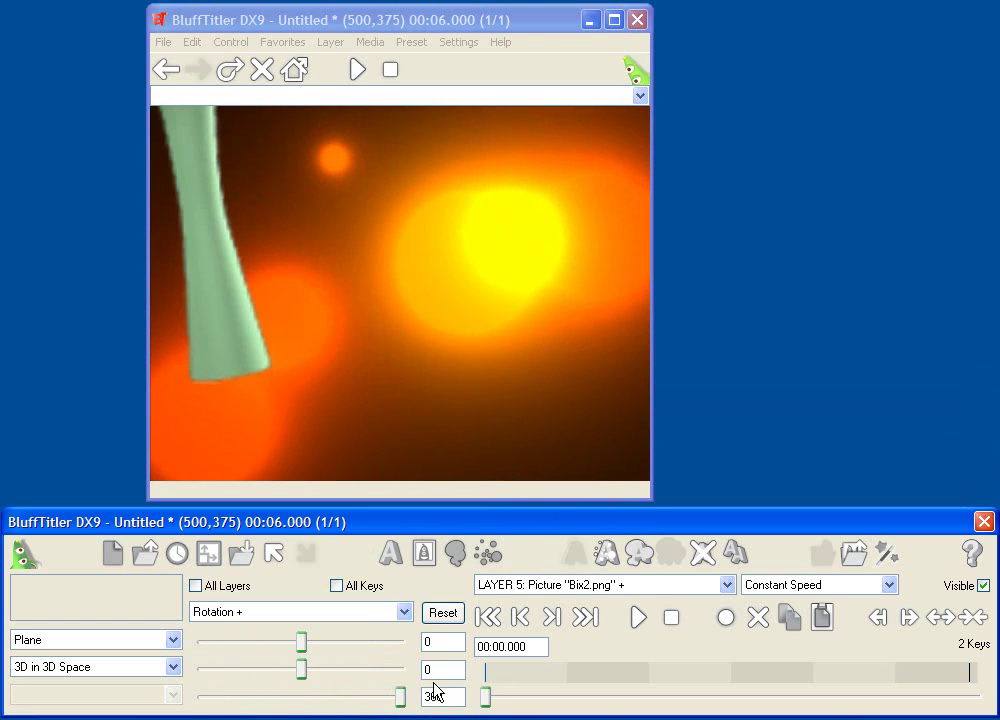
{"action": "left_click", "coordinate": [639, 619]}
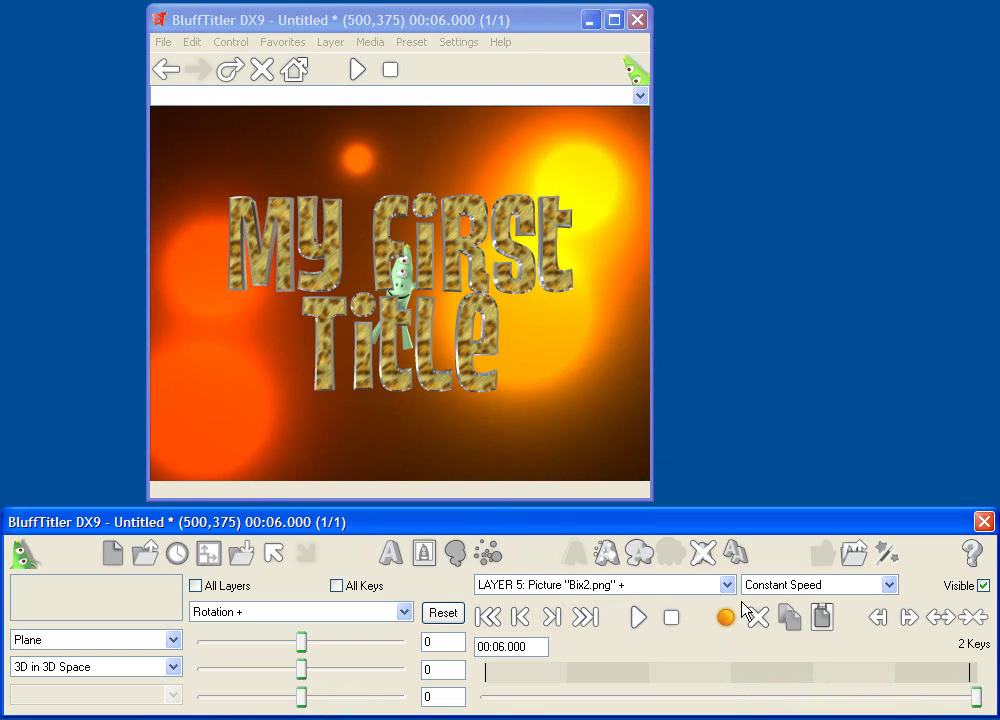
Change the Bix2.png layer's motion from constant speed to Bouncer and play the animation.
{"action": "left_click", "coordinate": [773, 596]}
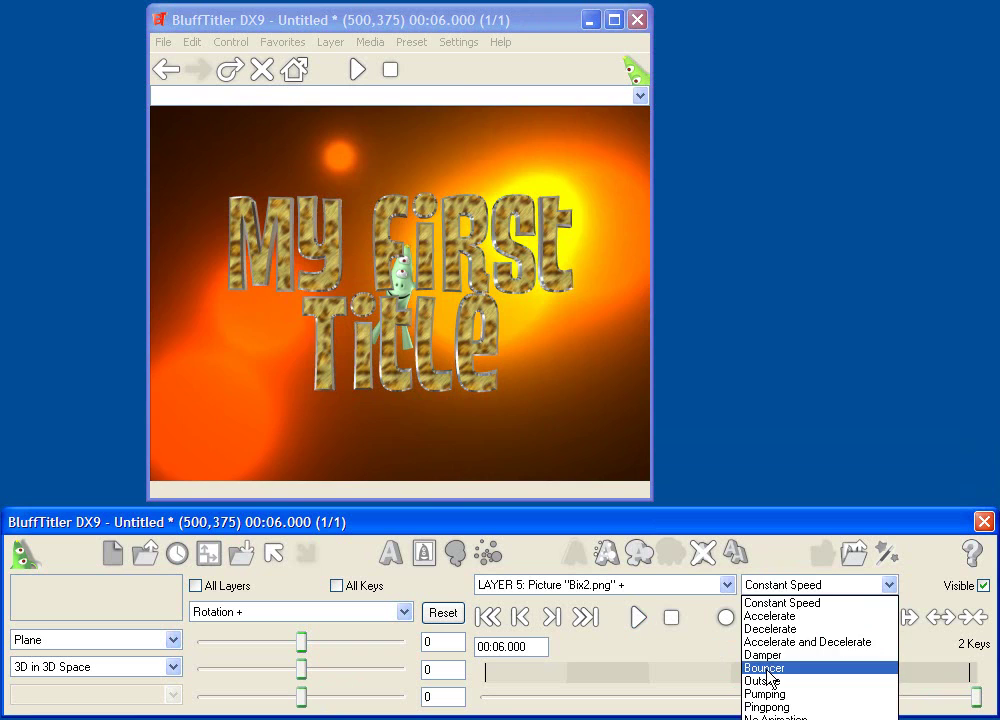
{"action": "left_click", "coordinate": [770, 667]}
{"action": "left_click", "coordinate": [643, 620]}
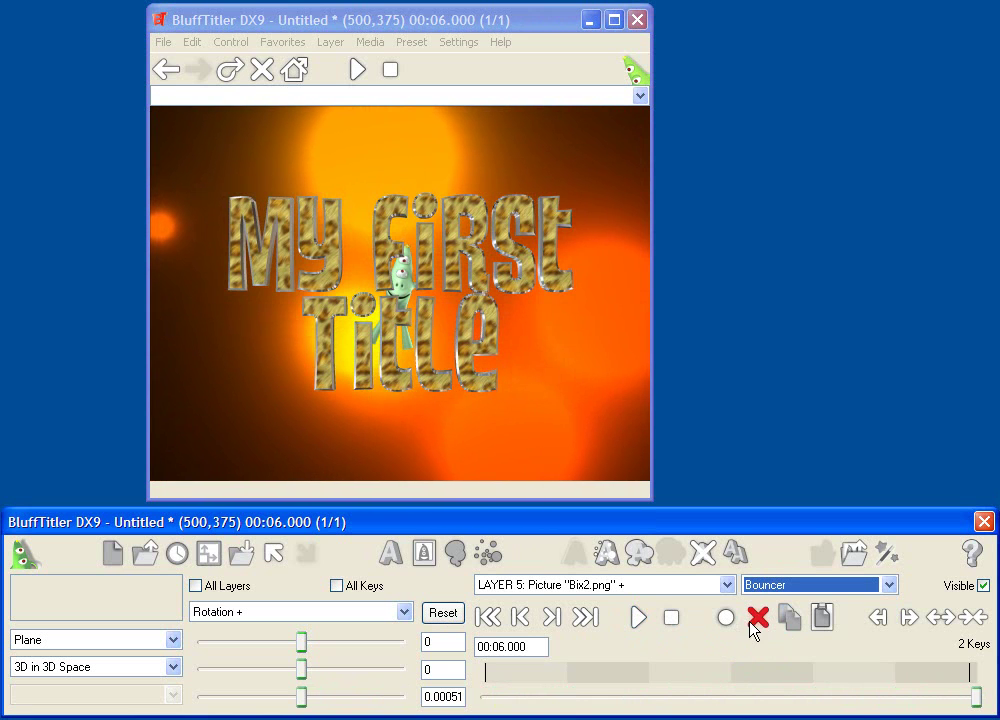
Delete the Bix2.png picture layer and the plasma layer, leaving the title text on the plain background.
{"action": "left_click", "coordinate": [705, 560]}
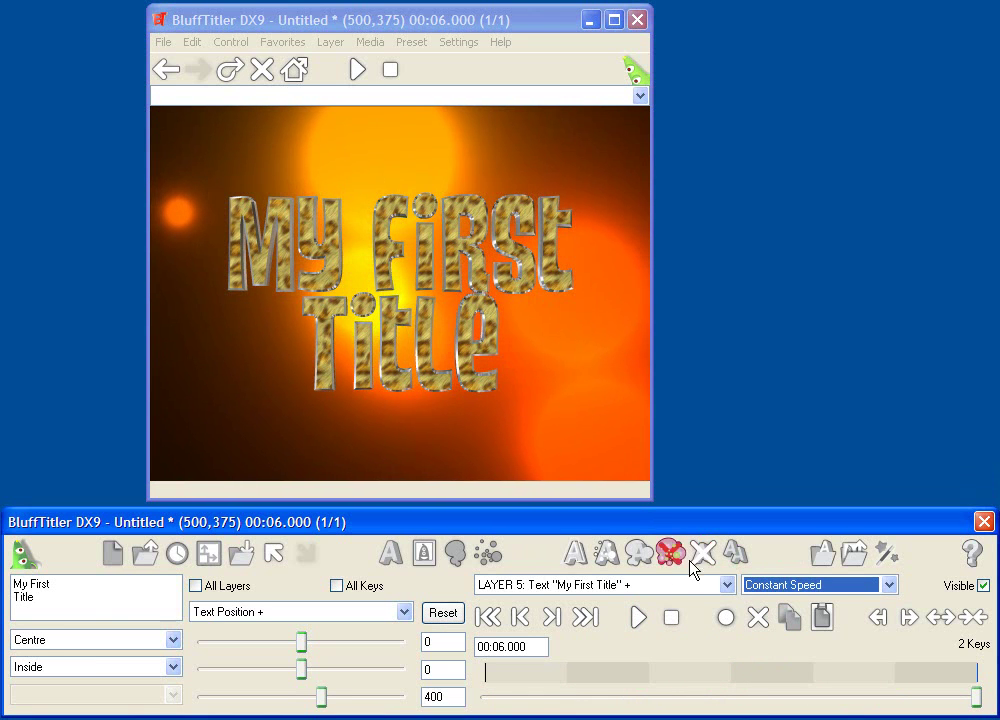
{"action": "left_click", "coordinate": [646, 584]}
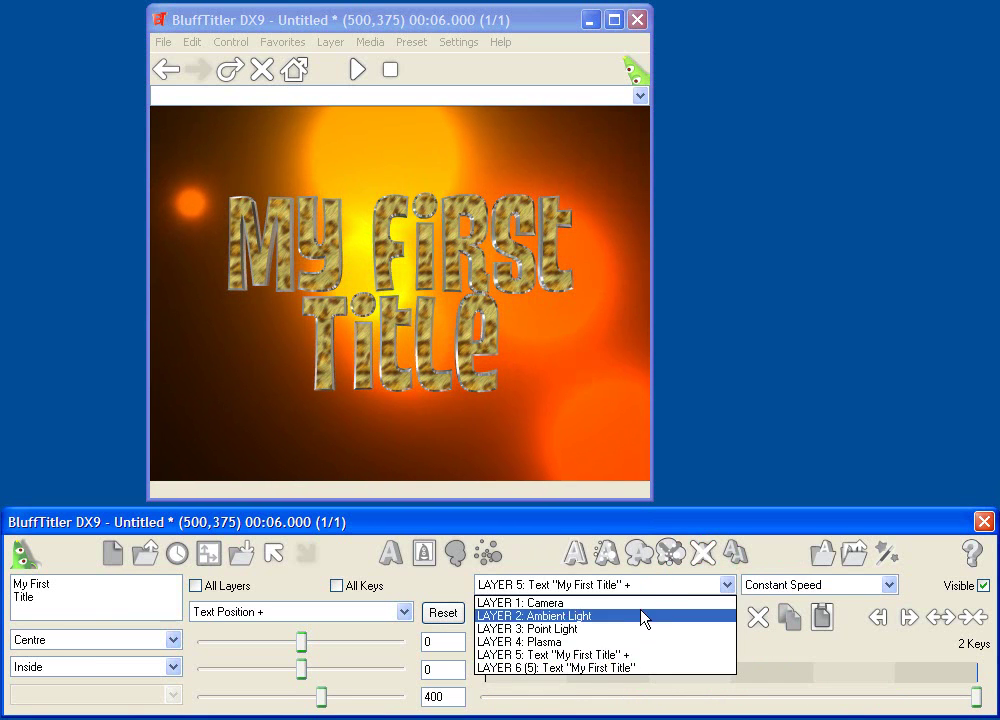
{"action": "left_click", "coordinate": [600, 645]}
{"action": "left_click", "coordinate": [704, 552]}
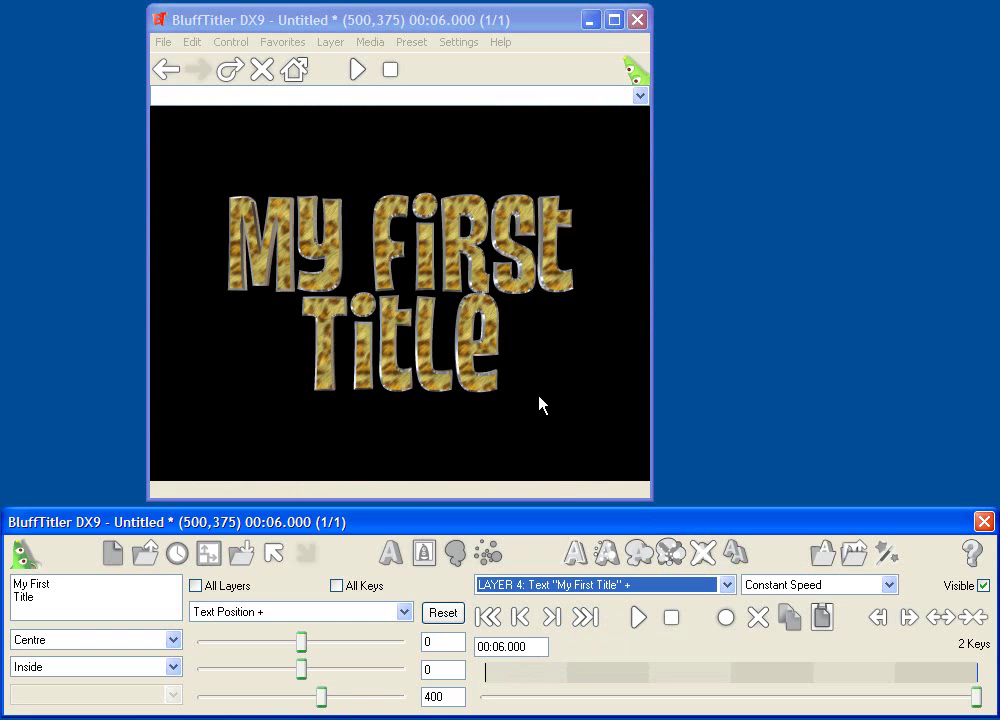
Start a movie export as Uncompressed AVI with Transparency, with blur and half-size scaling left off.
{"action": "left_click", "coordinate": [161, 42]}
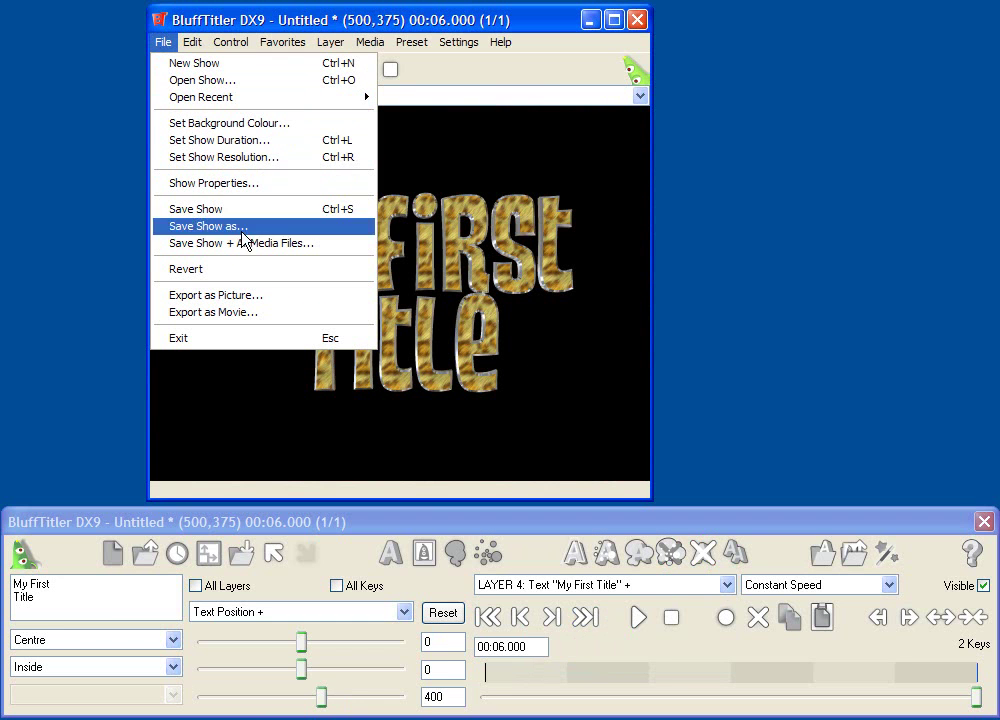
{"action": "left_click", "coordinate": [249, 313]}
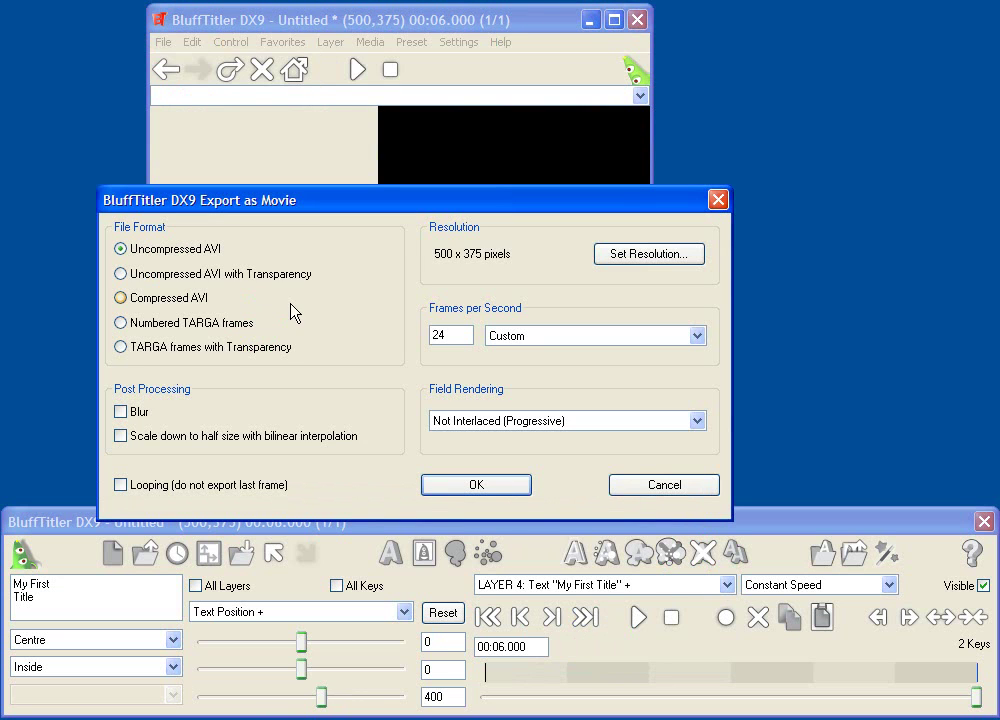
{"action": "left_click", "coordinate": [181, 278]}
{"action": "left_click", "coordinate": [141, 412]}
{"action": "left_click", "coordinate": [141, 413]}
{"action": "left_click", "coordinate": [155, 447]}
{"action": "left_click", "coordinate": [154, 440]}
Set the movie export to NTSC (29.97) frames per second and Interlaced: odd lines first (NTSC) field rendering.
{"action": "left_click", "coordinate": [527, 340]}
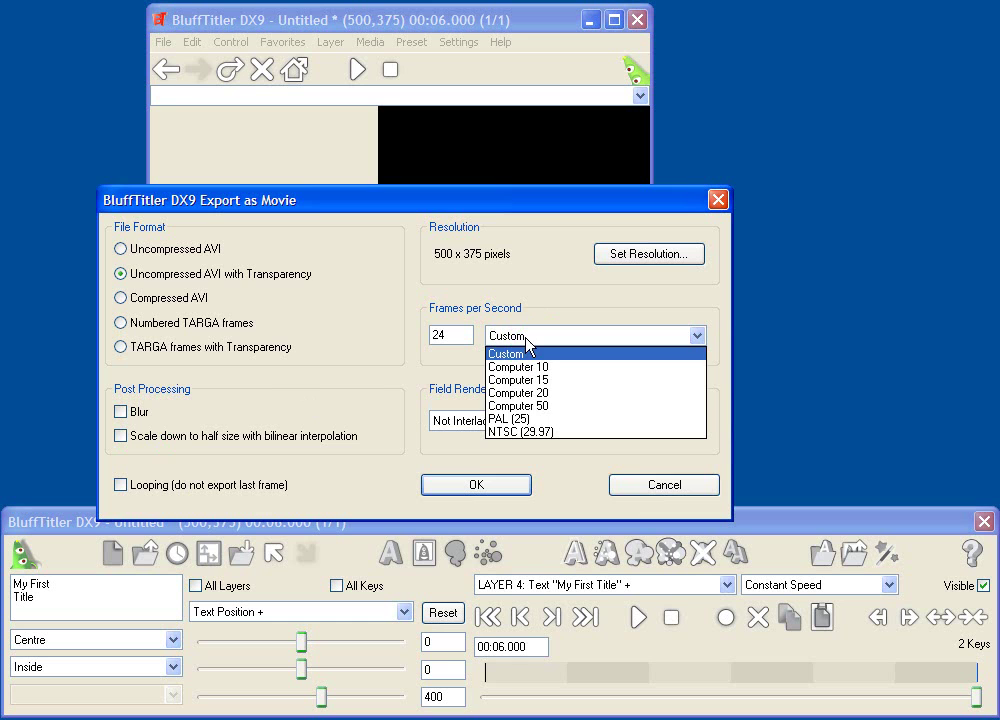
{"action": "left_click", "coordinate": [518, 432]}
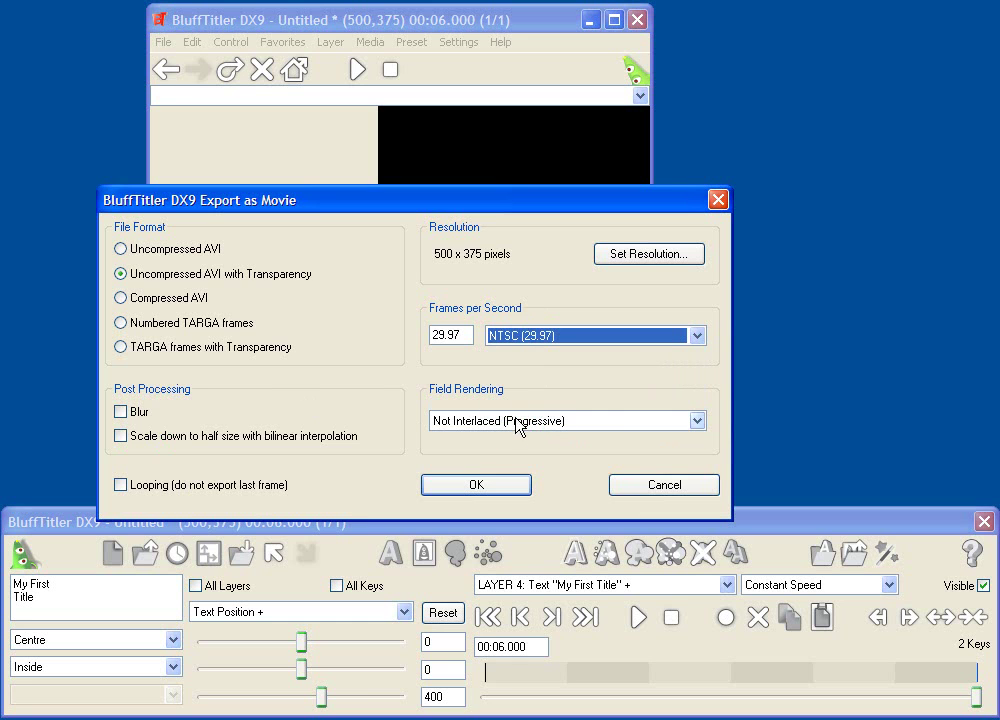
{"action": "left_click", "coordinate": [516, 422]}
{"action": "left_click", "coordinate": [505, 464]}
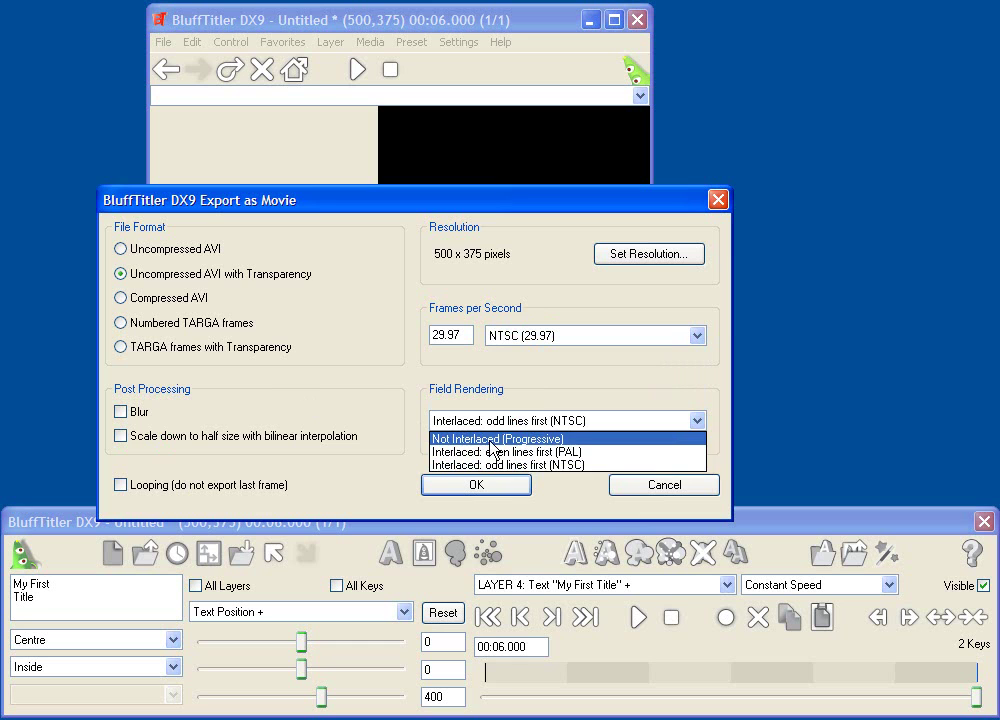
Set field rendering to Not Interlaced (Progressive) and export the movie to the Animations folder as "my first title".
{"action": "left_click", "coordinate": [490, 440]}
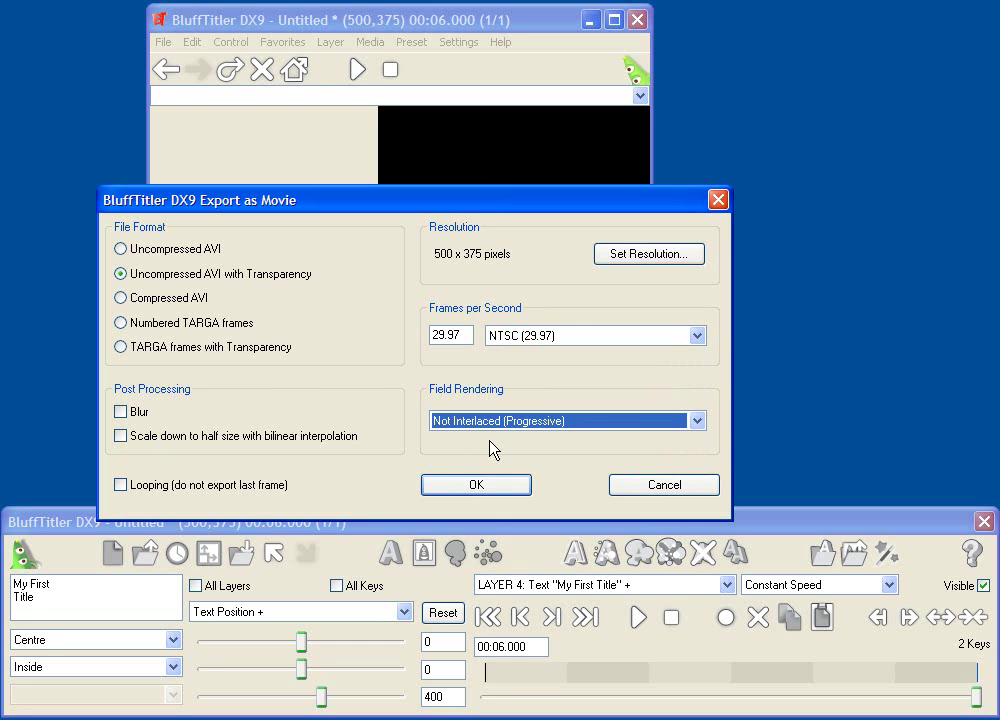
{"action": "left_click", "coordinate": [481, 492]}
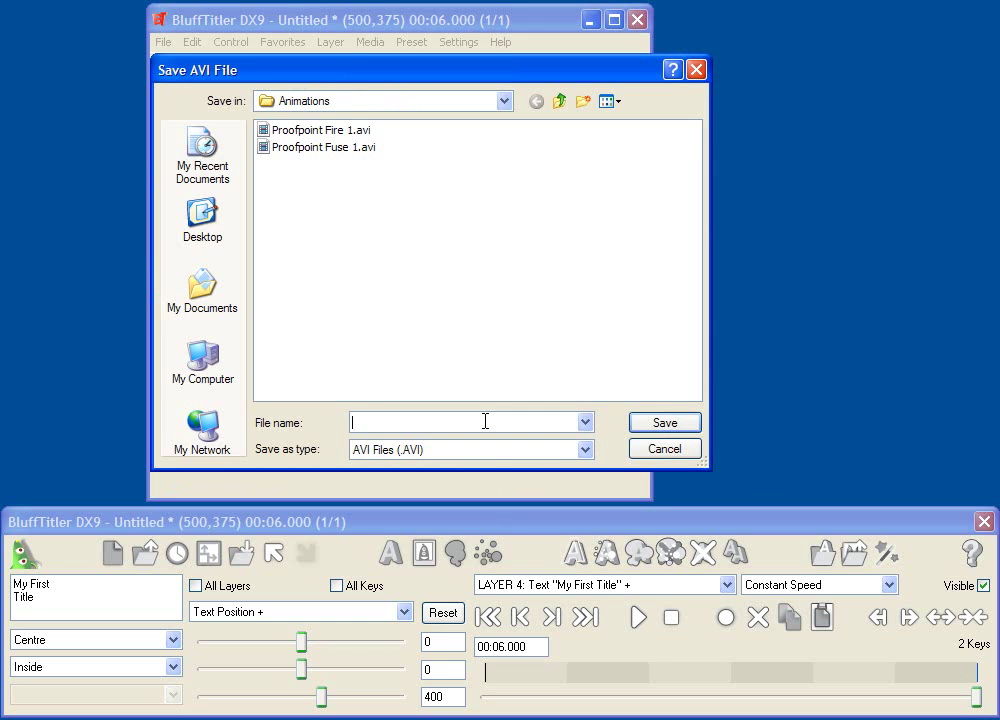
{"action": "type", "text": "my first title"}
{"action": "left_click", "coordinate": [679, 424]}
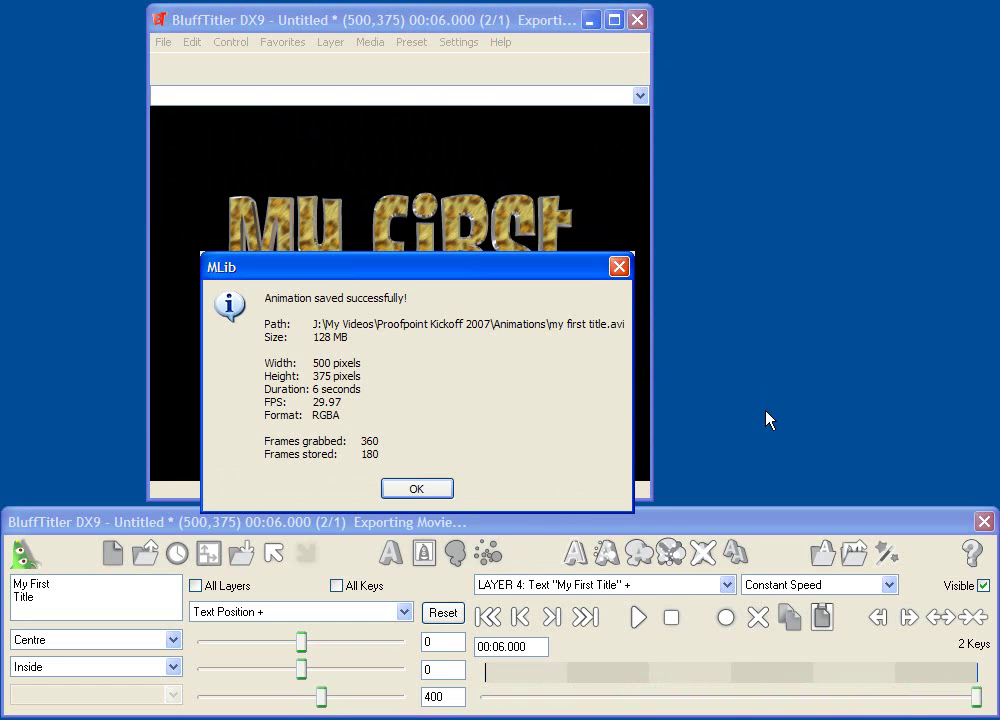
{"action": "left_click", "coordinate": [416, 489]}
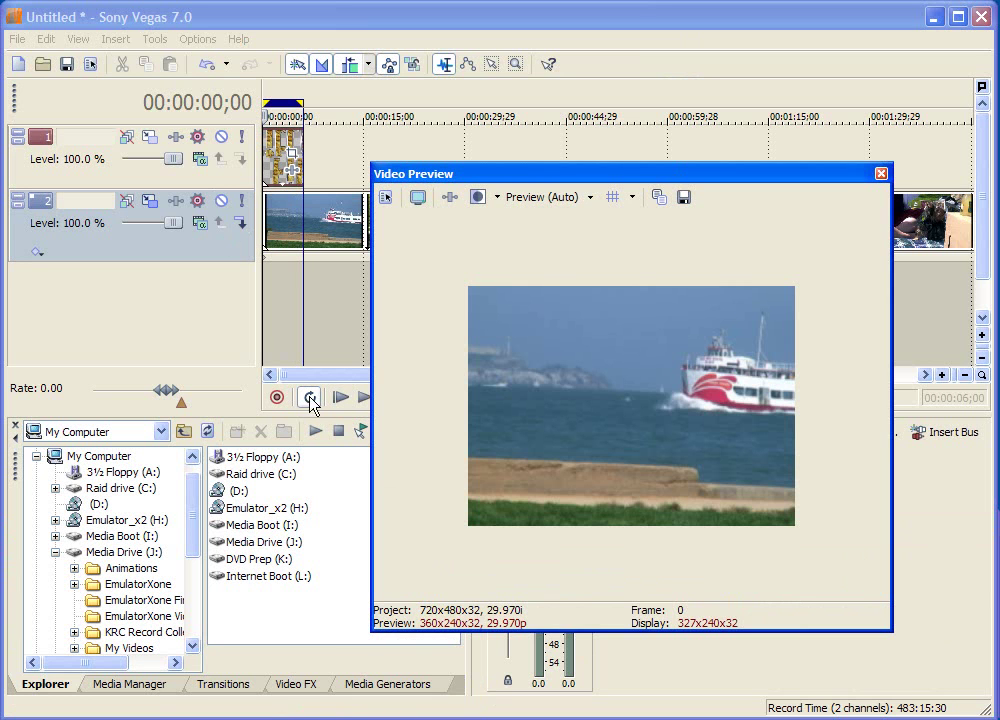
In Sony Vegas, play the exported title over the ferry footage from the start, and stop playback after previewing it.
{"action": "left_click", "coordinate": [343, 400]}
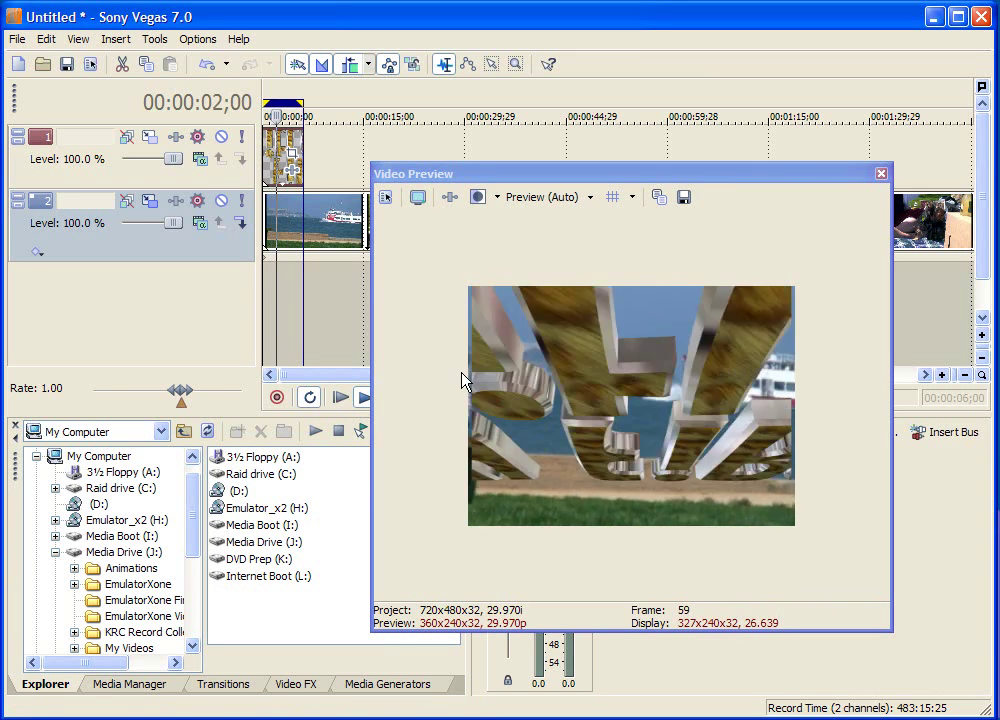
{"action": "key", "text": "space"}
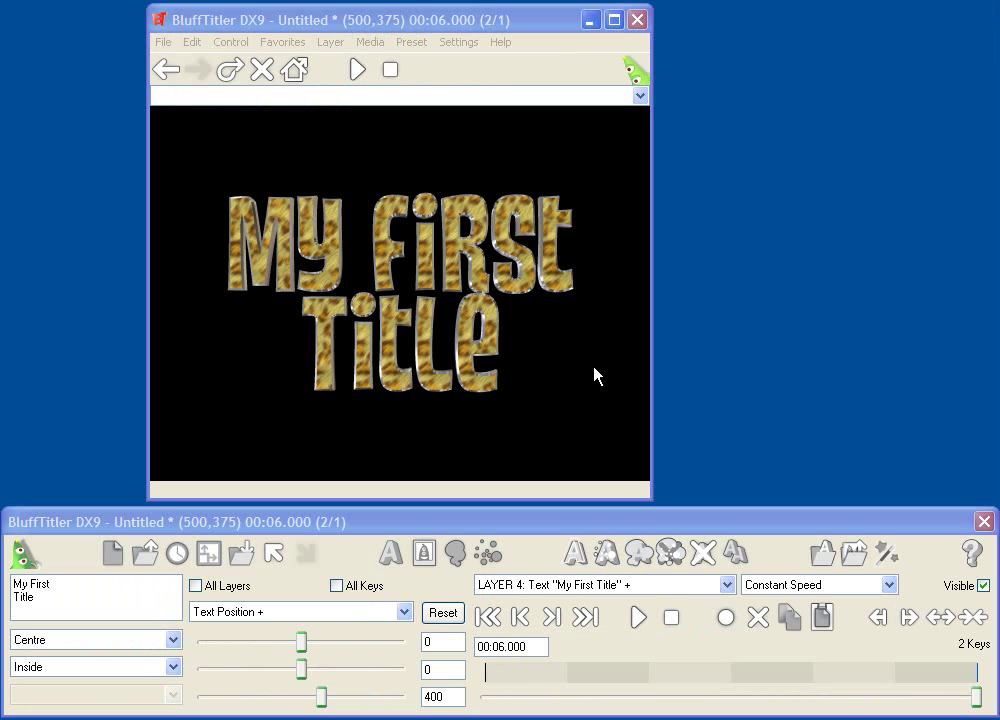
Back in BluffTitler, open the sample show Fireworks1.BT from the Particle Effects folder without saving the current title.
{"action": "left_click", "coordinate": [165, 46]}
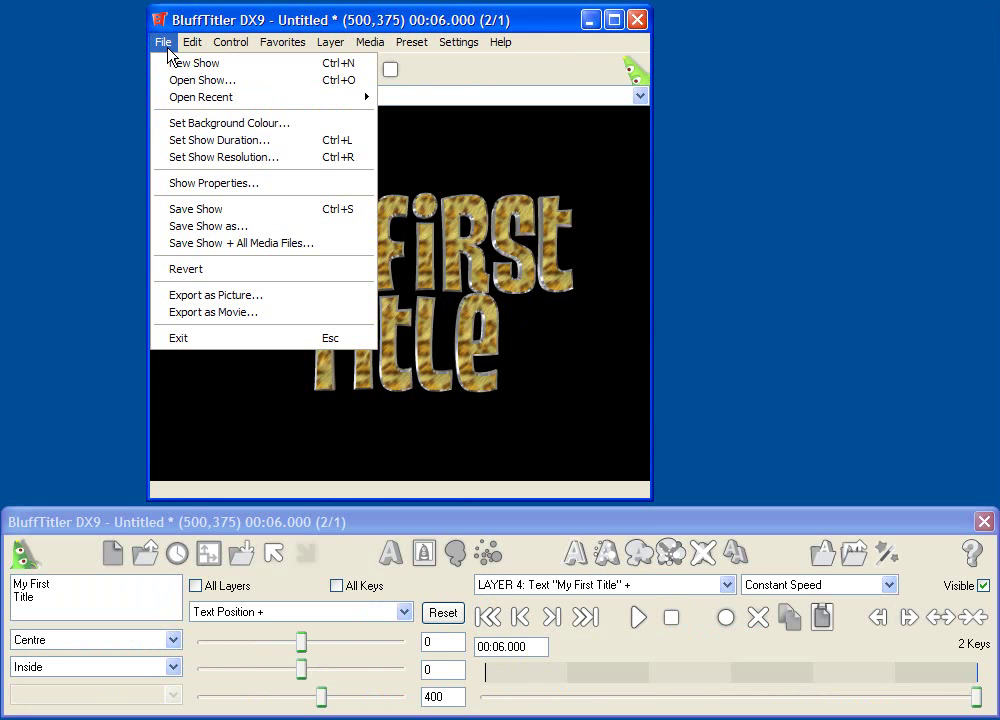
{"action": "left_click", "coordinate": [198, 80]}
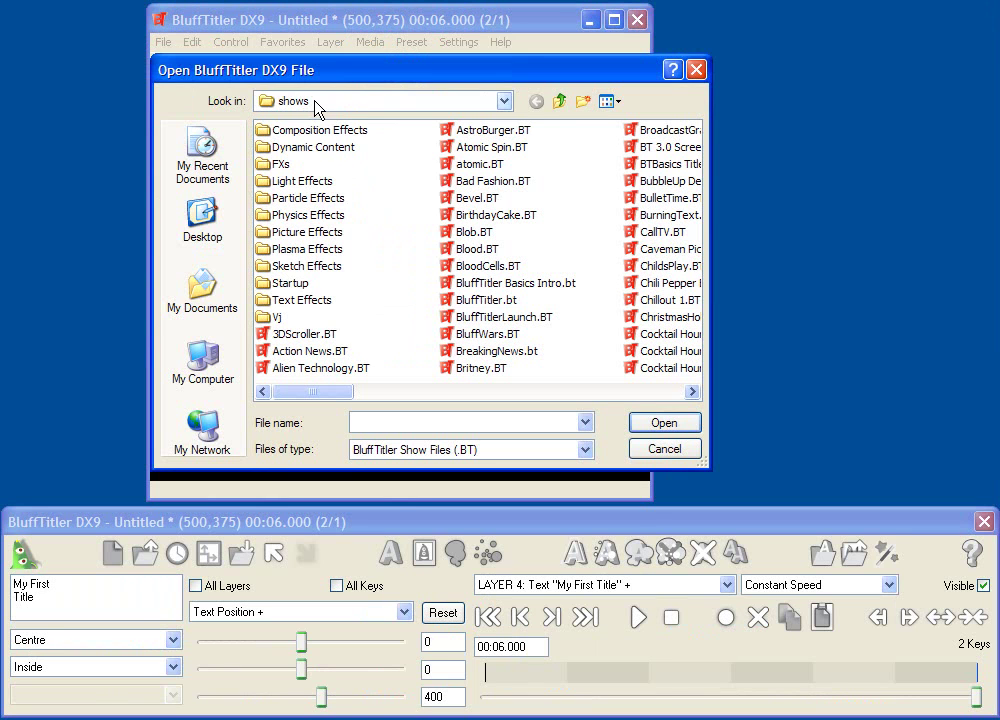
{"action": "double_click", "coordinate": [312, 198]}
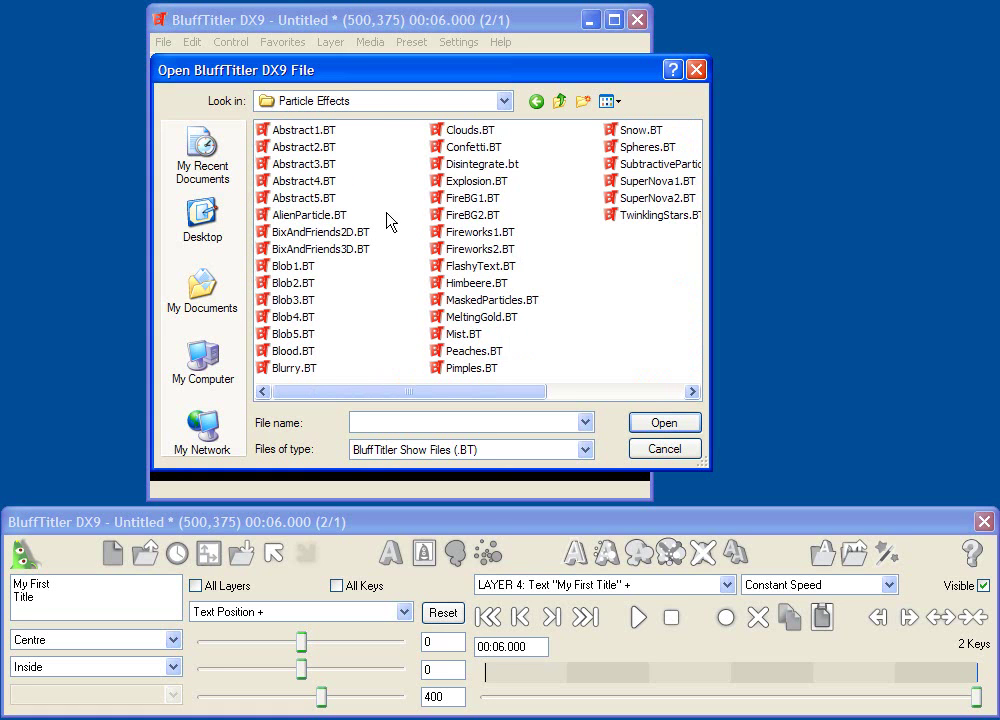
{"action": "left_click", "coordinate": [478, 232]}
{"action": "left_click", "coordinate": [686, 426]}
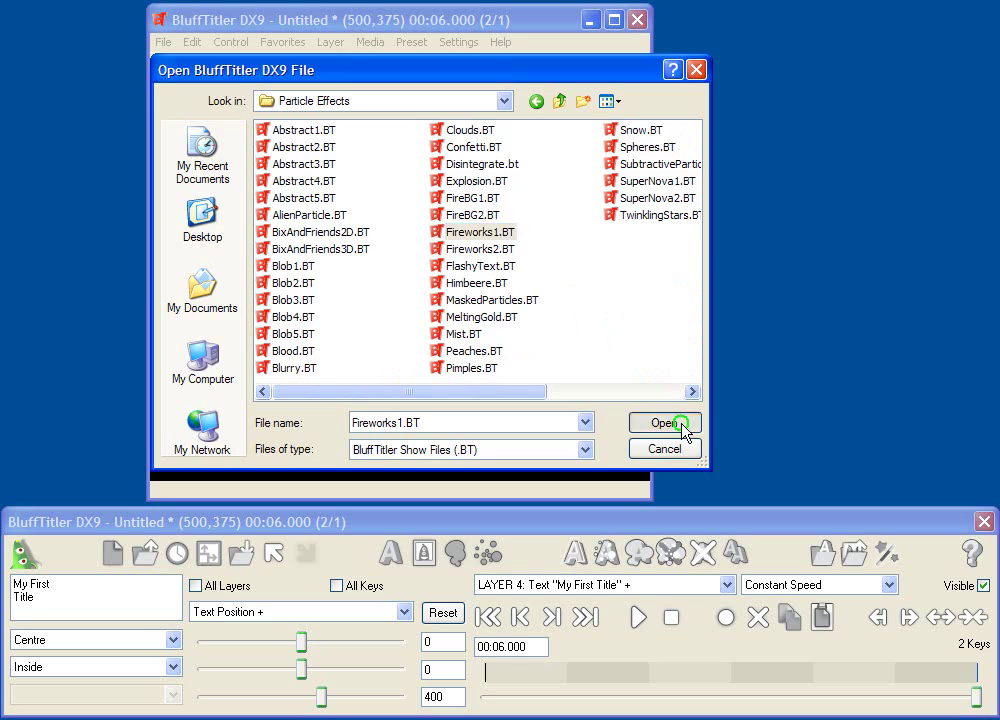
{"action": "left_click", "coordinate": [427, 428]}
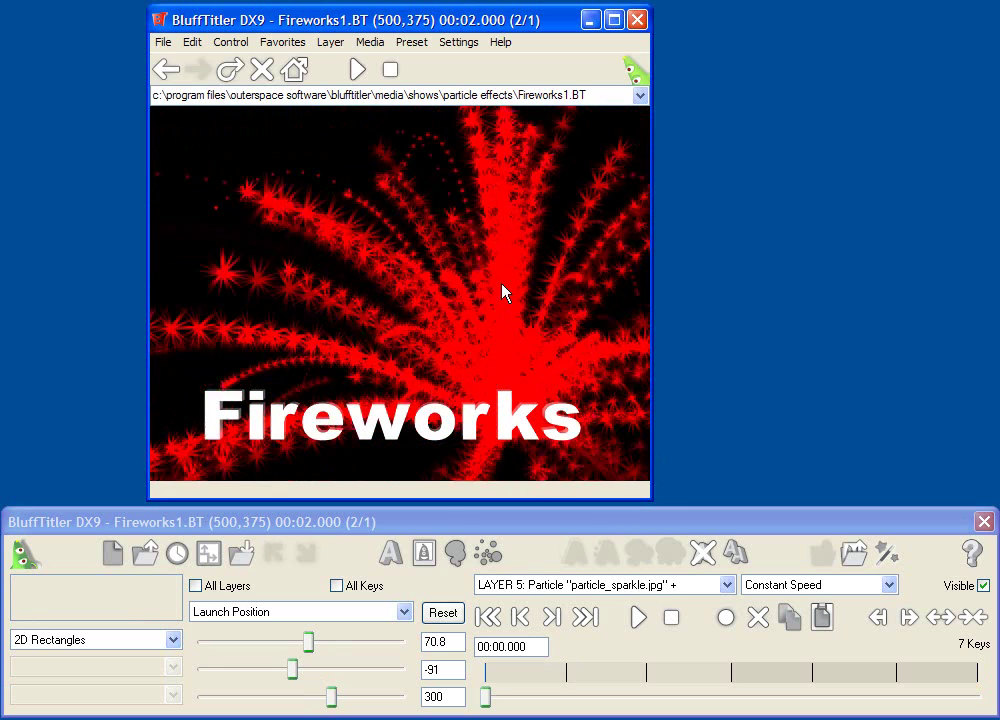
Open the sample show Abstract5.BT from the Particle Effects folder.
{"action": "left_click", "coordinate": [162, 43]}
{"action": "left_click", "coordinate": [178, 80]}
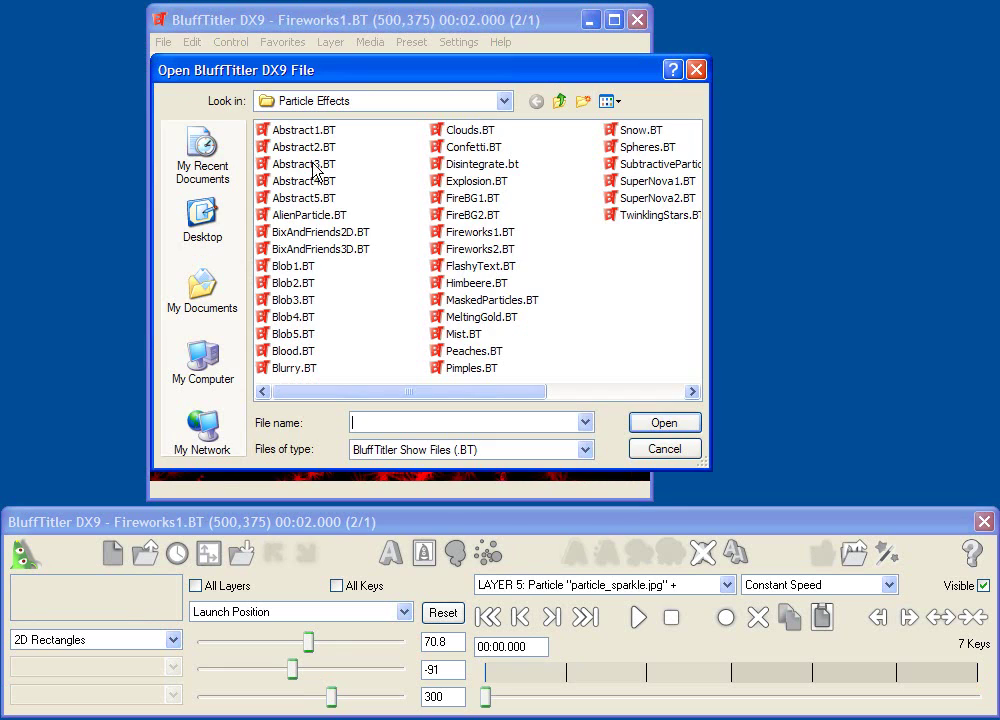
{"action": "left_click", "coordinate": [300, 197]}
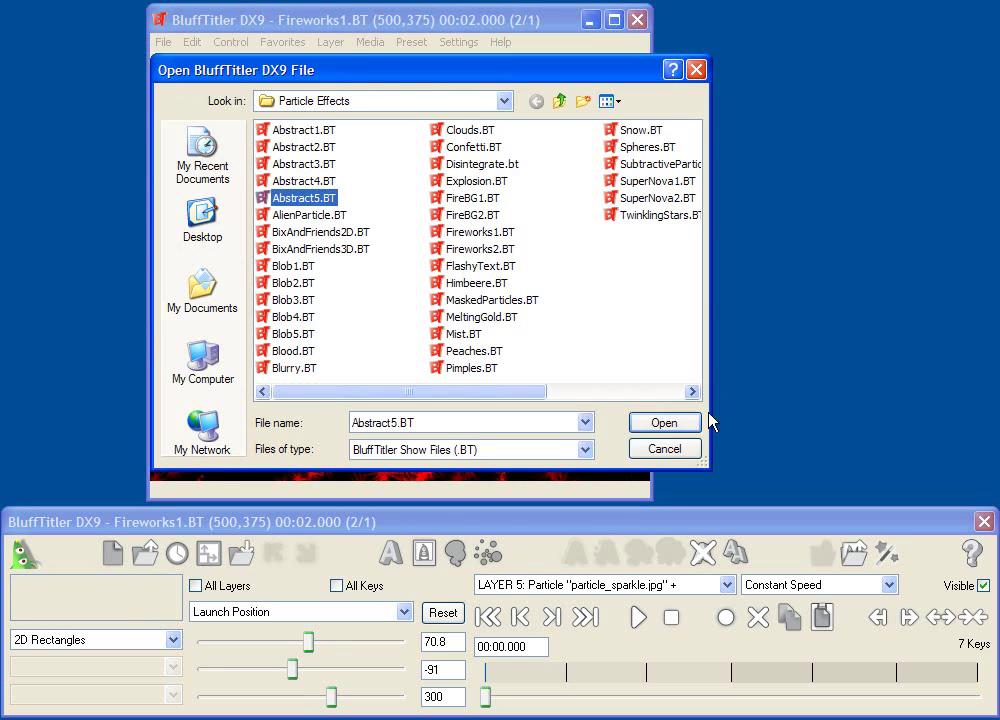
{"action": "left_click", "coordinate": [676, 422]}
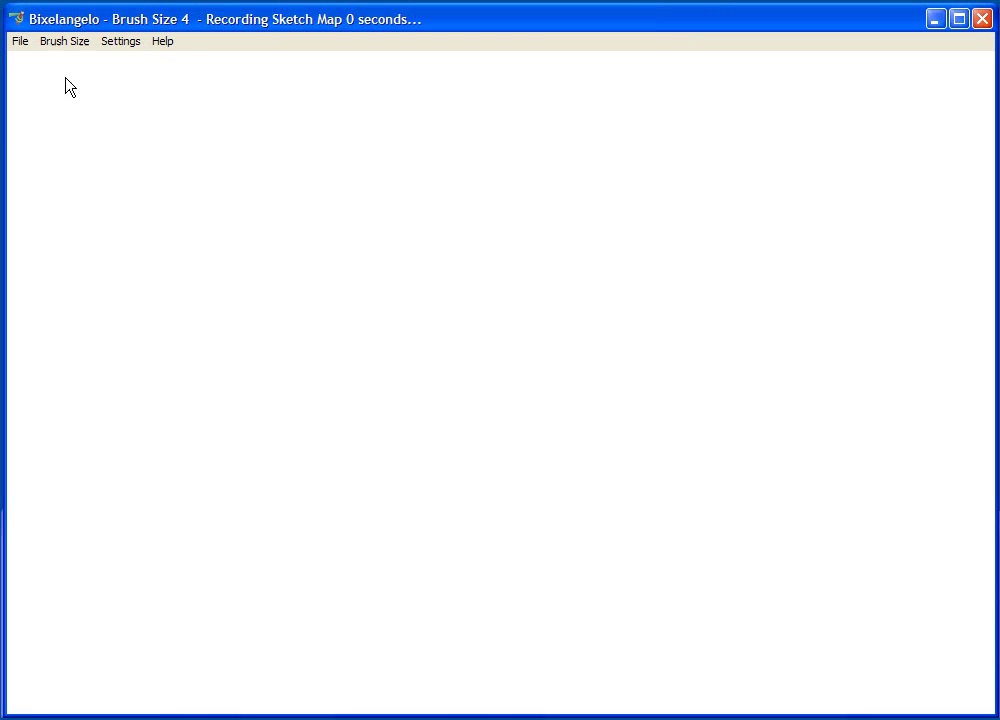
In Bixelangelo, start recording a sketch and hand-draw THE with END beneath it at brush size 4.
{"action": "left_click", "coordinate": [28, 41]}
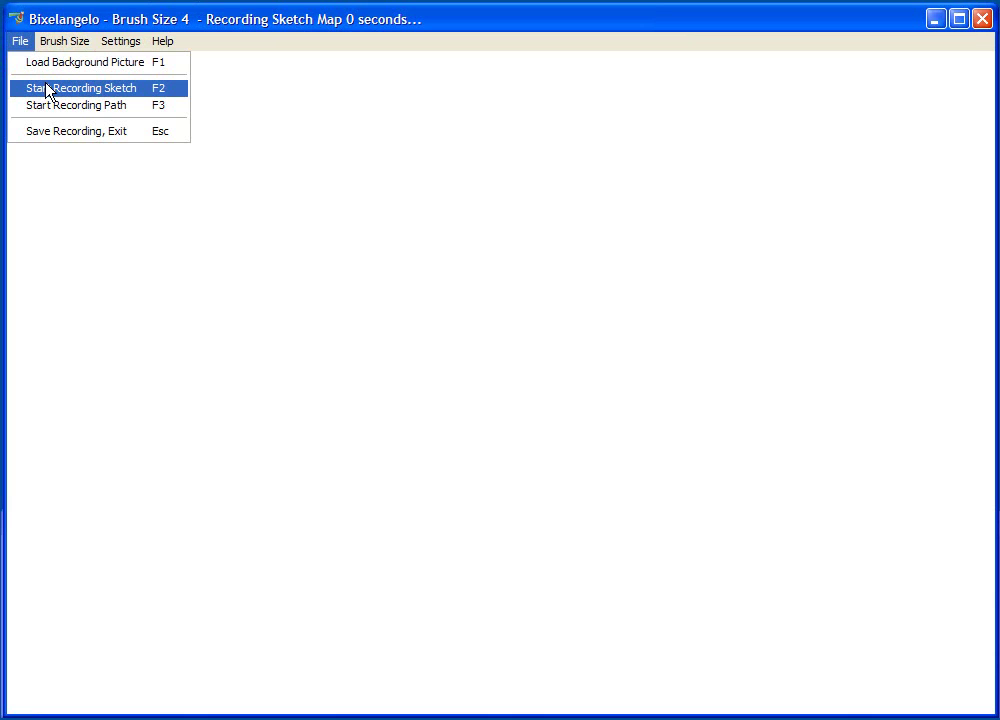
{"action": "left_click", "coordinate": [47, 93]}
{"action": "left_click_drag", "start_coordinate": [167, 236], "coordinate": [603, 186]}
{"action": "left_click_drag", "start_coordinate": [370, 215], "coordinate": [377, 418]}
{"action": "left_click_drag", "start_coordinate": [439, 295], "coordinate": [437, 422]}
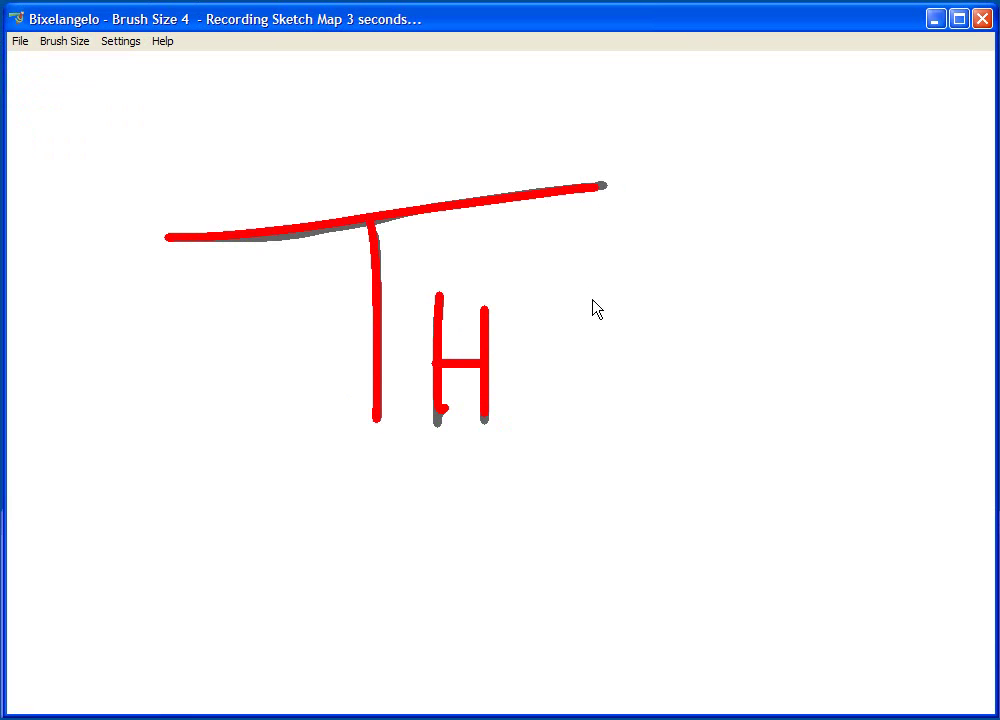
{"action": "left_click_drag", "start_coordinate": [522, 301], "coordinate": [635, 297]}
{"action": "left_click_drag", "start_coordinate": [536, 440], "coordinate": [657, 426]}
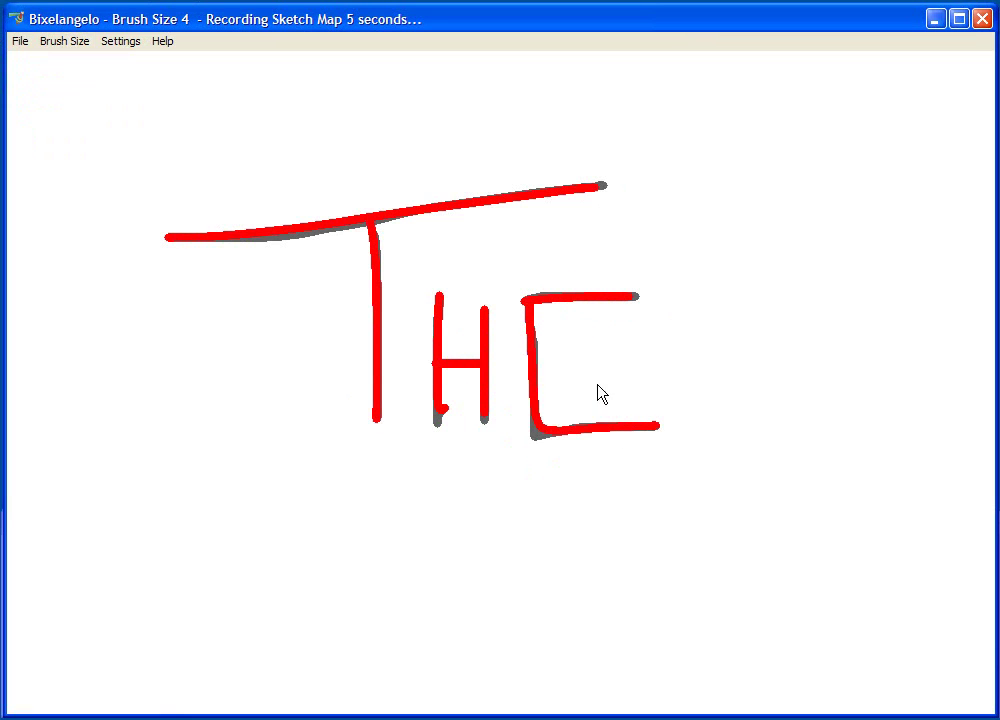
{"action": "left_click_drag", "start_coordinate": [402, 458], "coordinate": [402, 597]}
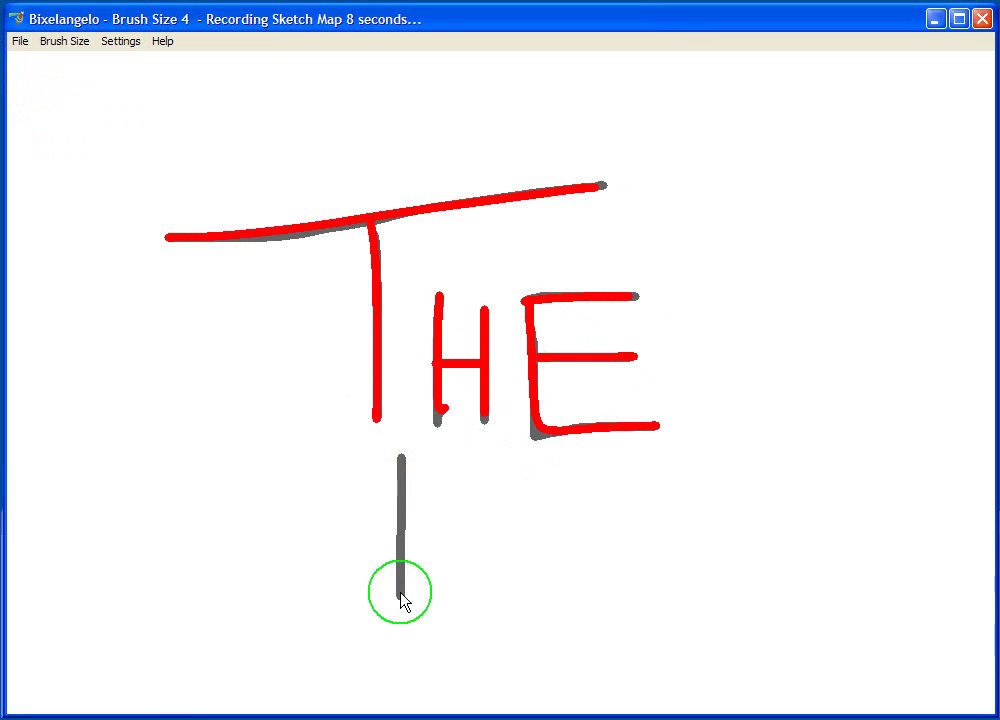
{"action": "left_click_drag", "start_coordinate": [400, 456], "coordinate": [457, 457]}
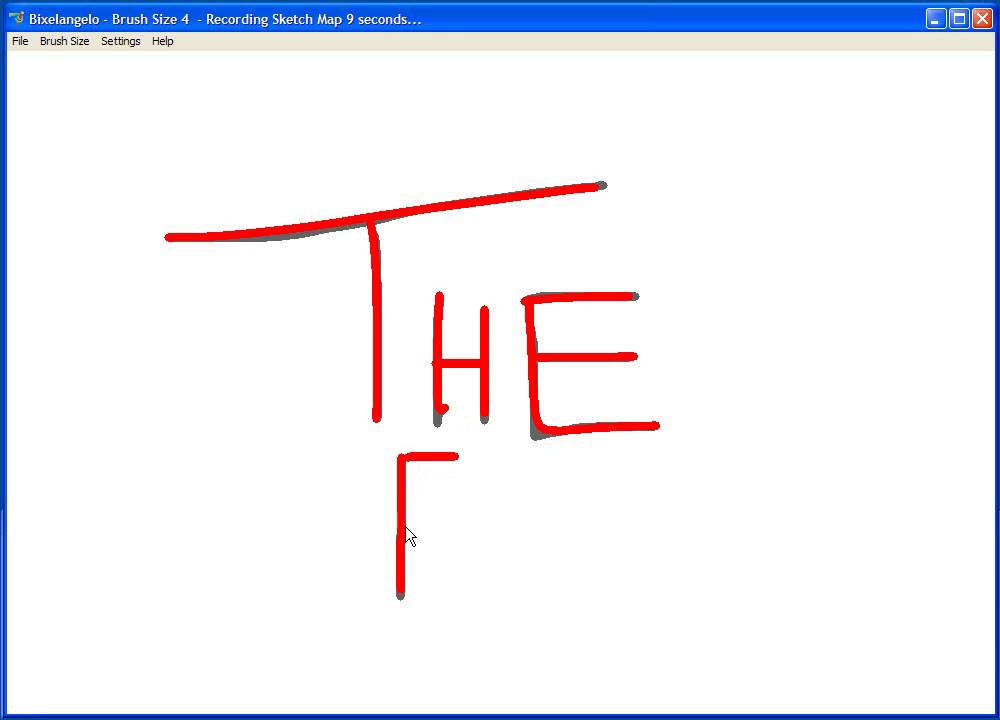
{"action": "left_click_drag", "start_coordinate": [402, 528], "coordinate": [432, 527]}
{"action": "mouse_move", "coordinate": [398, 592]}
{"action": "left_mouse_down"}
{"action": "mouse_move", "coordinate": [456, 593]}
{"action": "mouse_move", "coordinate": [514, 480]}
{"action": "mouse_move", "coordinate": [529, 591]}
{"action": "mouse_move", "coordinate": [540, 482]}
{"action": "left_mouse_up"}
{"action": "left_click_drag", "start_coordinate": [585, 484], "coordinate": [588, 576]}
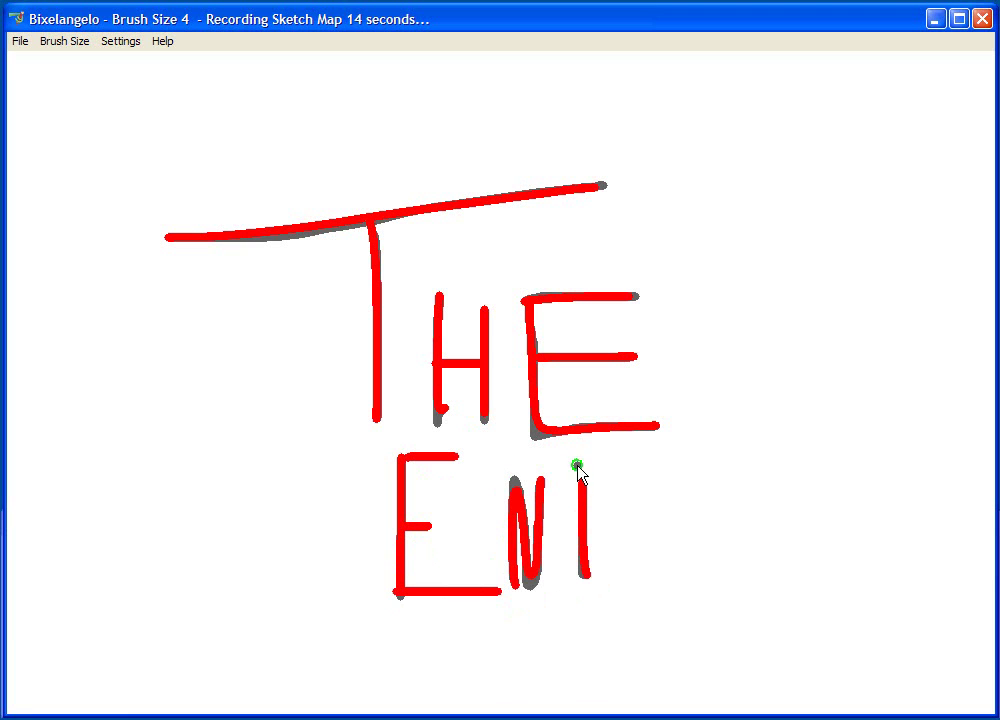
{"action": "mouse_move", "coordinate": [577, 466]}
{"action": "left_mouse_down"}
{"action": "mouse_move", "coordinate": [602, 584]}
{"action": "mouse_move", "coordinate": [538, 606]}
{"action": "left_mouse_up"}
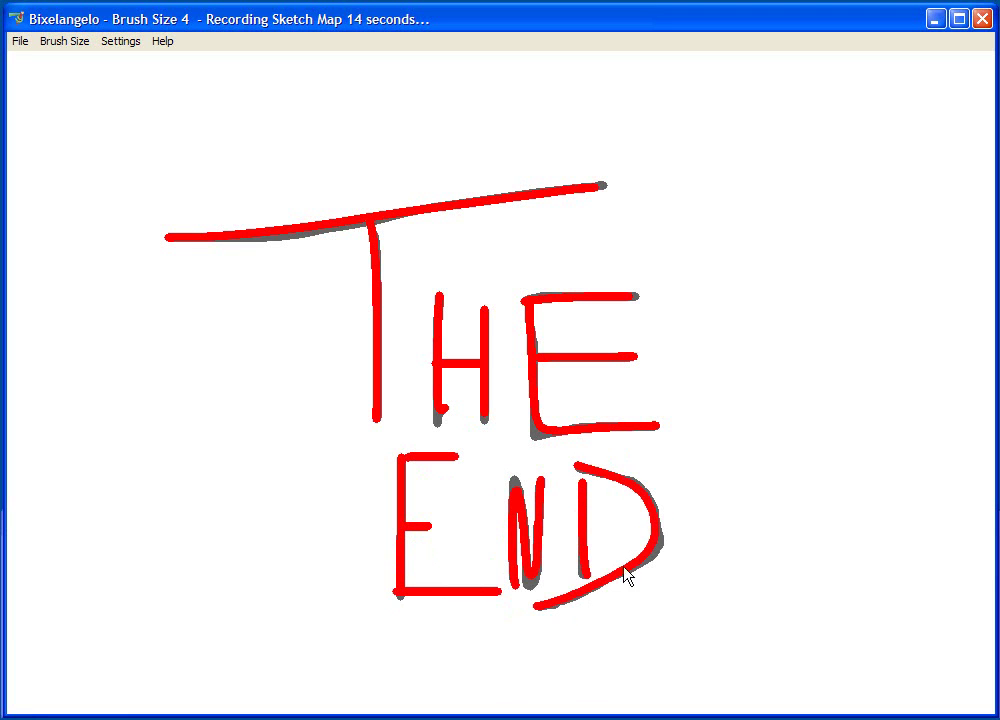
Save the sketch recording as "The End" in the shows folder, and play The End_EPS.BT in BluffTitler.
{"action": "left_click", "coordinate": [20, 47]}
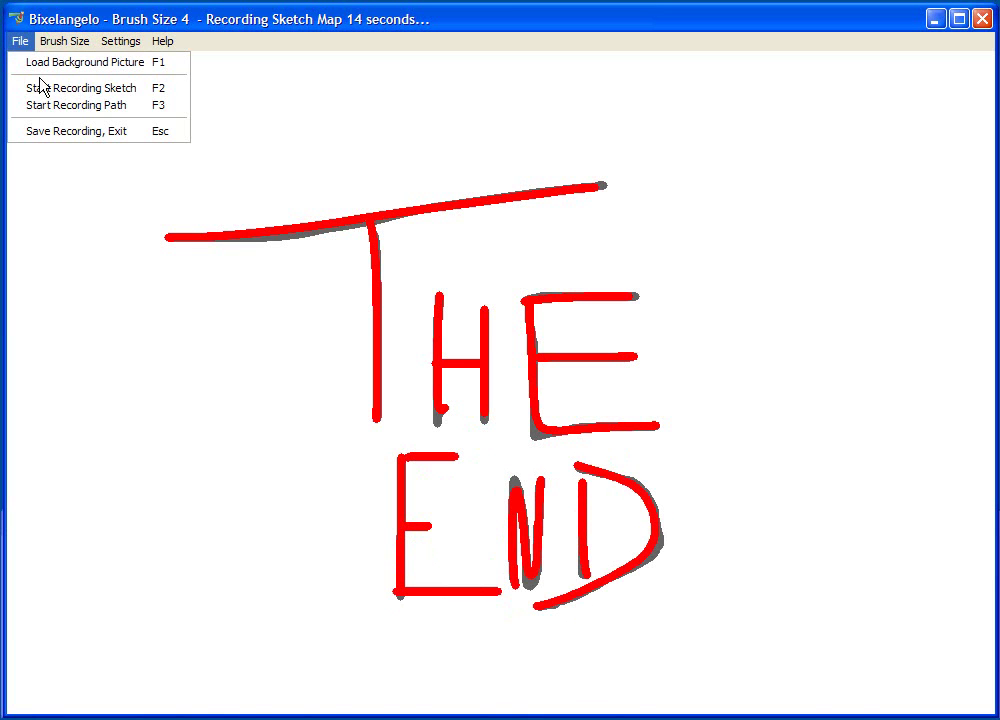
{"action": "left_click", "coordinate": [62, 133]}
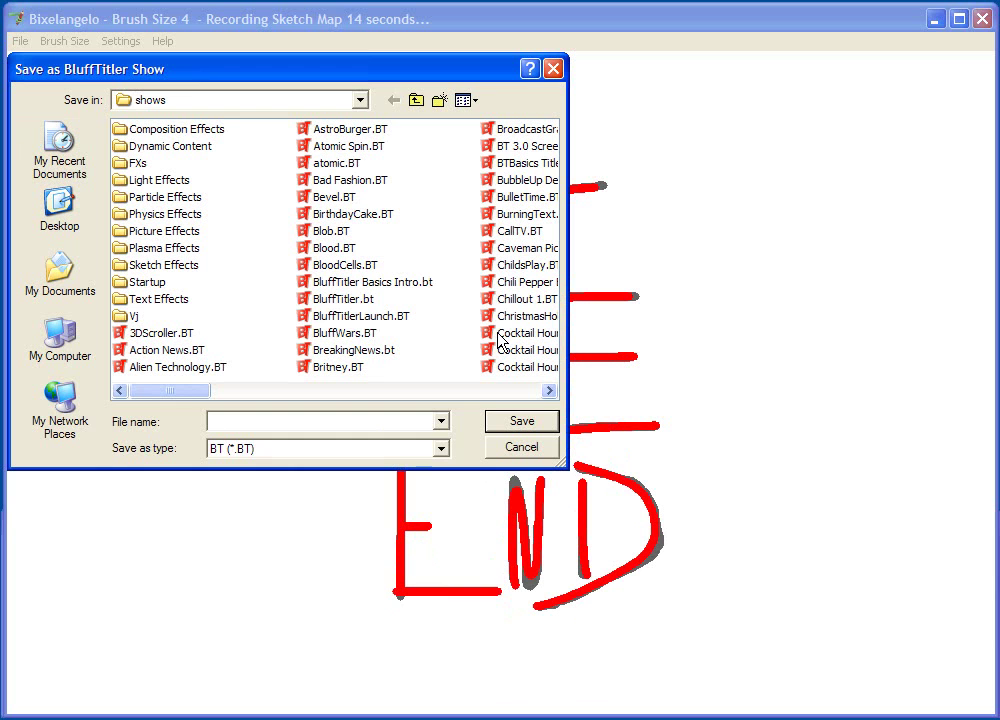
{"action": "key", "text": "Return"}
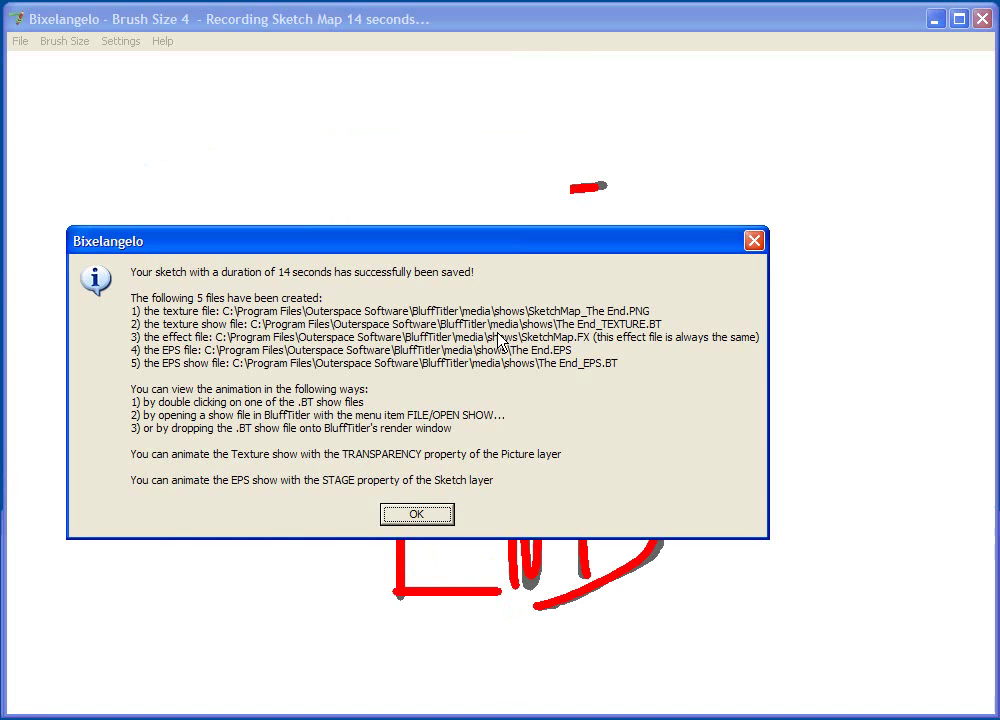
{"action": "left_click", "coordinate": [450, 517]}
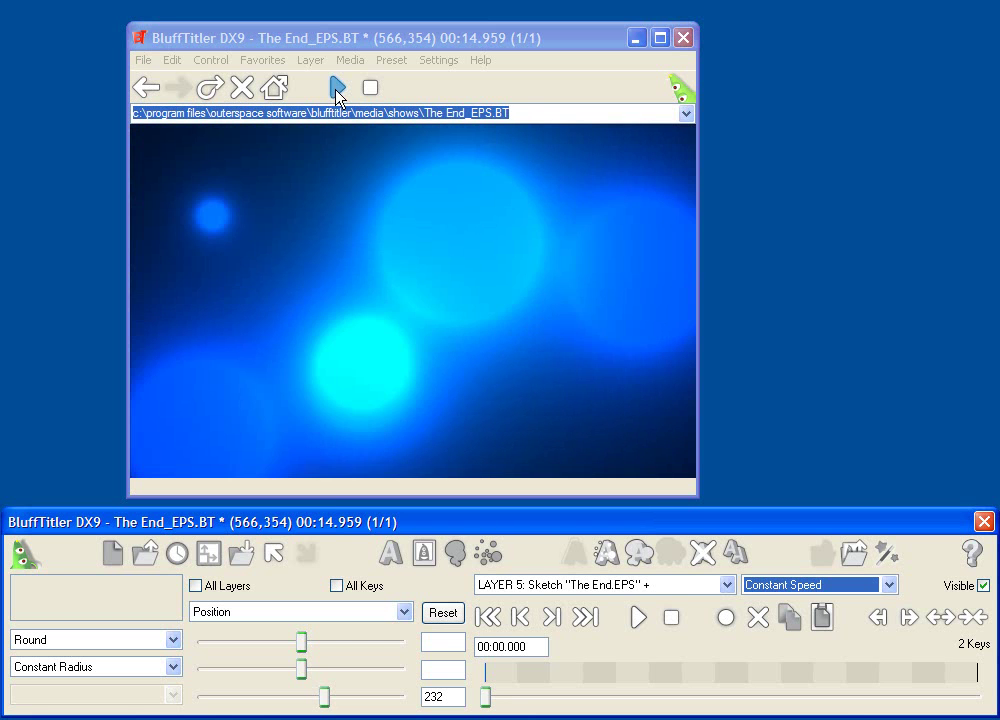
{"action": "left_click", "coordinate": [337, 90]}
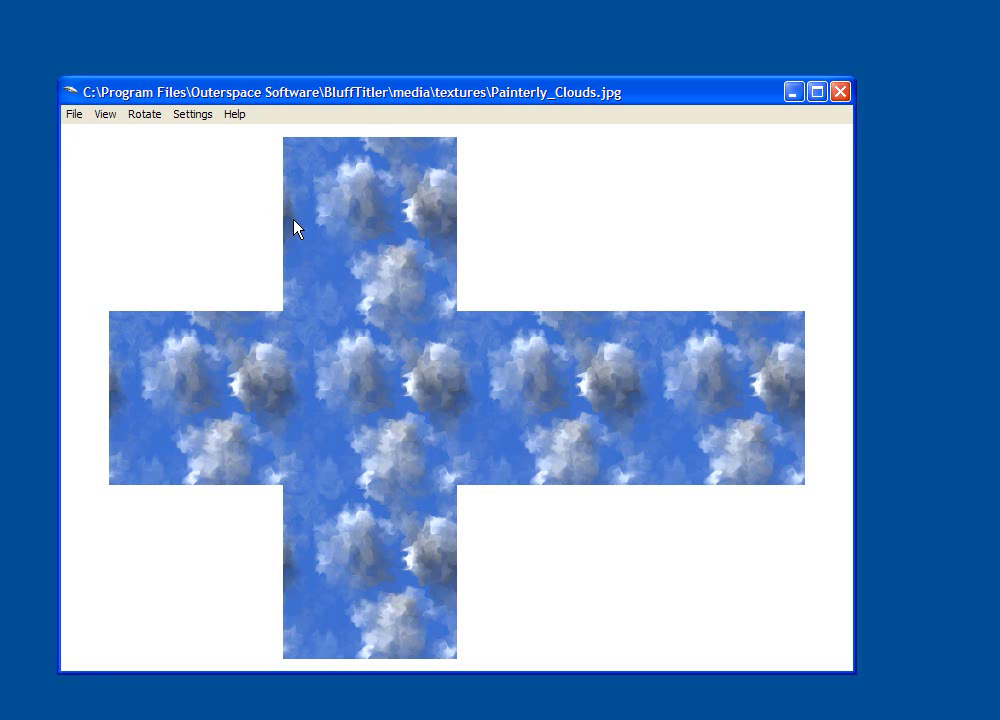
In the panorama converter, export Painterly_Clouds.jpg as a DirectX DDS panorama, overwriting CubeMap_Painterly Clouds.DDS in the textures folder.
{"action": "left_click", "coordinate": [74, 114]}
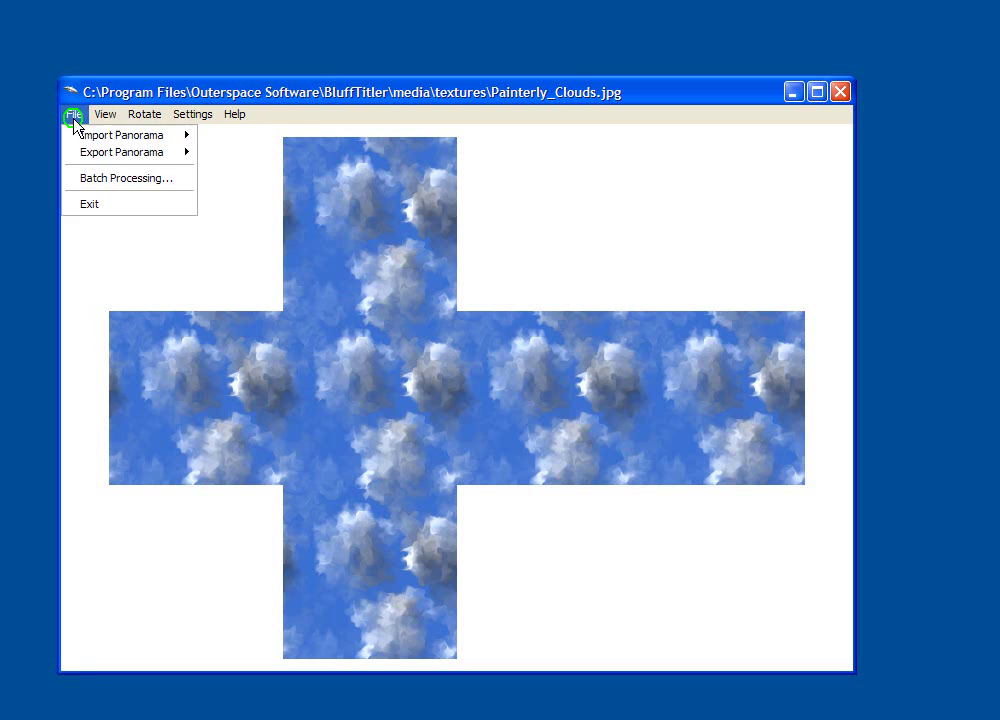
{"action": "mouse_move", "coordinate": [130, 152]}
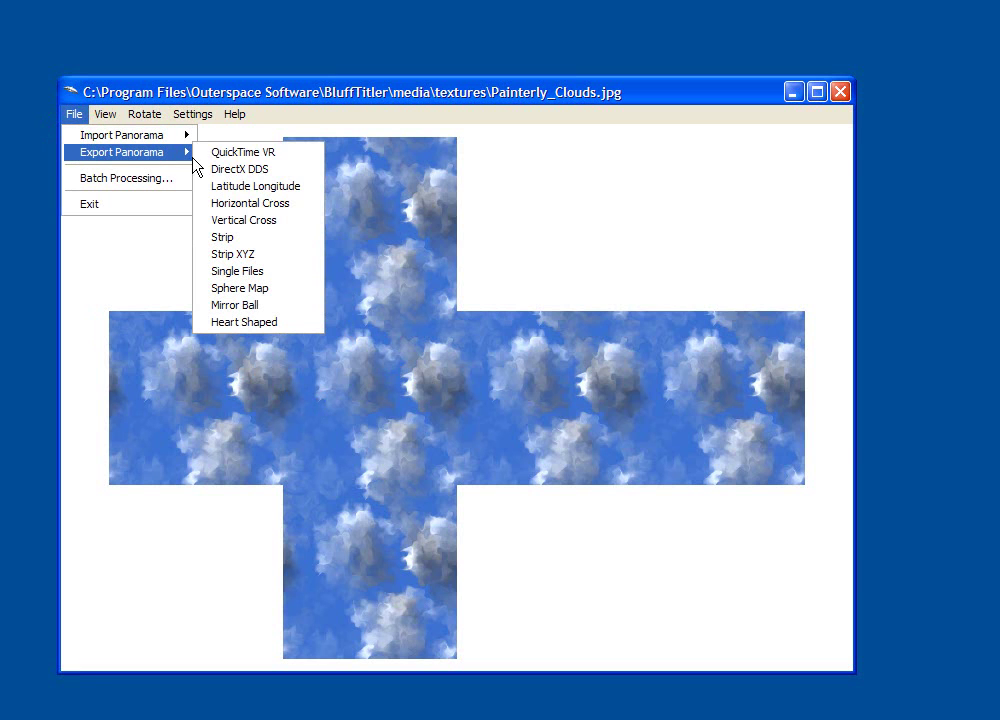
{"action": "left_click", "coordinate": [245, 170]}
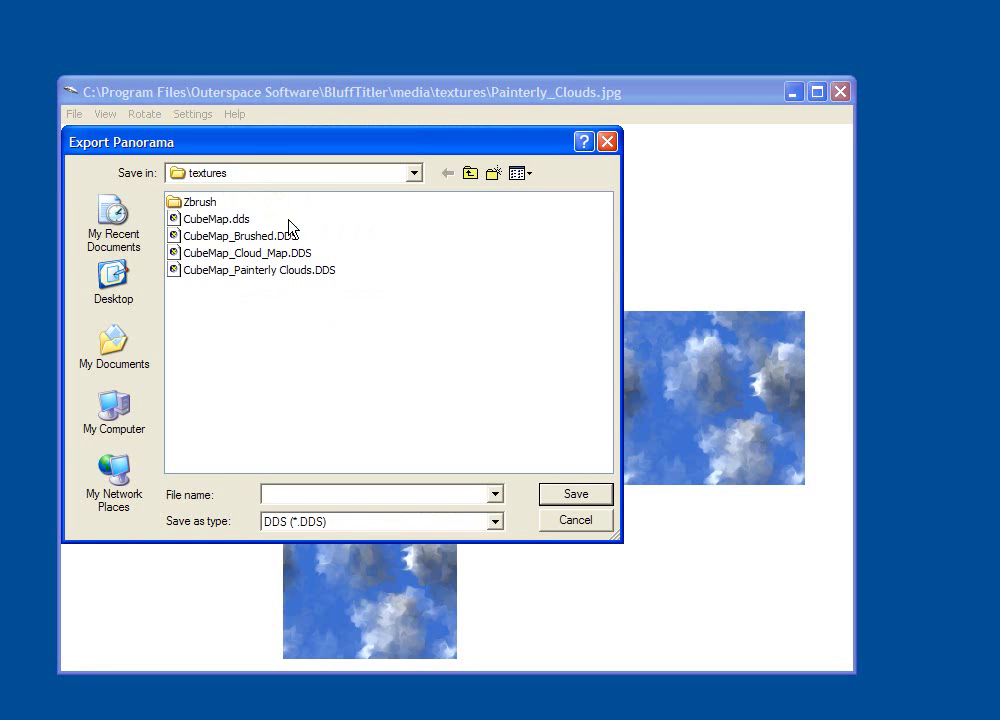
{"action": "left_click", "coordinate": [330, 271]}
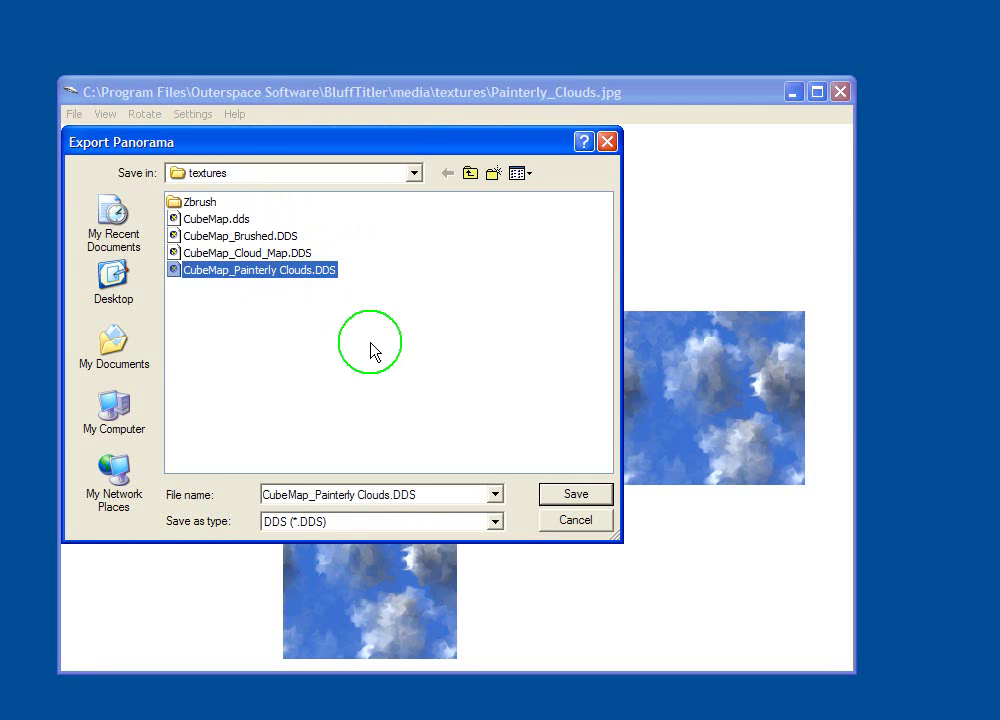
{"action": "left_click", "coordinate": [575, 494]}
{"action": "left_click", "coordinate": [374, 418]}
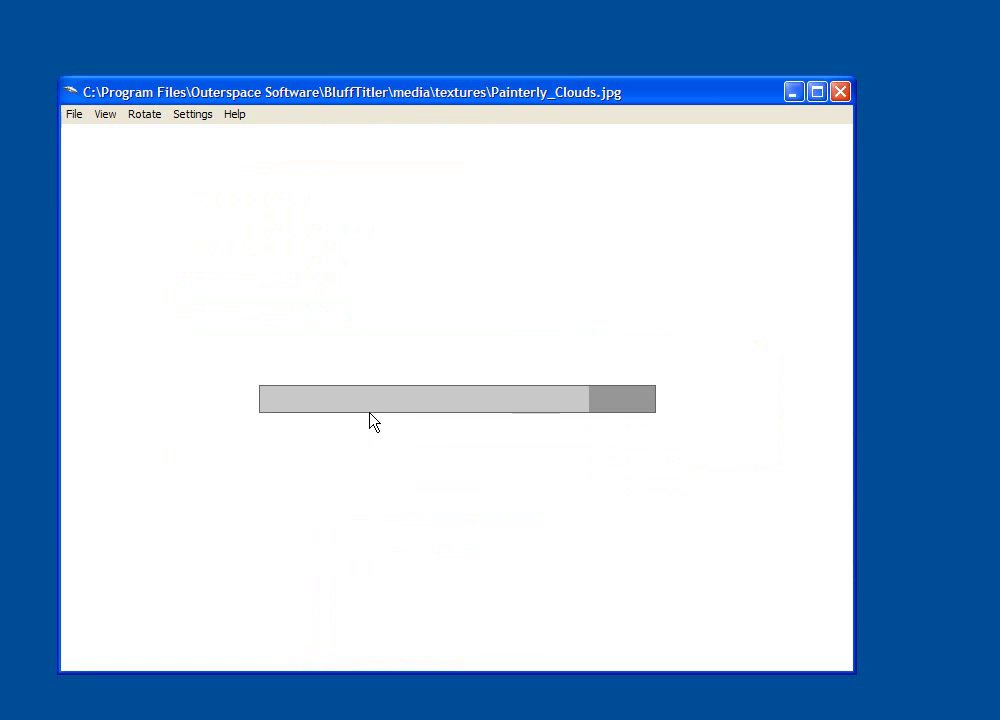
{"action": "left_click", "coordinate": [415, 430]}
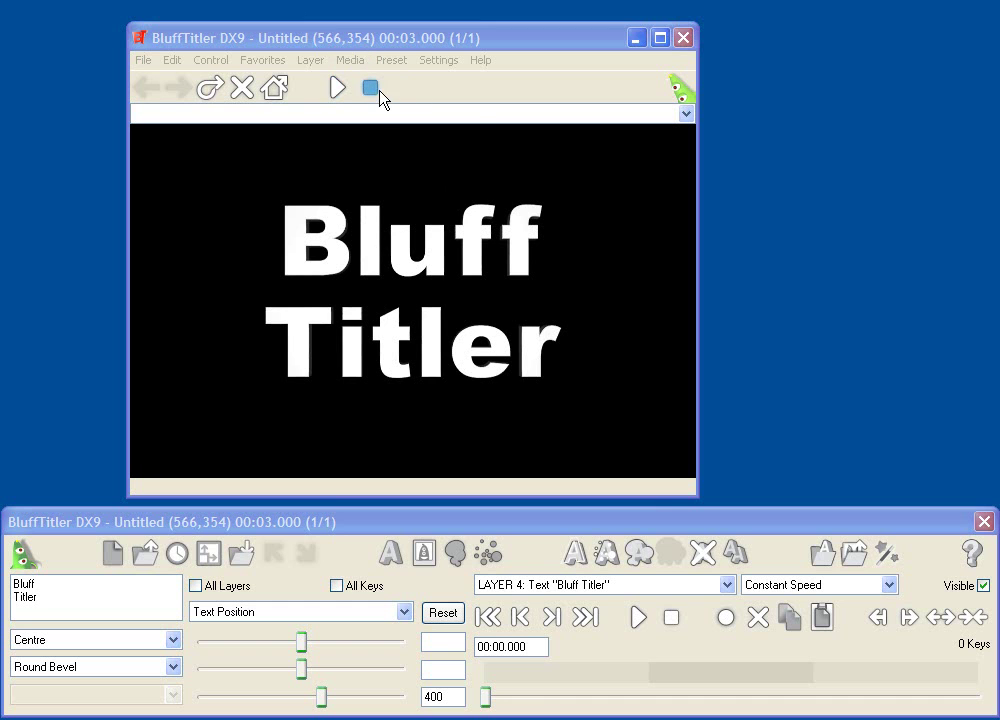
Assign the ReflectionMap.fx shader effect to the "Bluff Titler" text layer's effect settings.
{"action": "left_click", "coordinate": [390, 60]}
{"action": "mouse_move", "coordinate": [350, 60]}
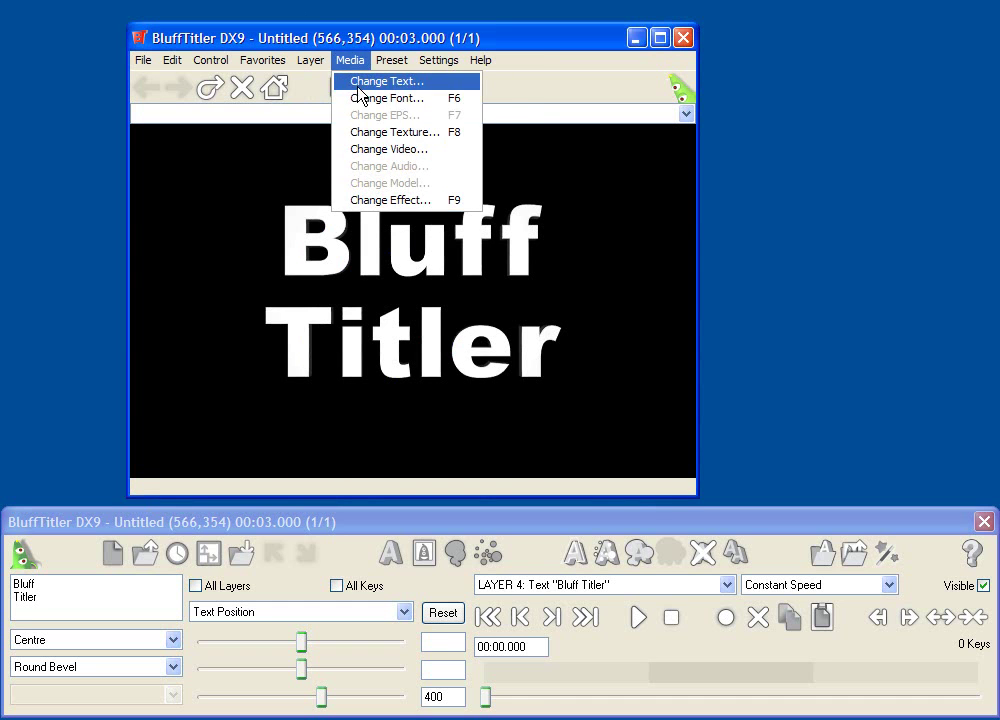
{"action": "left_click", "coordinate": [345, 199]}
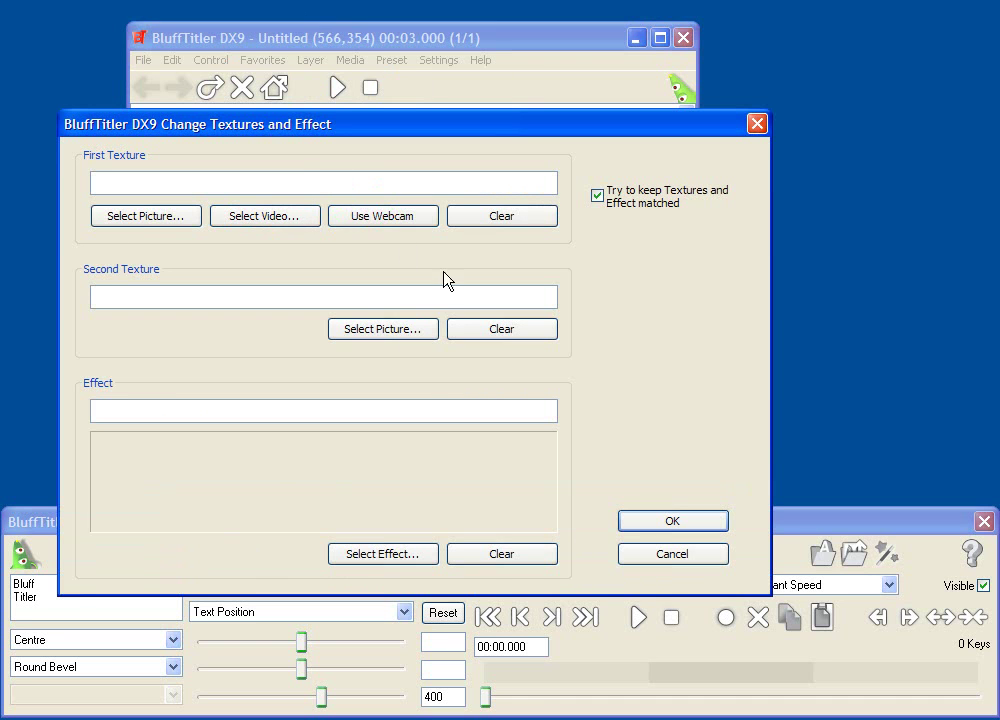
{"action": "left_click", "coordinate": [383, 554]}
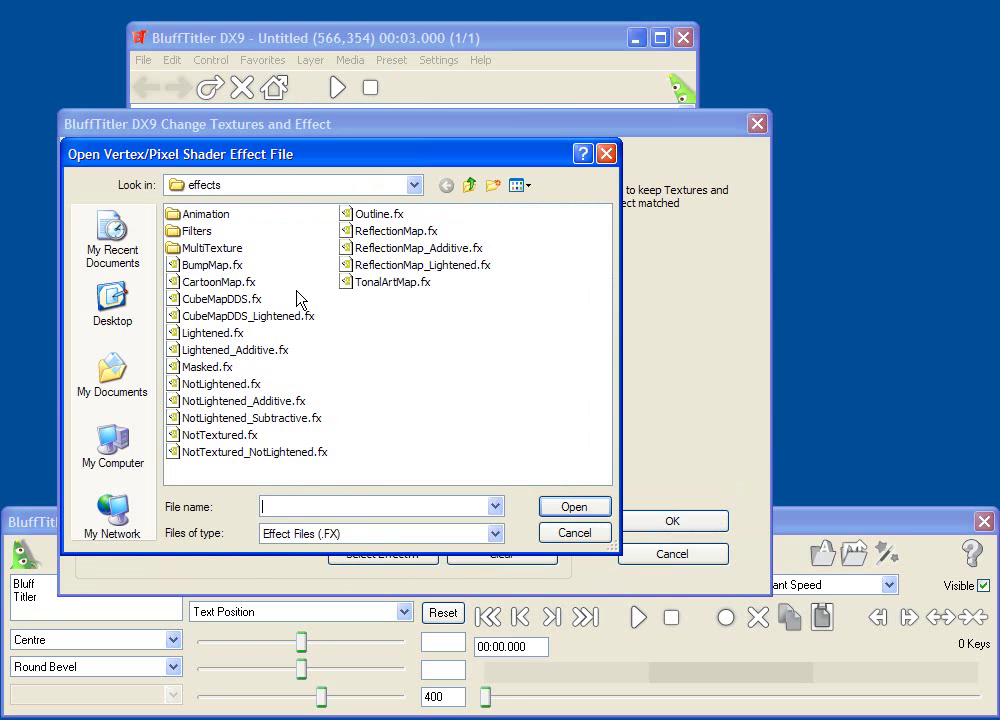
{"action": "left_click", "coordinate": [388, 231]}
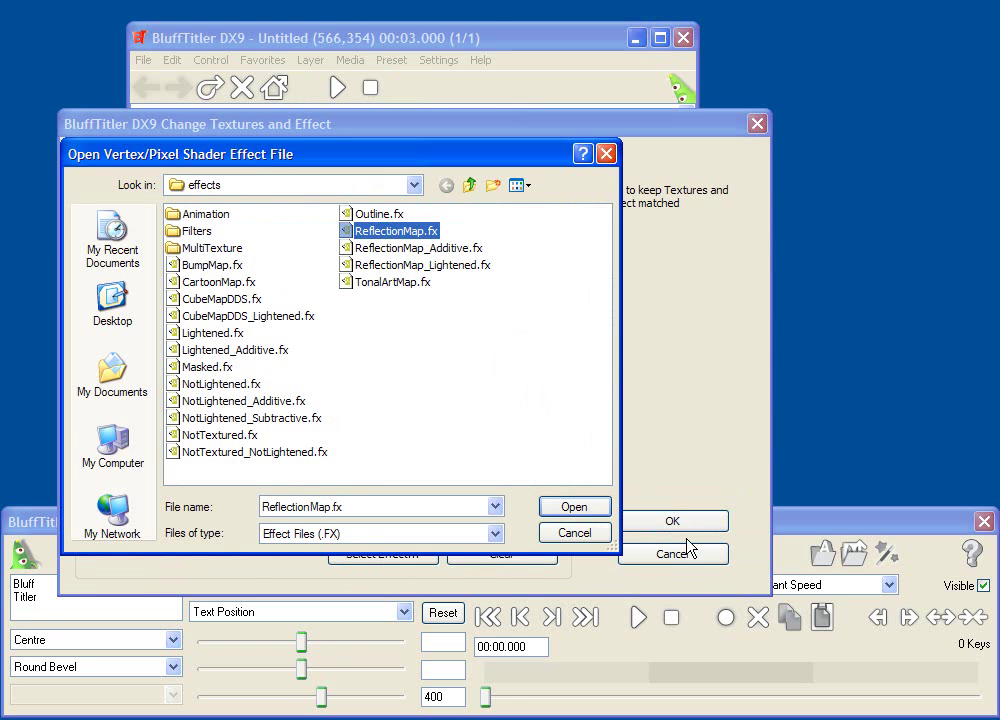
{"action": "left_click", "coordinate": [586, 508]}
Load CubeMap_Painterly Clouds.DDS from the textures folder as the text layer's first texture and apply the texture and effect settings.
{"action": "left_click", "coordinate": [165, 218]}
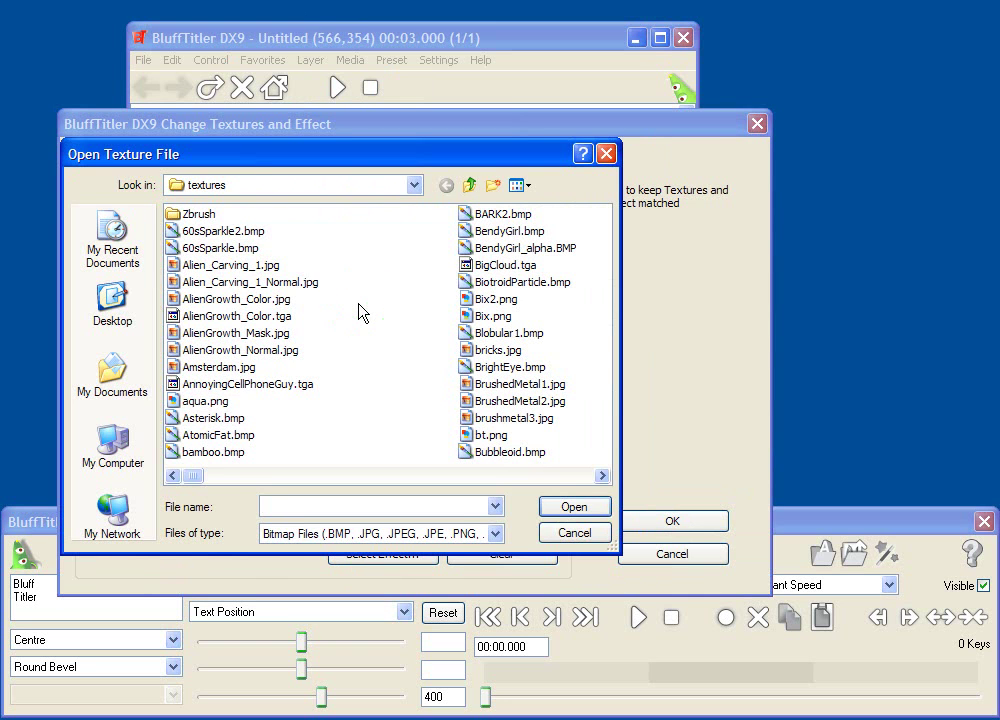
{"action": "key", "text": "c"}
{"action": "left_click", "coordinate": [502, 475]}
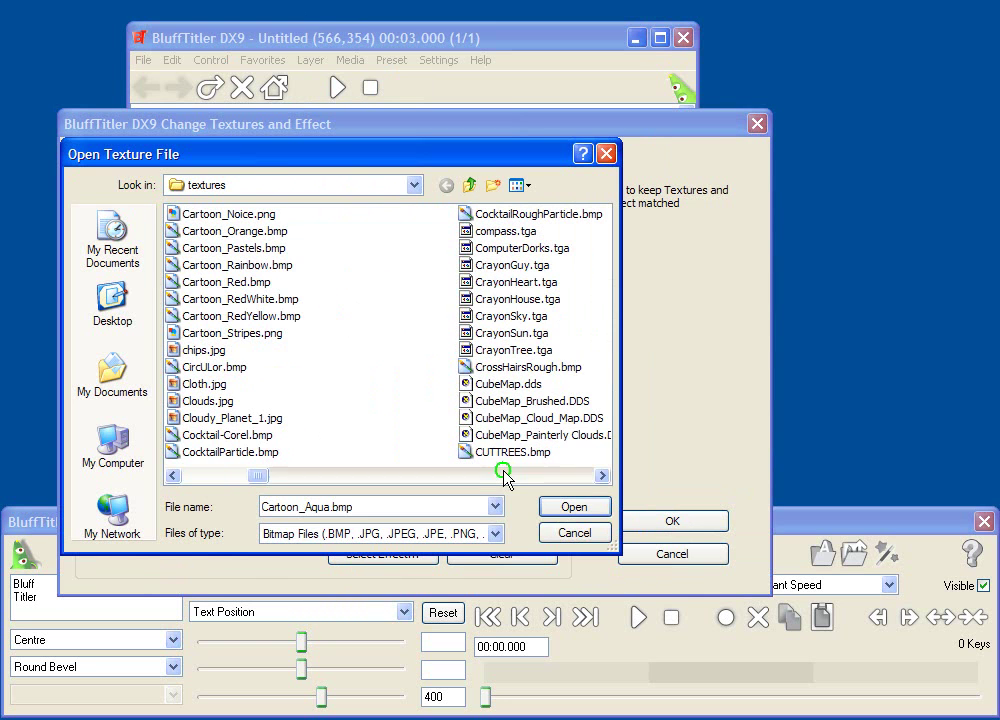
{"action": "left_click", "coordinate": [570, 445]}
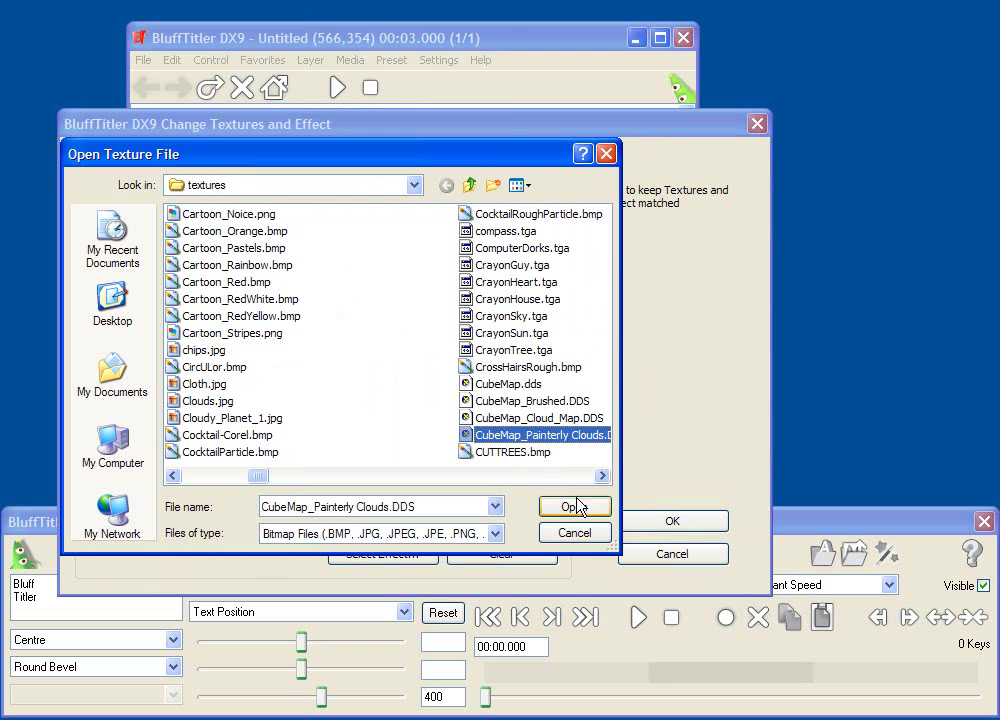
{"action": "left_click", "coordinate": [574, 507]}
{"action": "left_click", "coordinate": [650, 520]}
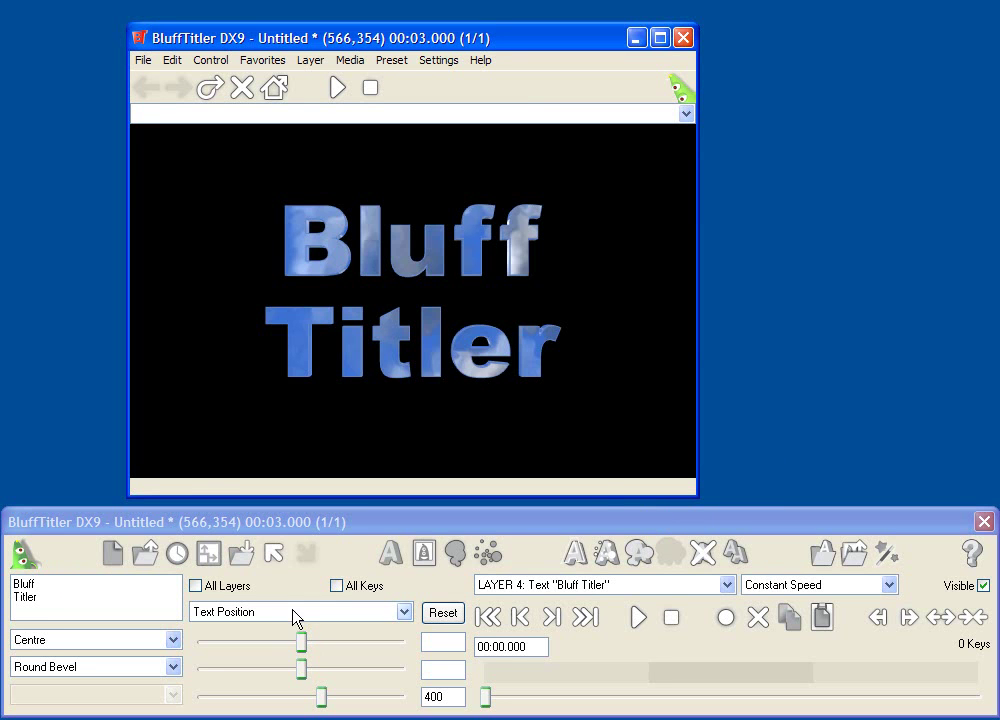
Rotate the "Bluff Titler" text freehand using Text Rotation, to about -9.9 on the first axis and 10.9 on the second.
{"action": "left_click", "coordinate": [295, 613]}
{"action": "left_click", "coordinate": [275, 347]}
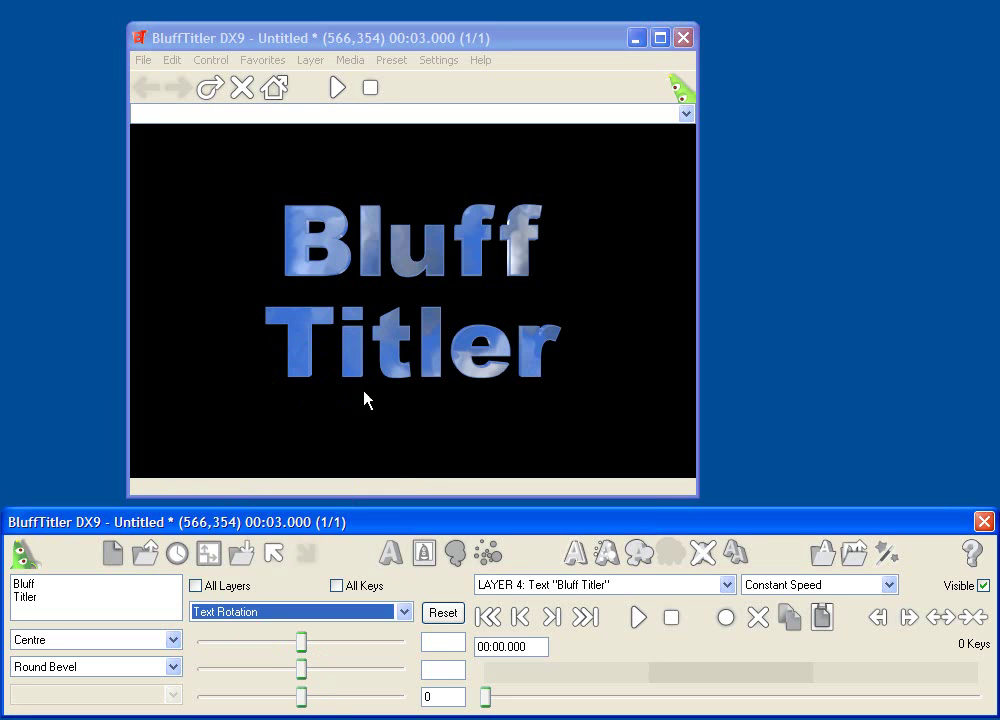
{"action": "left_click_drag", "start_coordinate": [364, 402], "coordinate": [598, 330]}
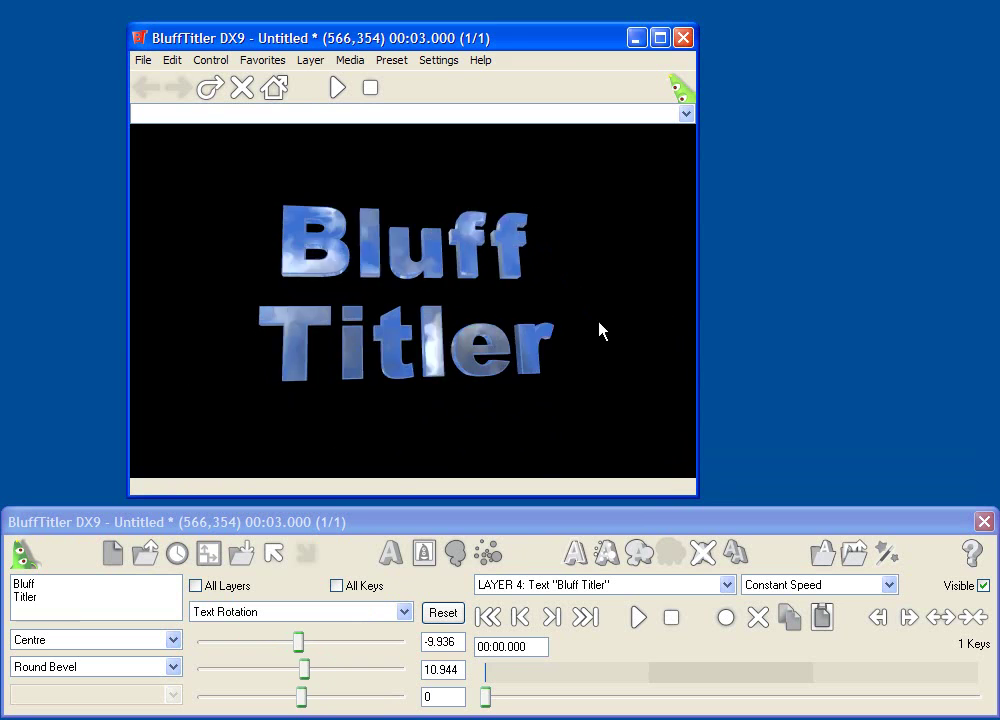